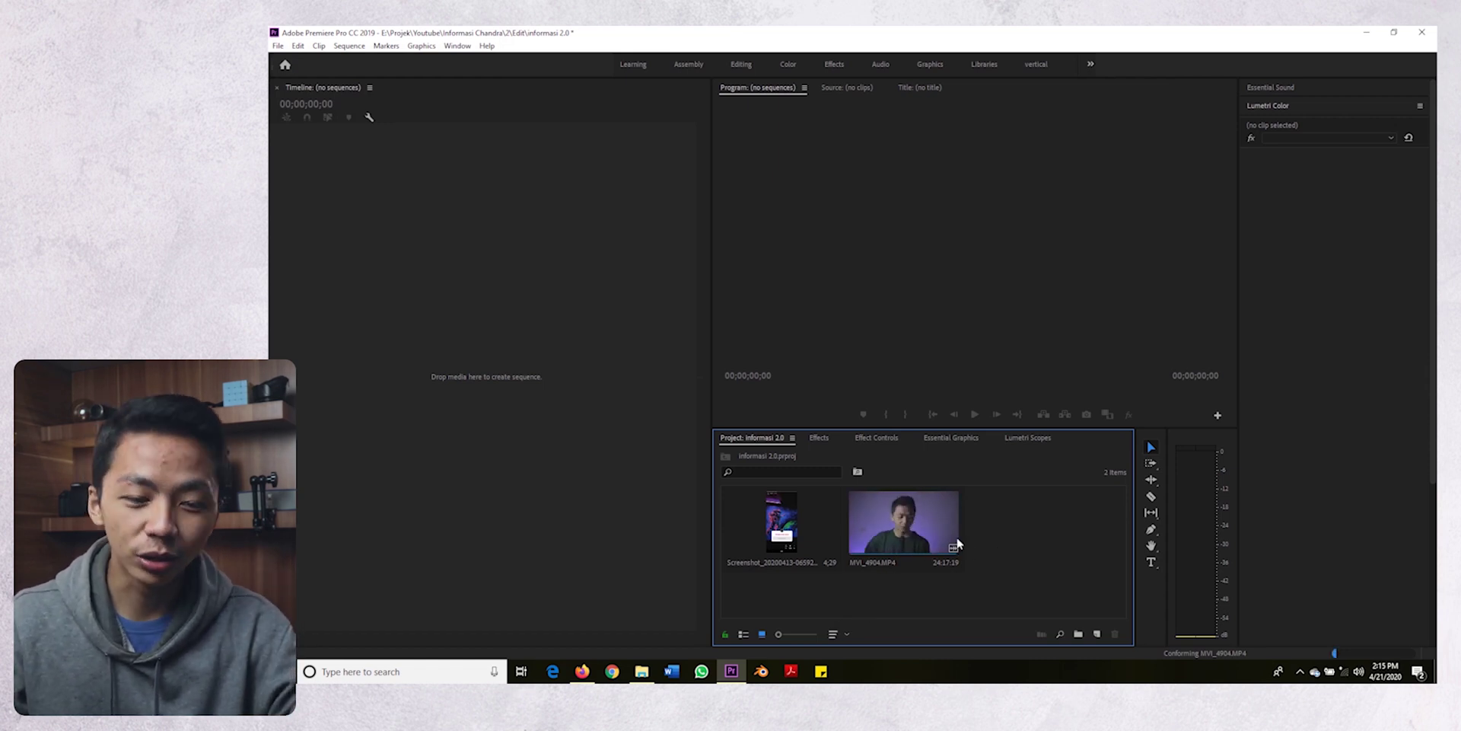
Open MVI_4904.MP4 in the source monitor and mark its in point at 00:11:24:01 and out point at 00:11:36:09
double_click(923, 519)
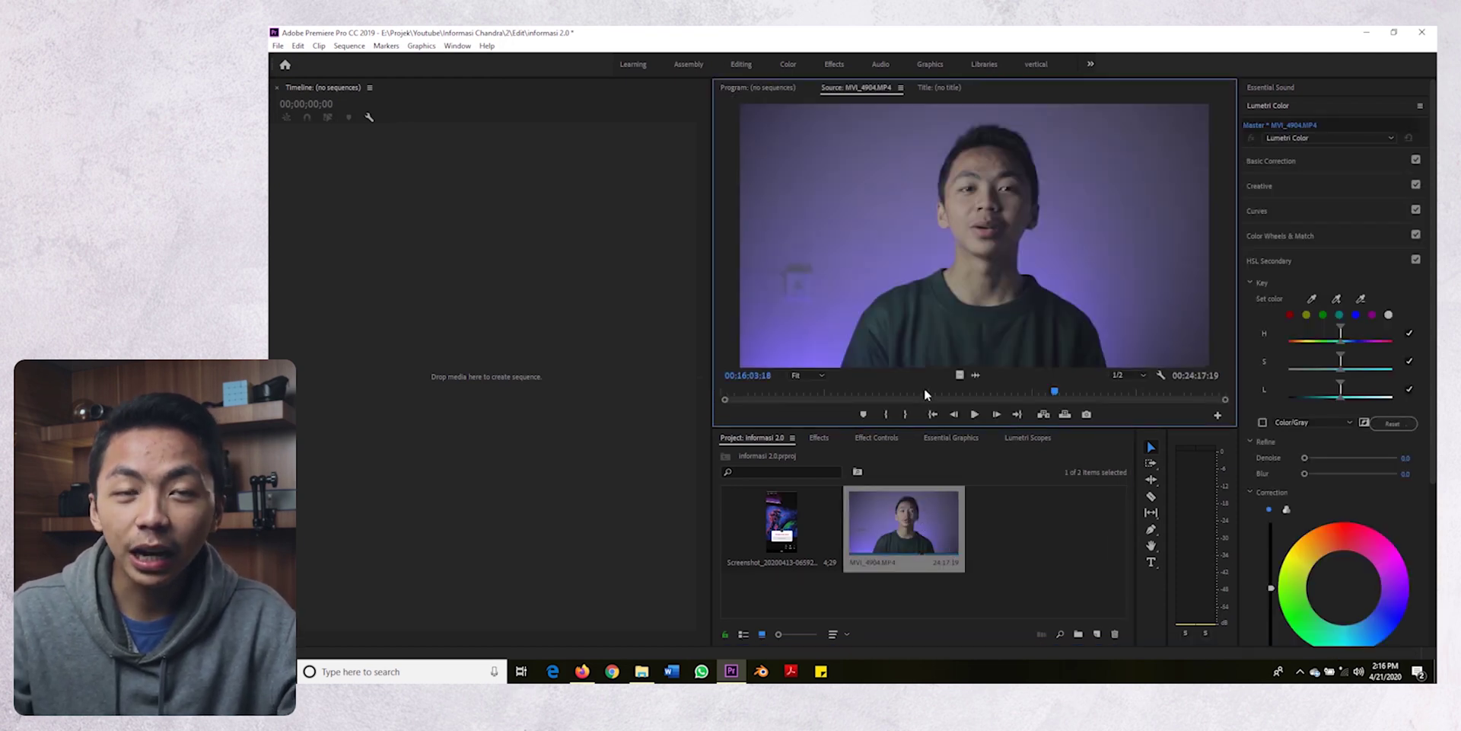
click(888, 388)
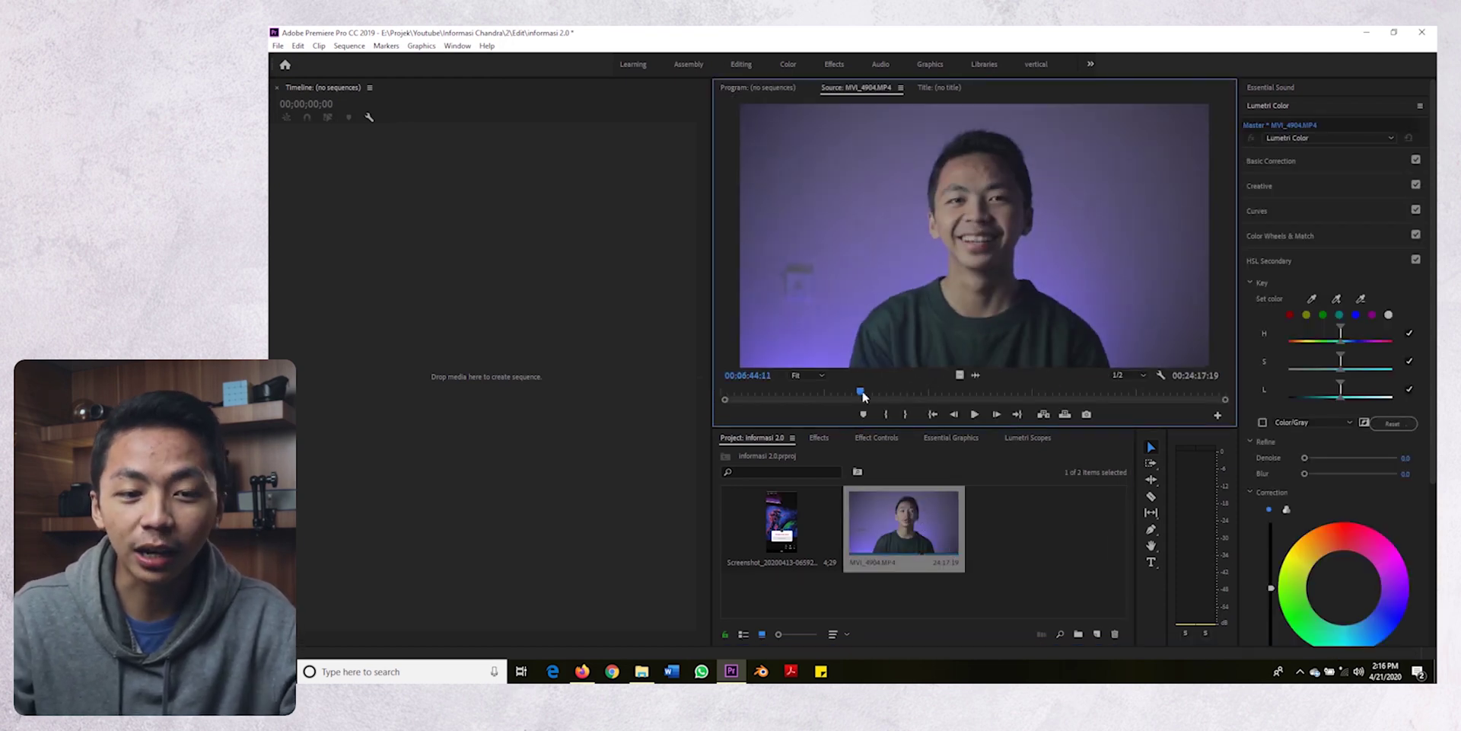
click(895, 414)
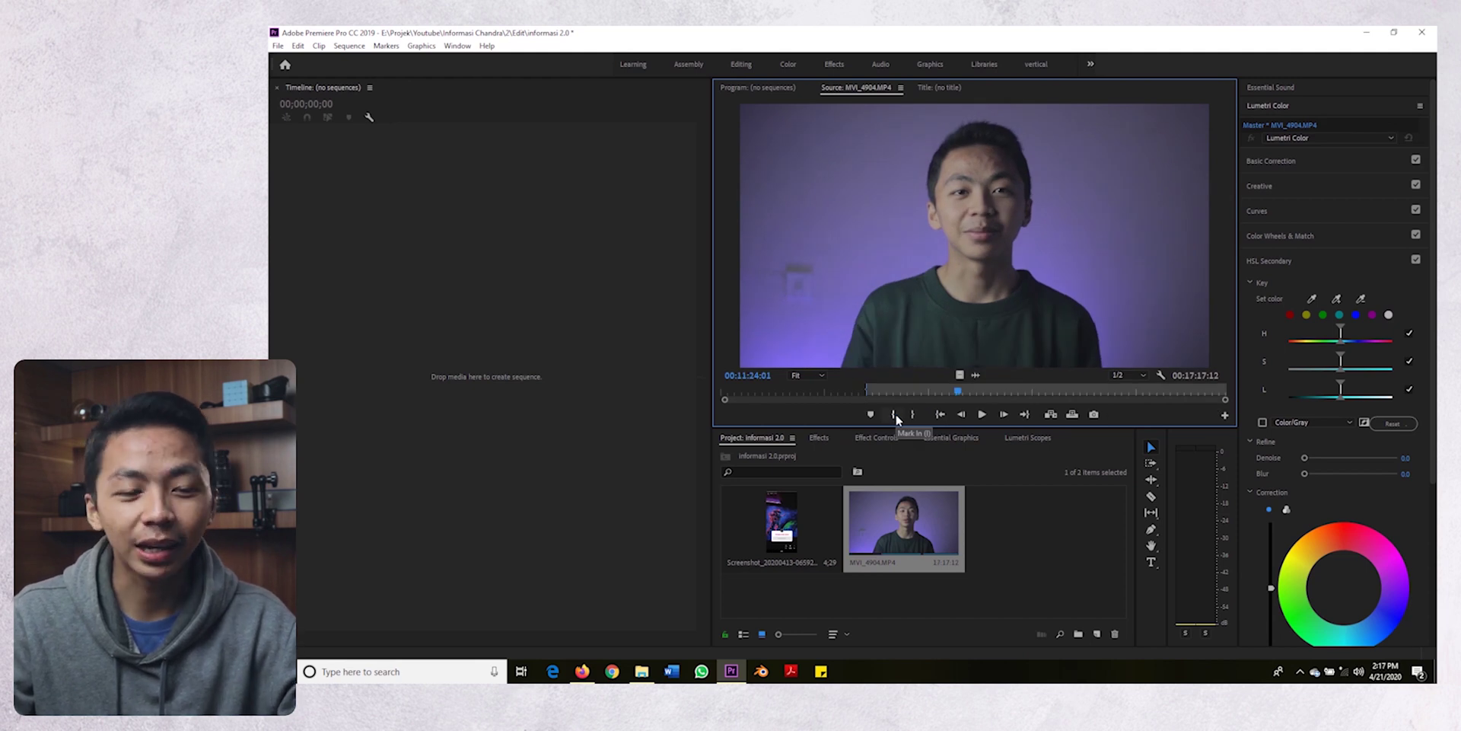
click(895, 414)
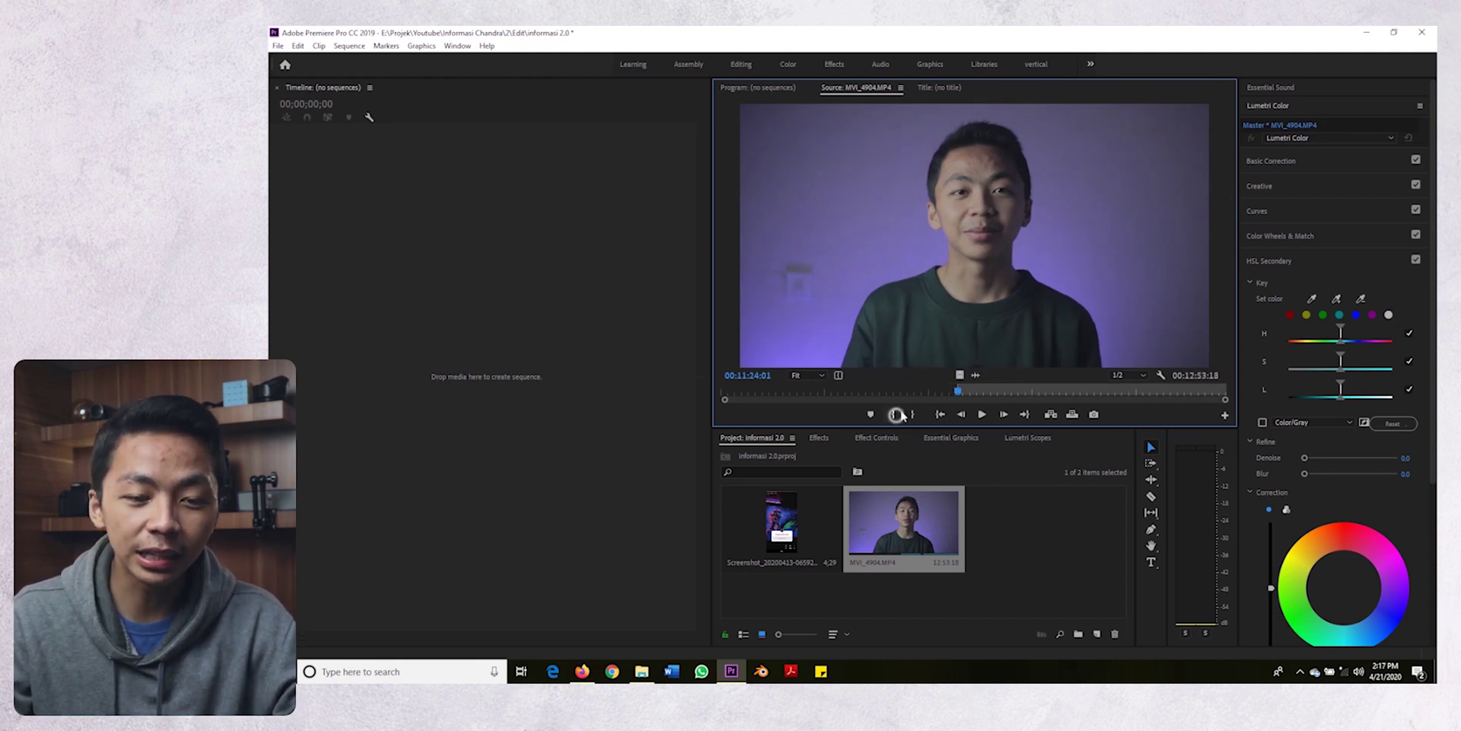
click(962, 389)
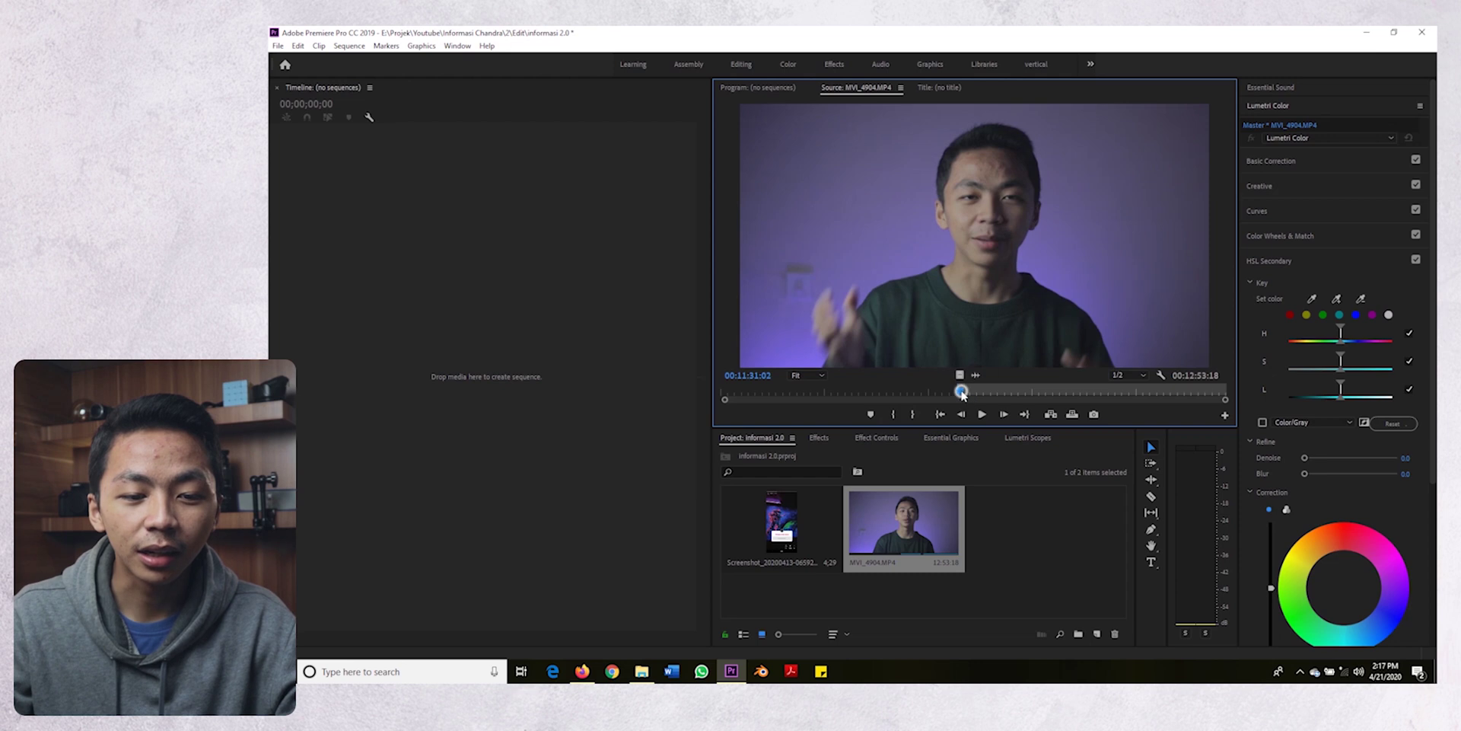
click(913, 413)
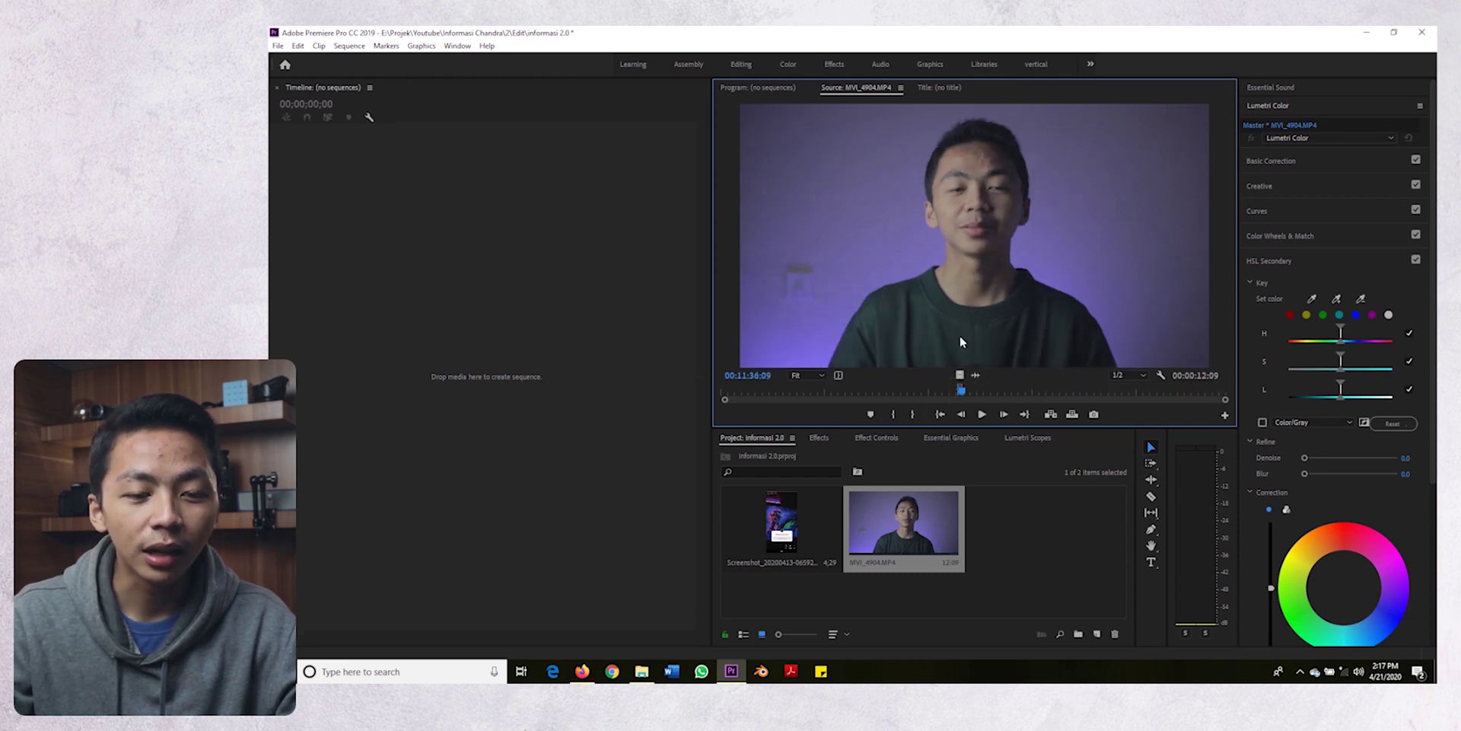
Create a new sequence from the trimmed MVI_4904.MP4 clip
right_click(932, 516)
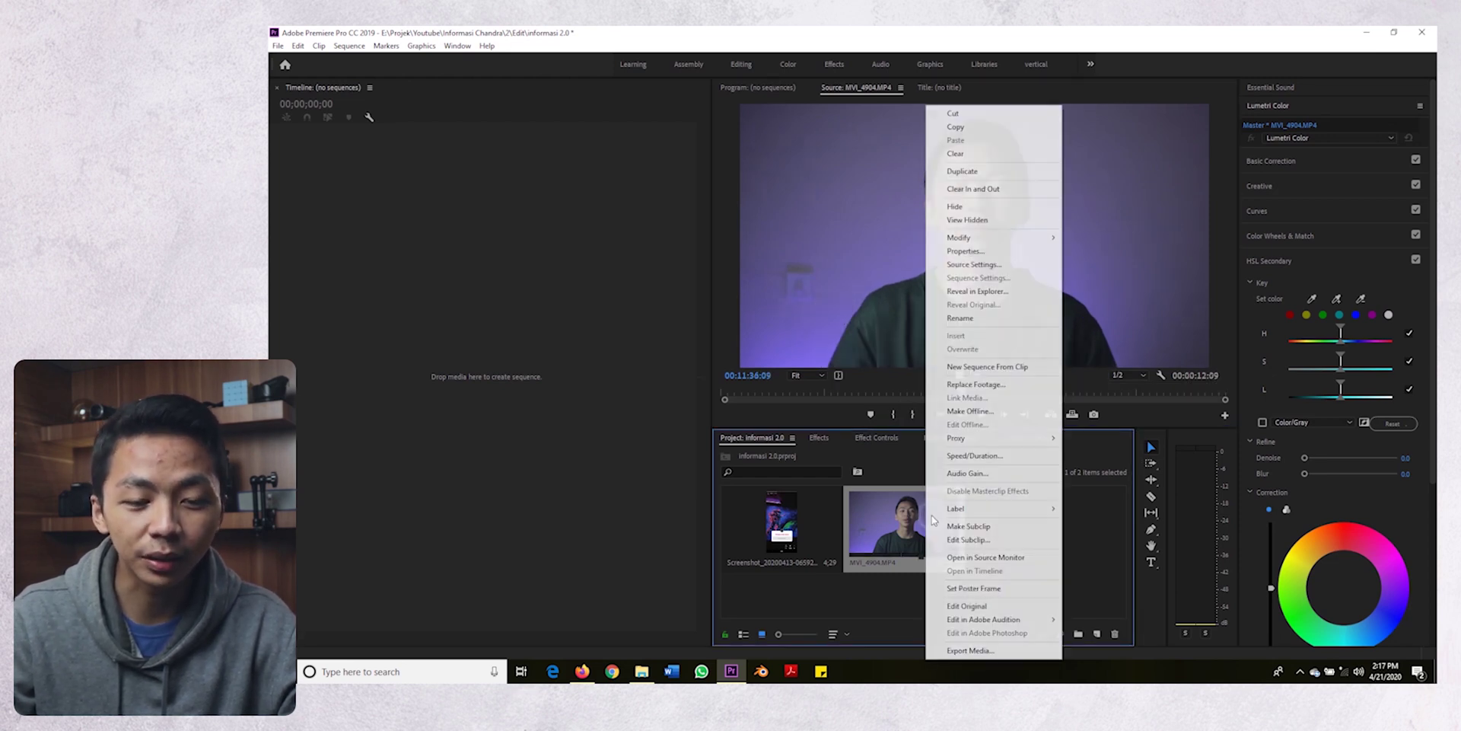
click(983, 370)
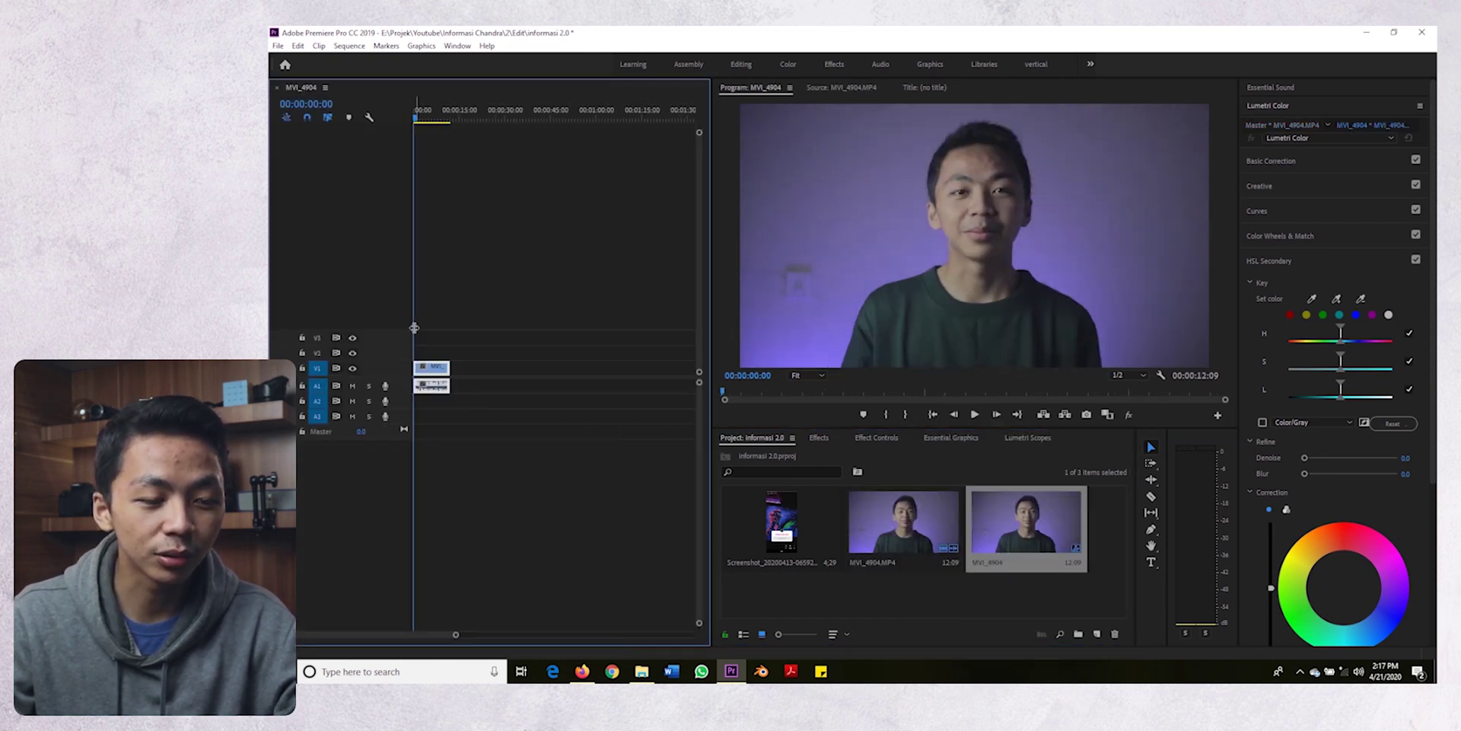
key(=)
key(=)
key(=)
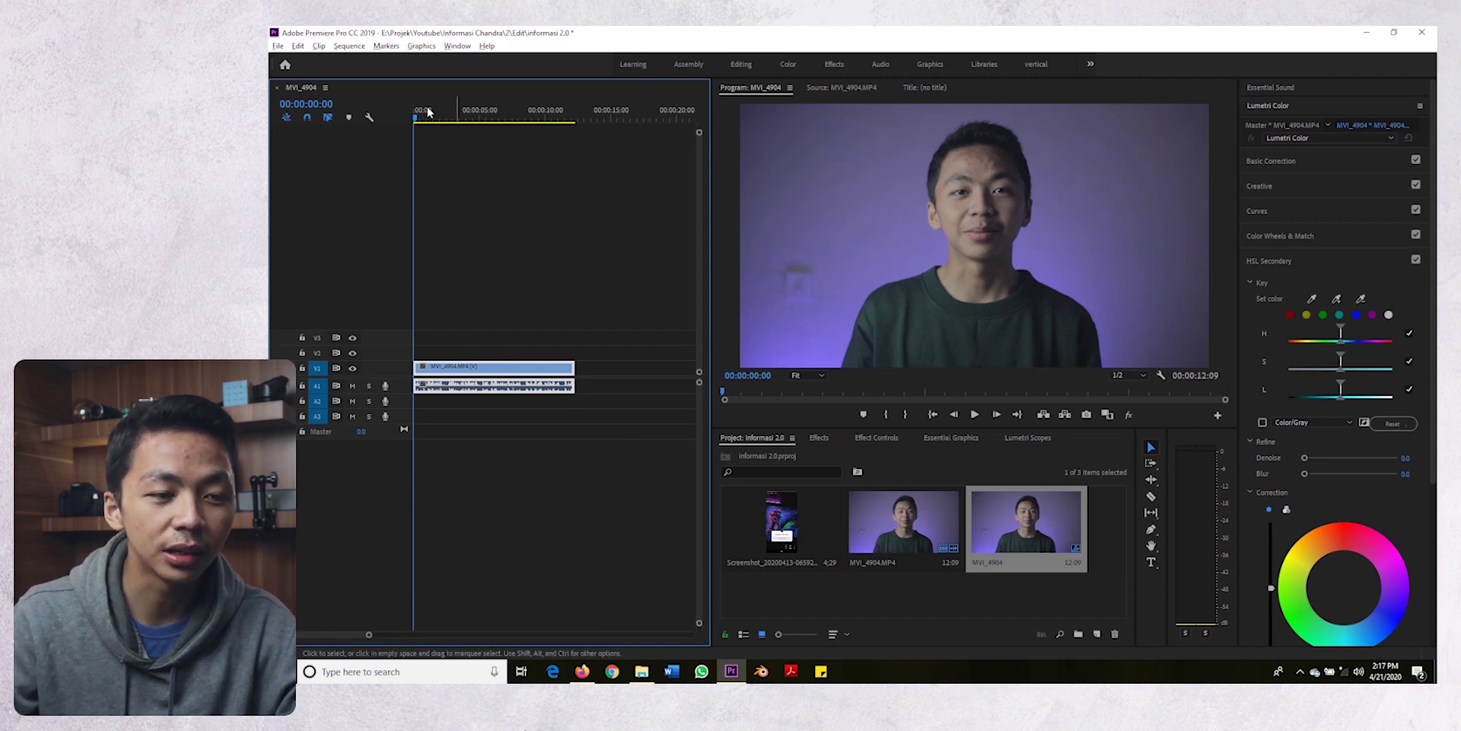
Expand the Video 1 and Audio 1 tracks to show the clip's thumbnail and waveform
click(539, 202)
double_click(387, 369)
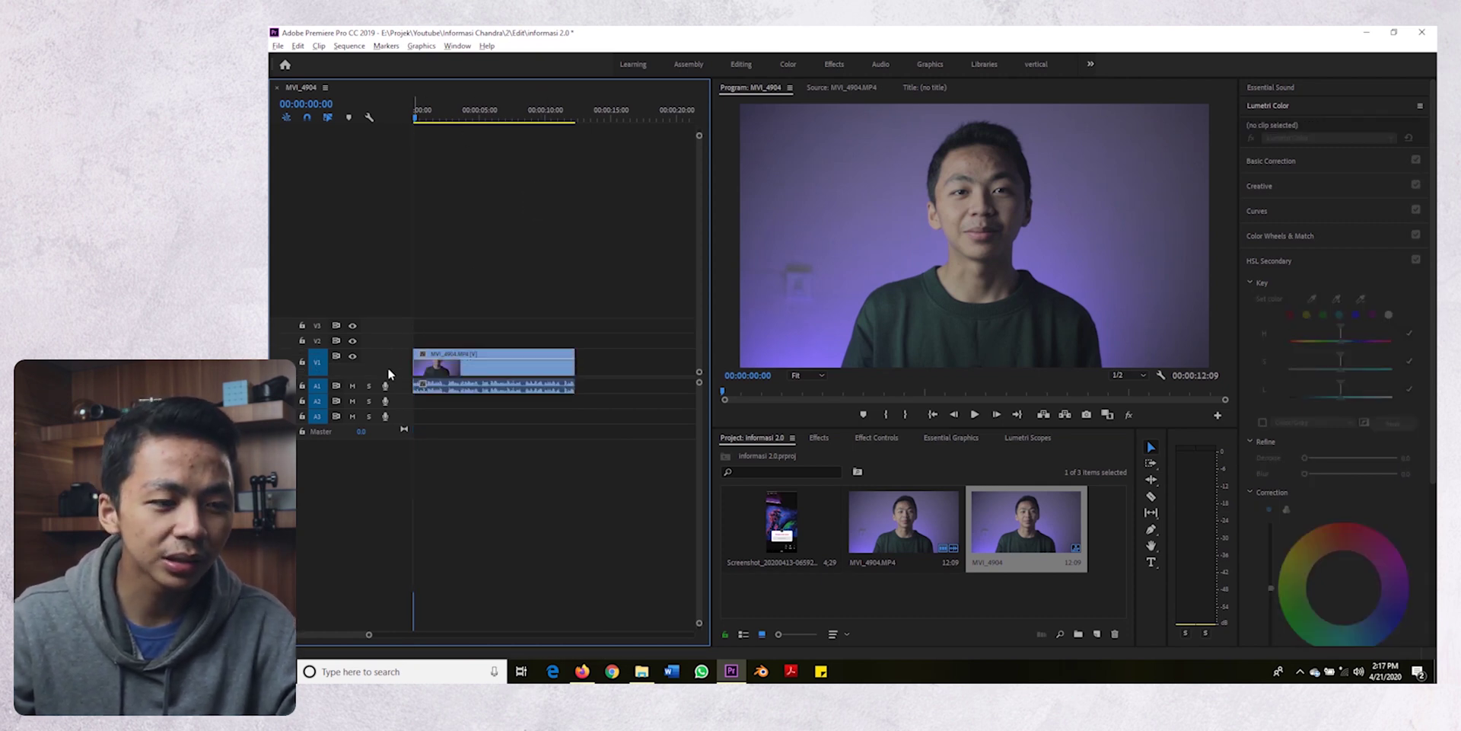
double_click(386, 367)
double_click(395, 382)
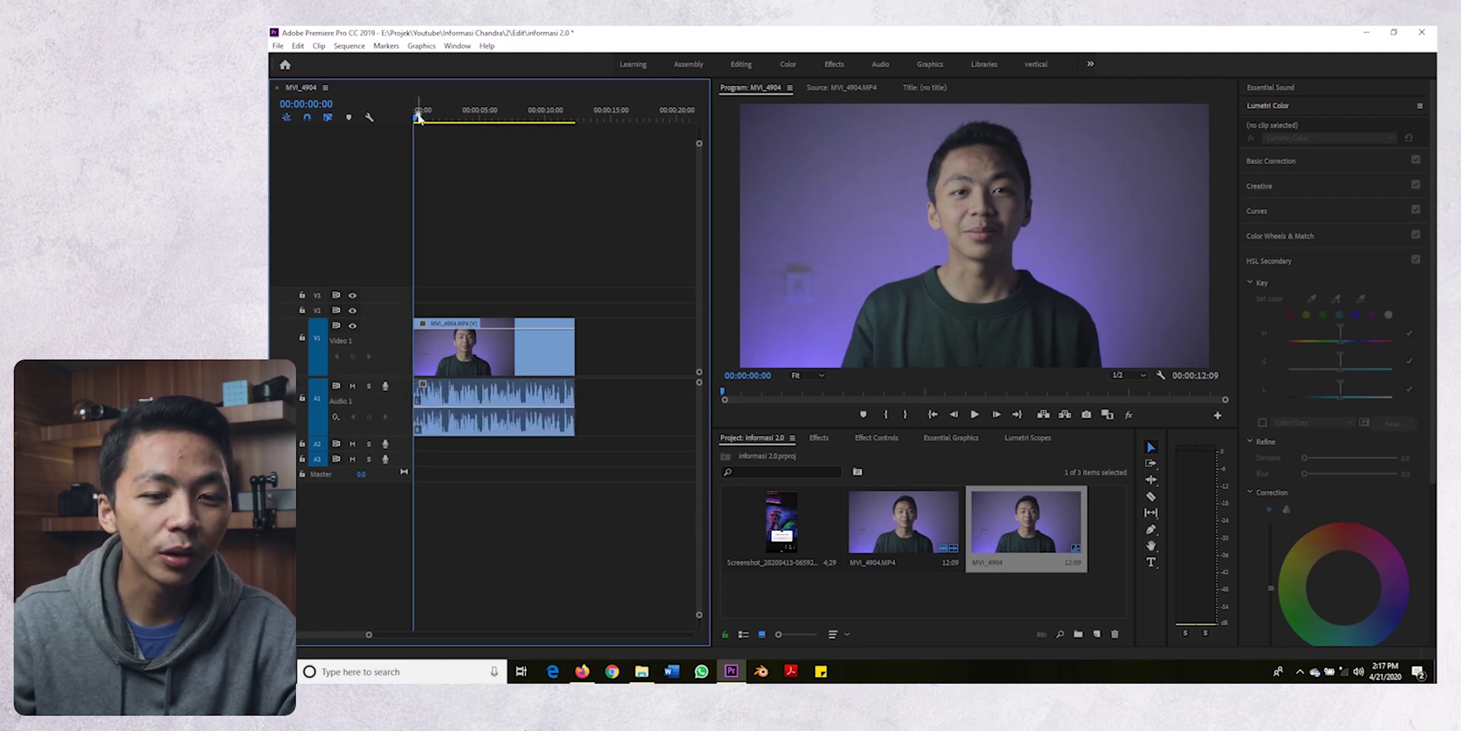
Place the screenshot image on V2 at the start of the sequence and apply Scale to Frame Size
drag(782, 524, 439, 309)
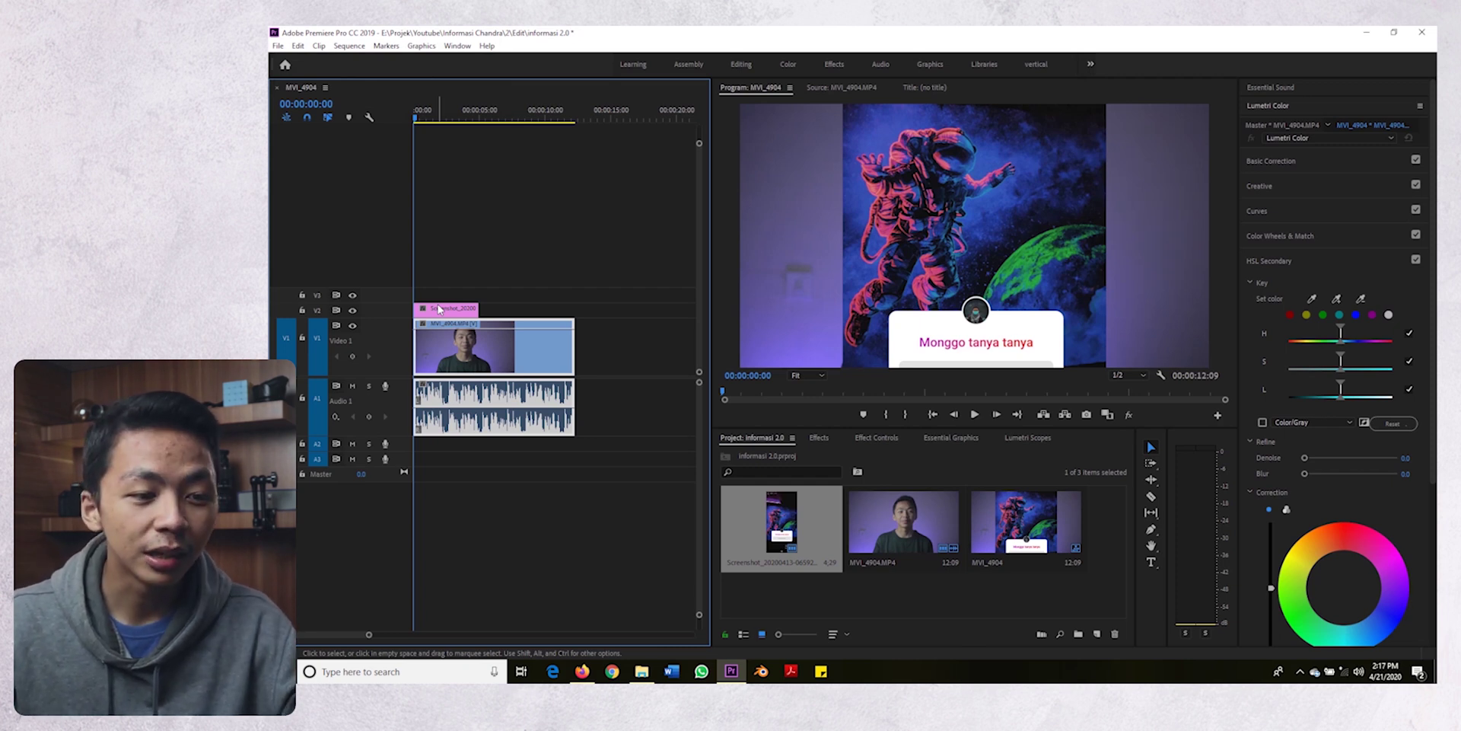
click(439, 308)
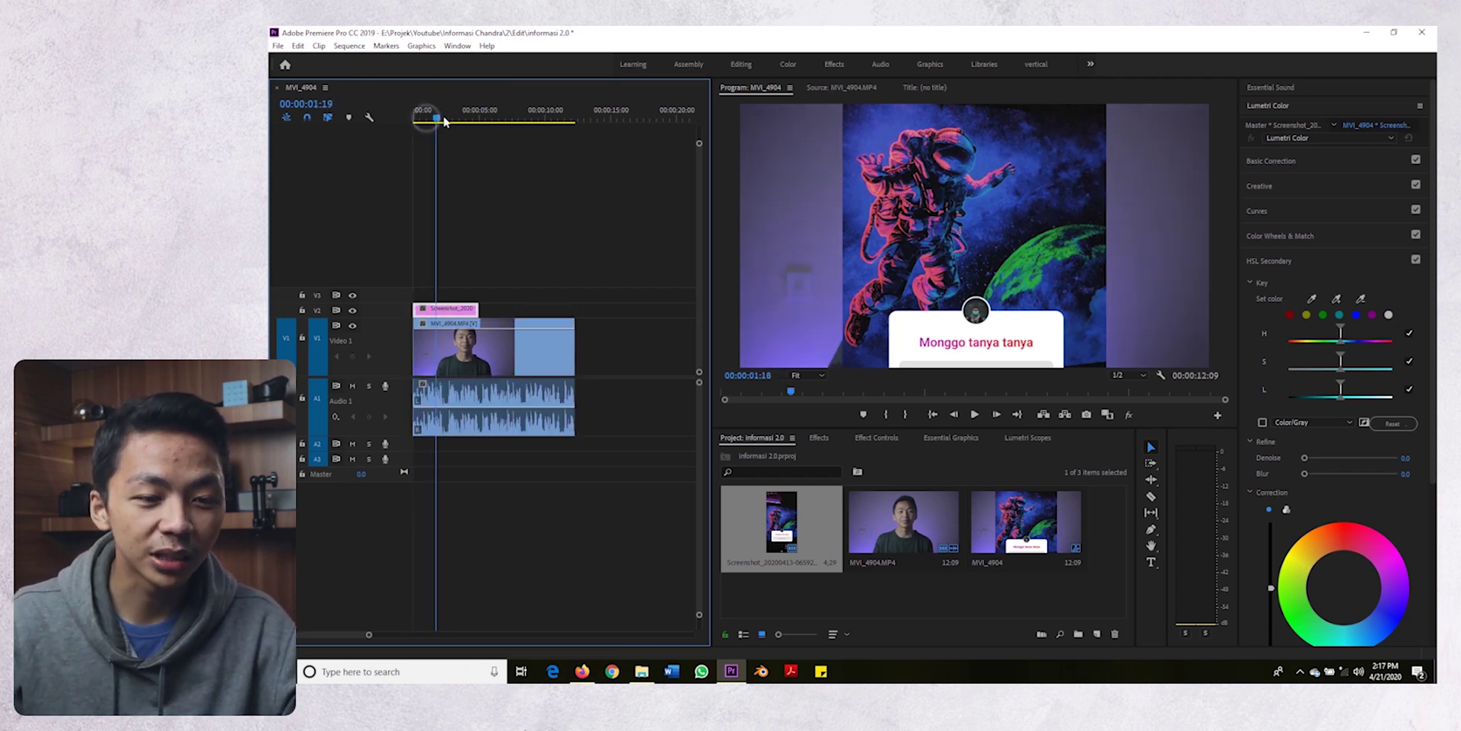
right_click(461, 310)
click(513, 520)
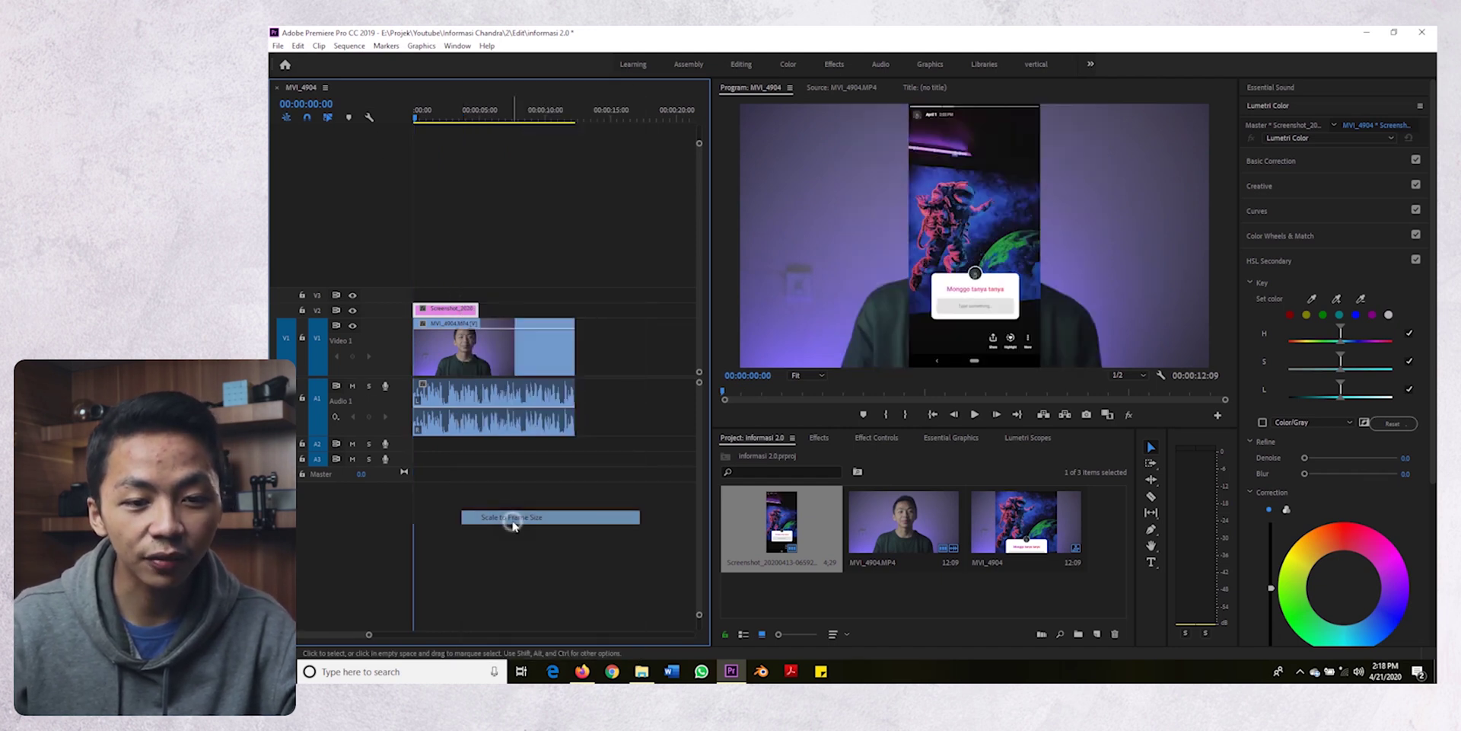
Apply the Crop effect from the Fav bin to the screenshot clip and nest it as "informasi"
click(876, 438)
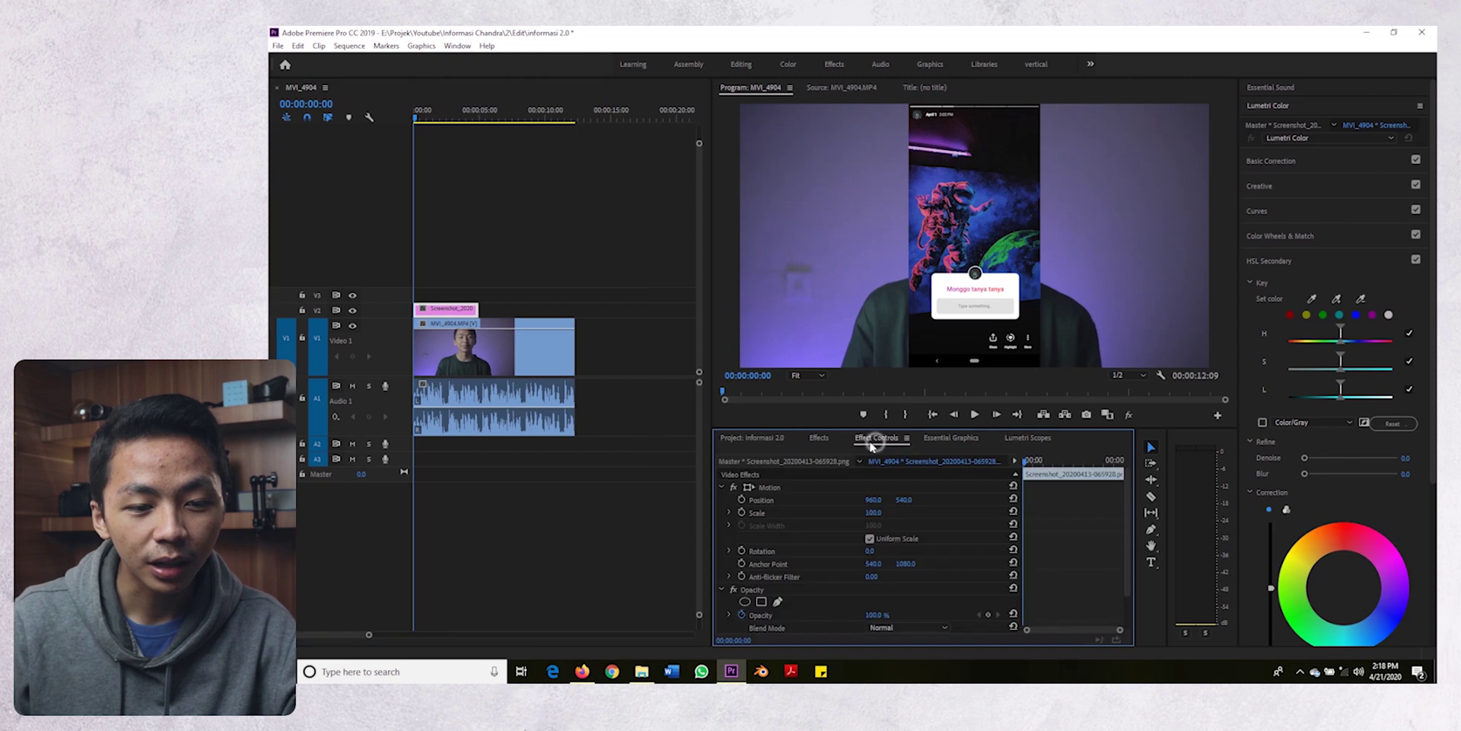
click(820, 438)
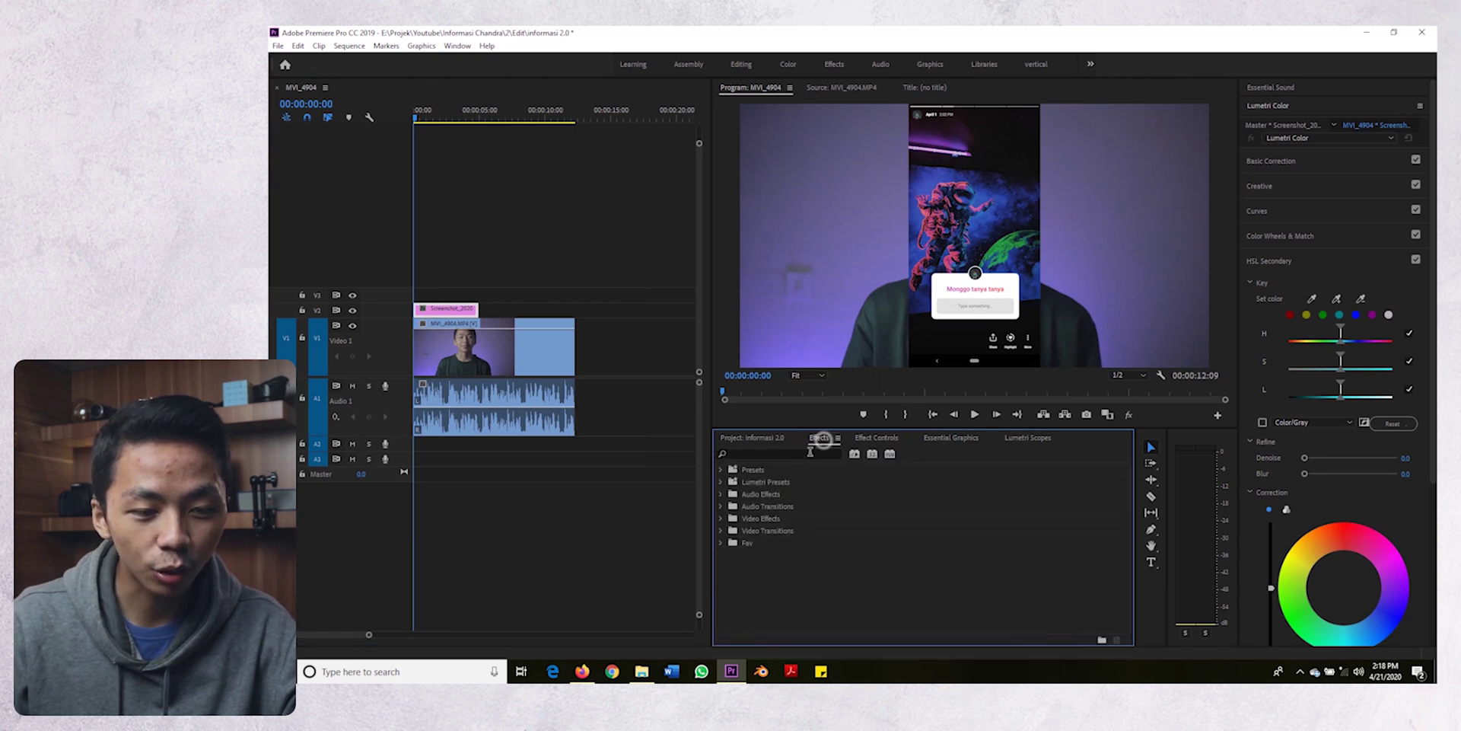
click(784, 544)
click(784, 543)
click(784, 543)
click(768, 571)
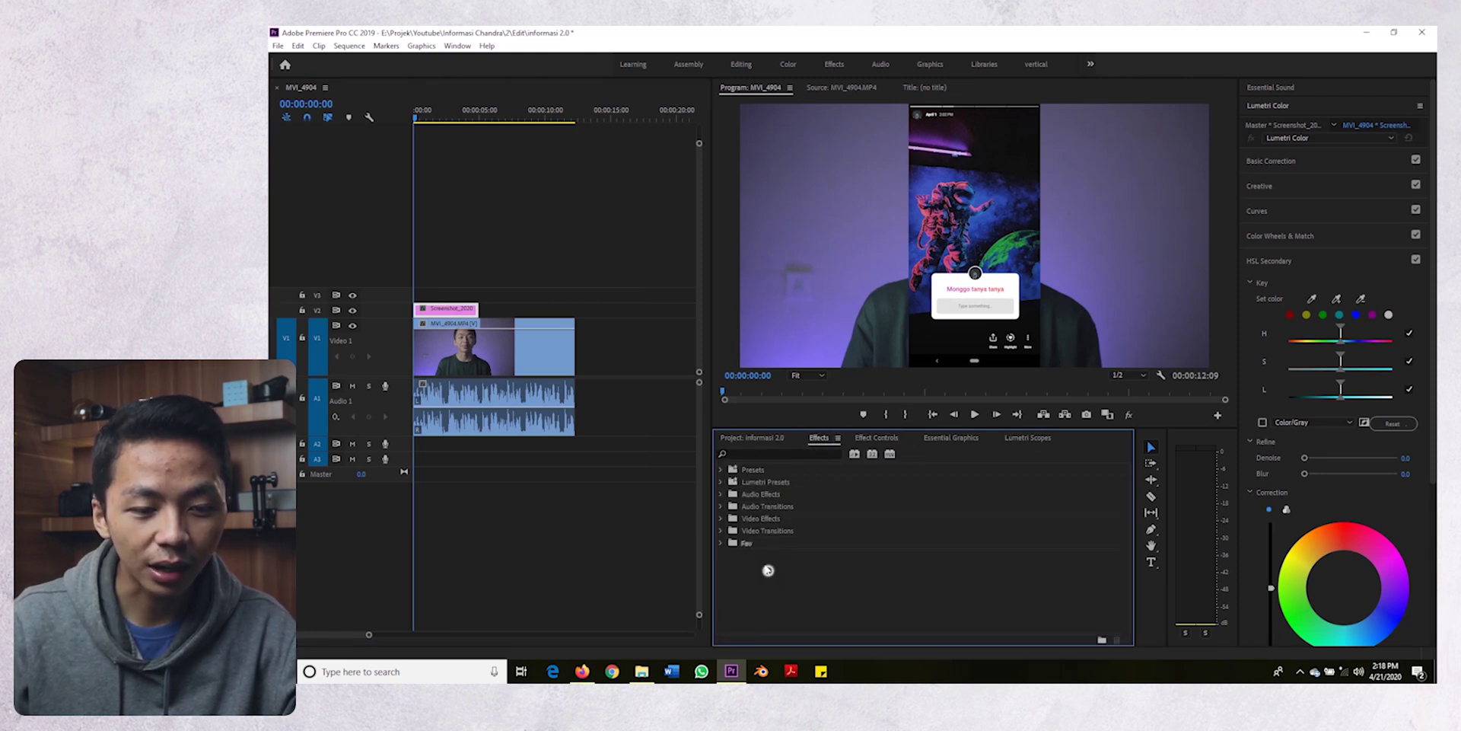
click(720, 541)
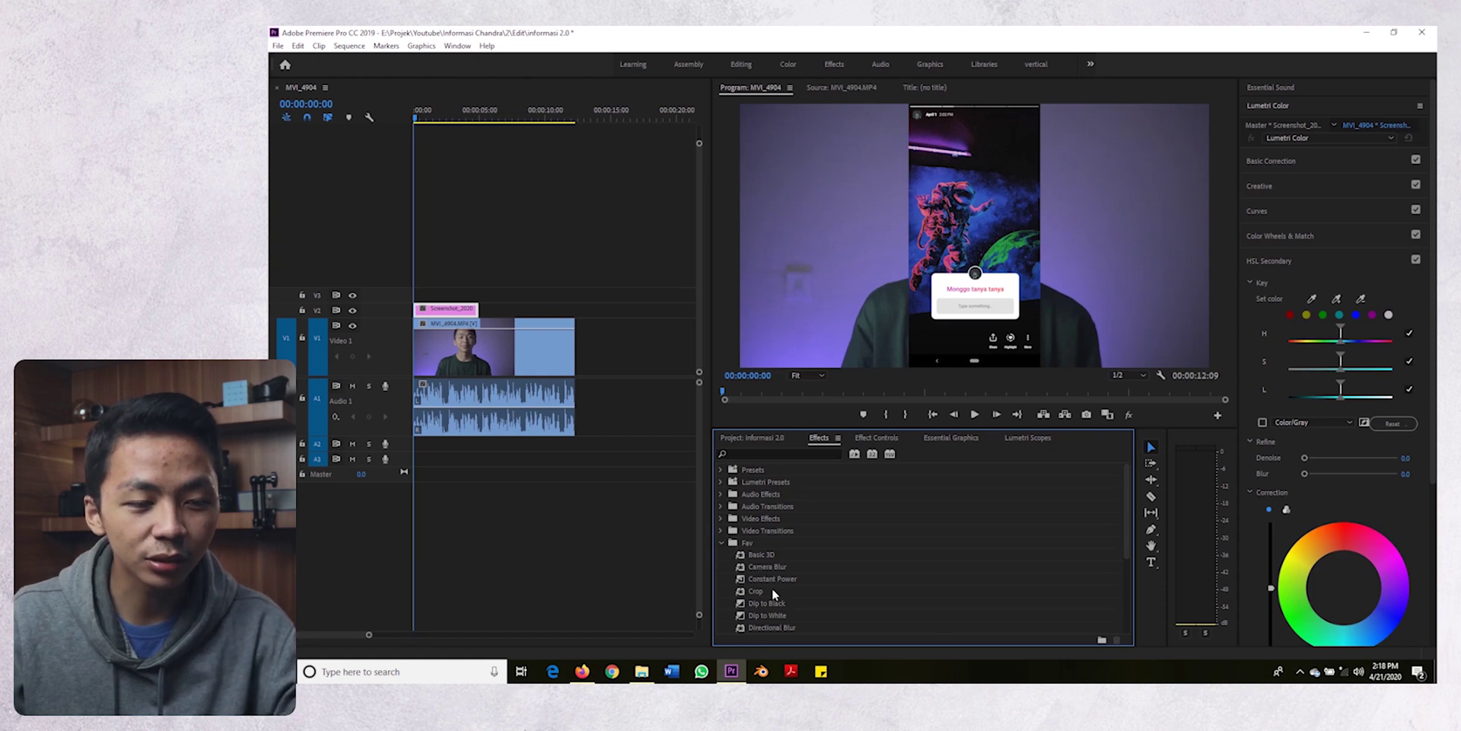
click(771, 587)
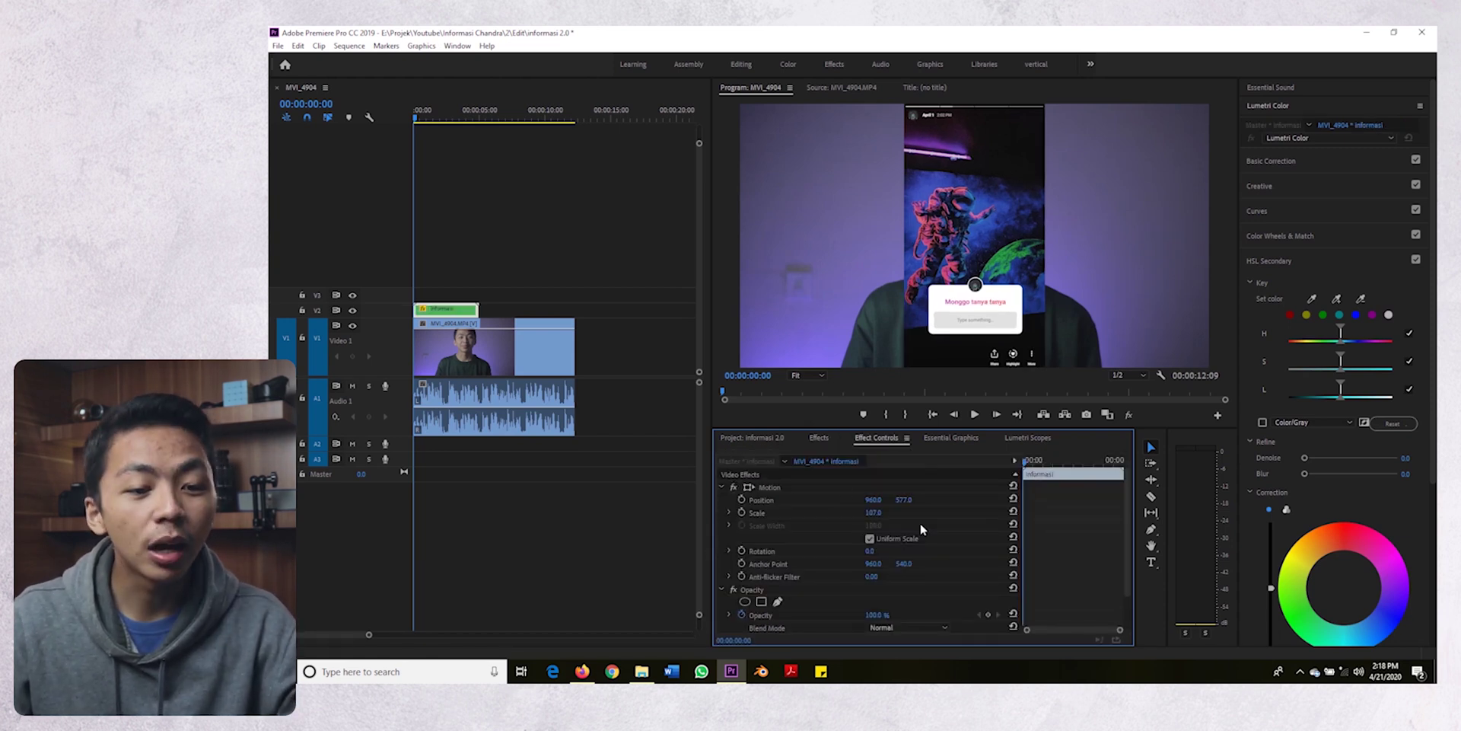
Set the nested informasi clip's horizontal Motion position to 289 so it sits at the frame's left edge
drag(864, 499, 347, 499)
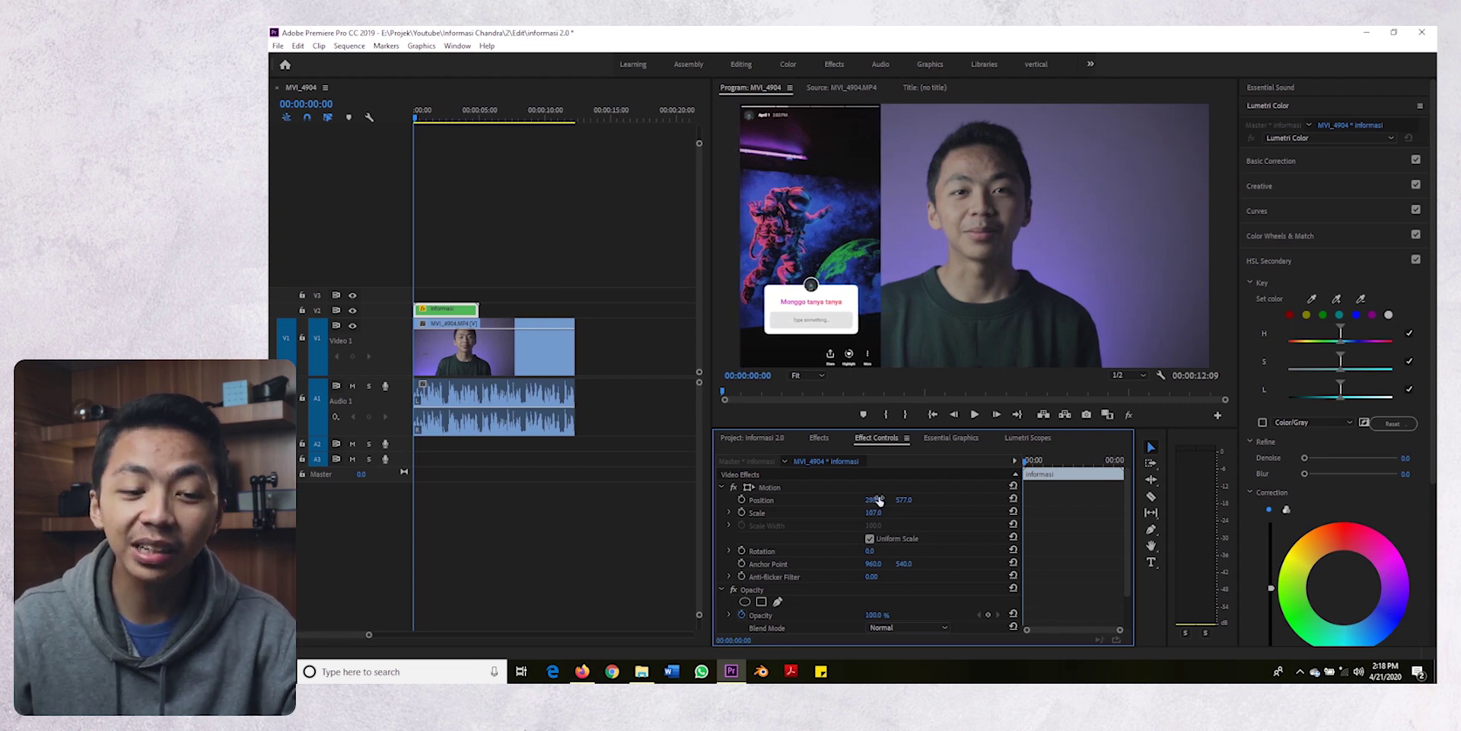
click(482, 235)
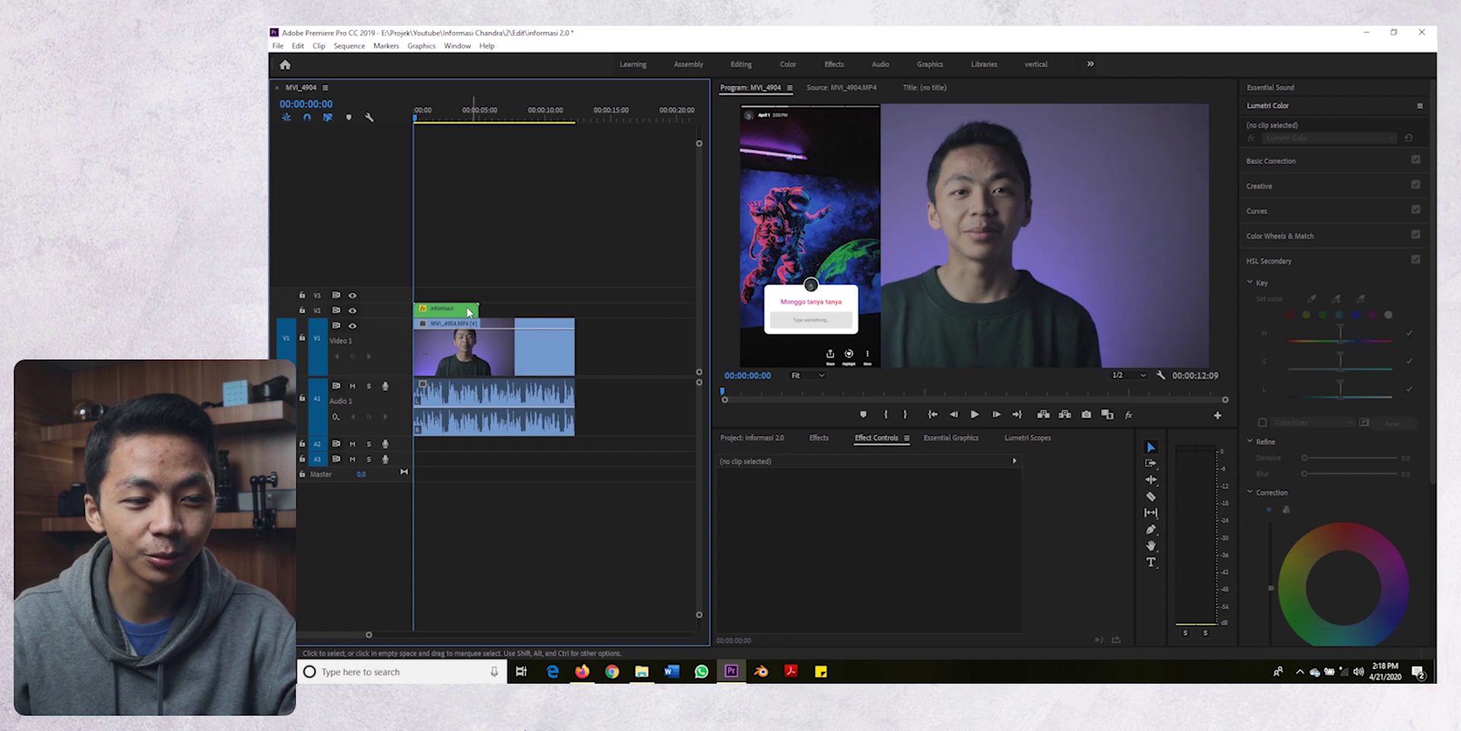
Apply the Transform effect from the Fav bin to the nested informasi clip on V2
click(819, 438)
click(797, 572)
scroll(798, 573, down, 5)
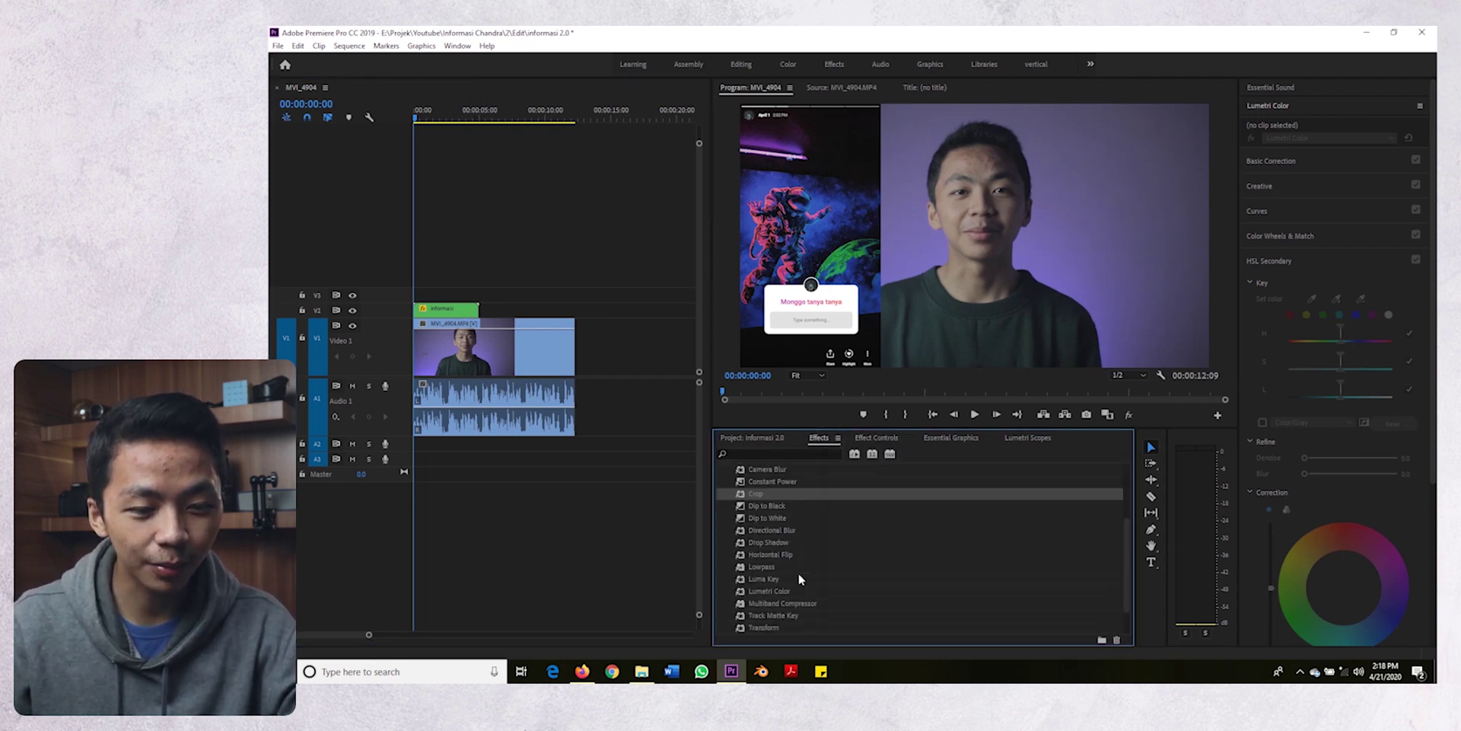
drag(777, 591, 487, 347)
drag(766, 591, 448, 309)
click(636, 319)
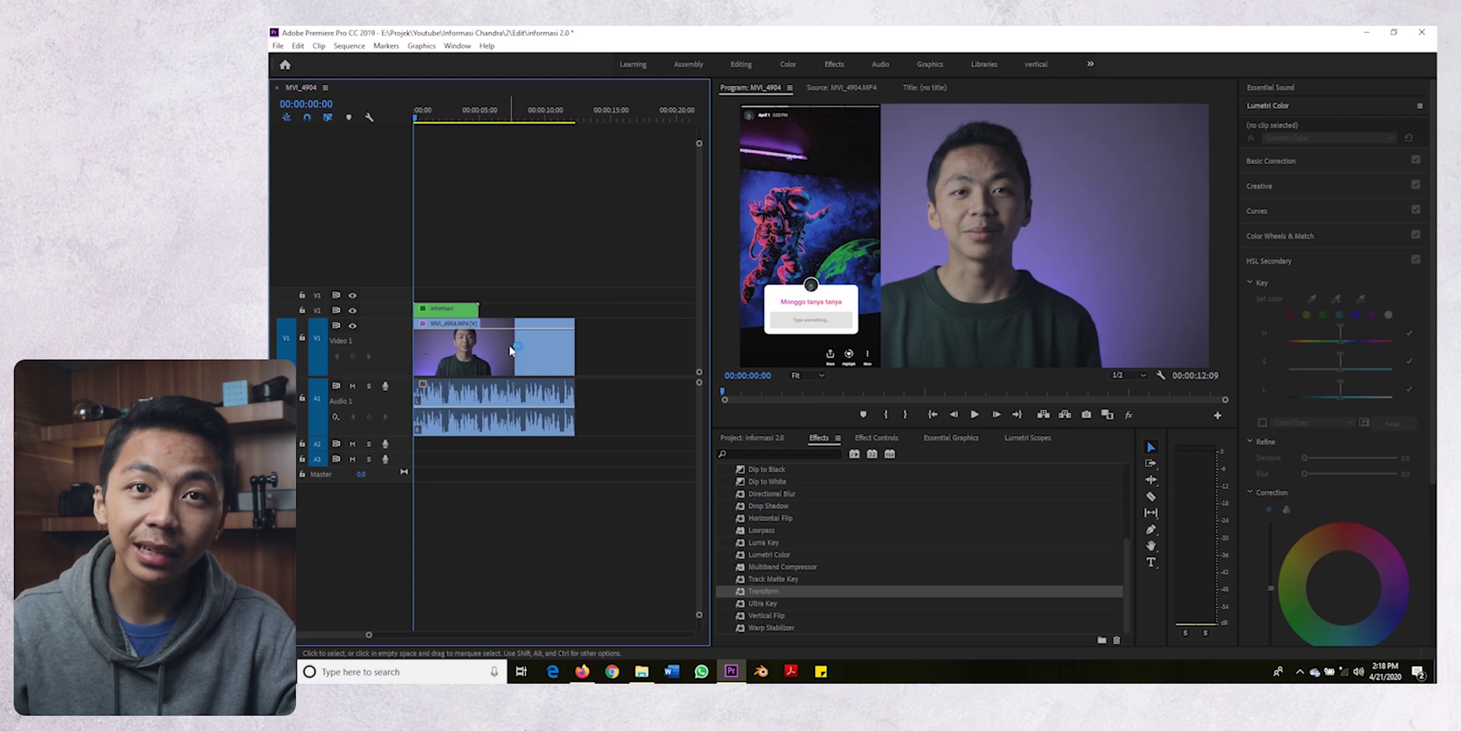
Add Transform Position keyframes to the informasi clip at 00:00:00:00 and 00:00:00:10
click(448, 309)
click(892, 437)
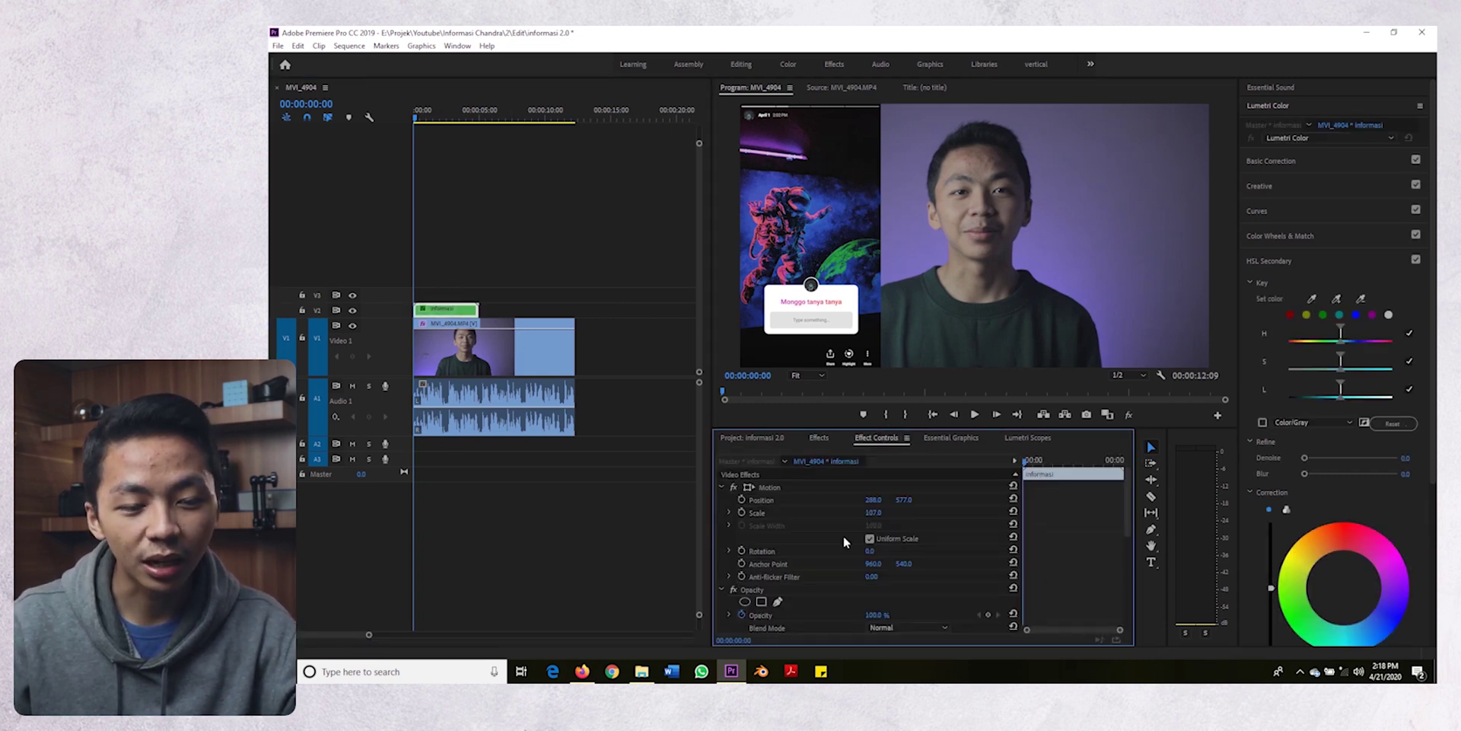
scroll(845, 537, down, 5)
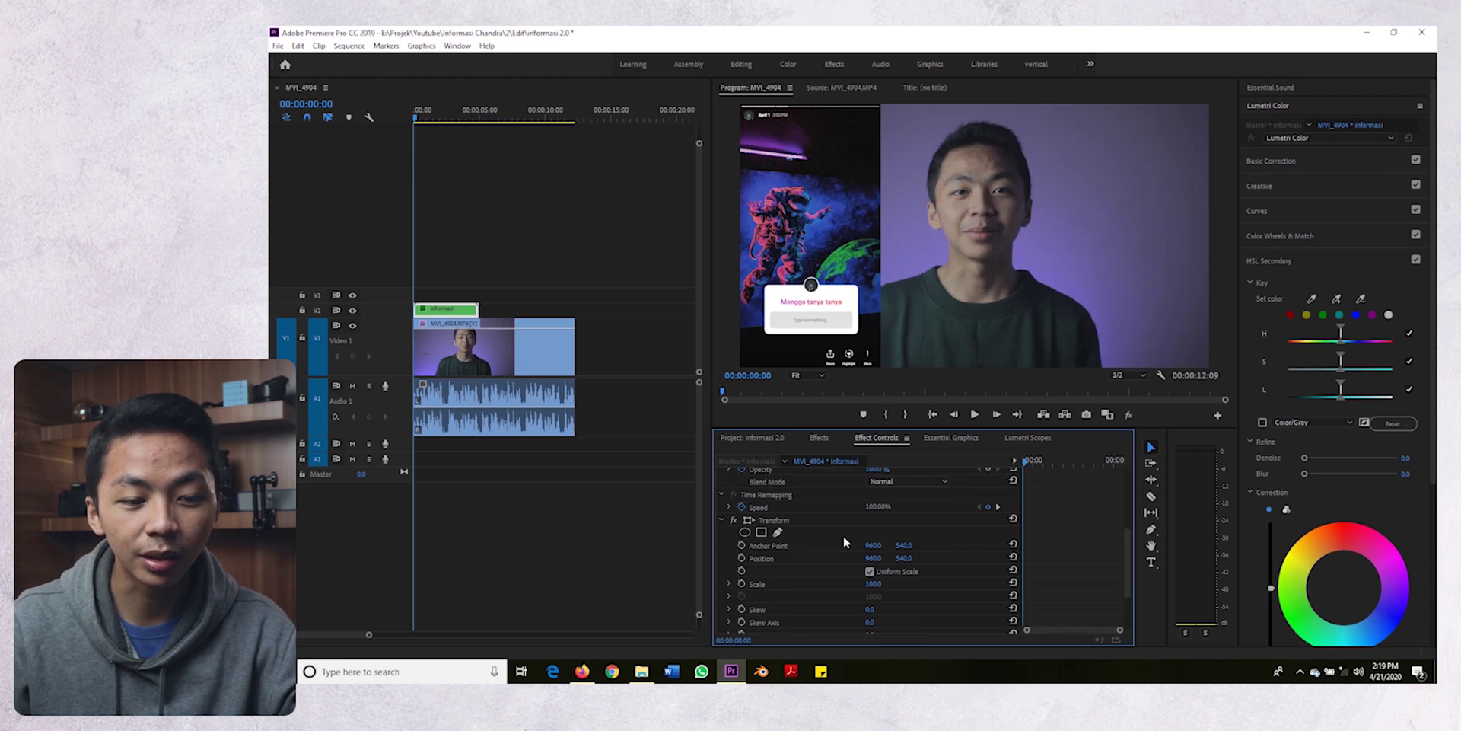
click(742, 560)
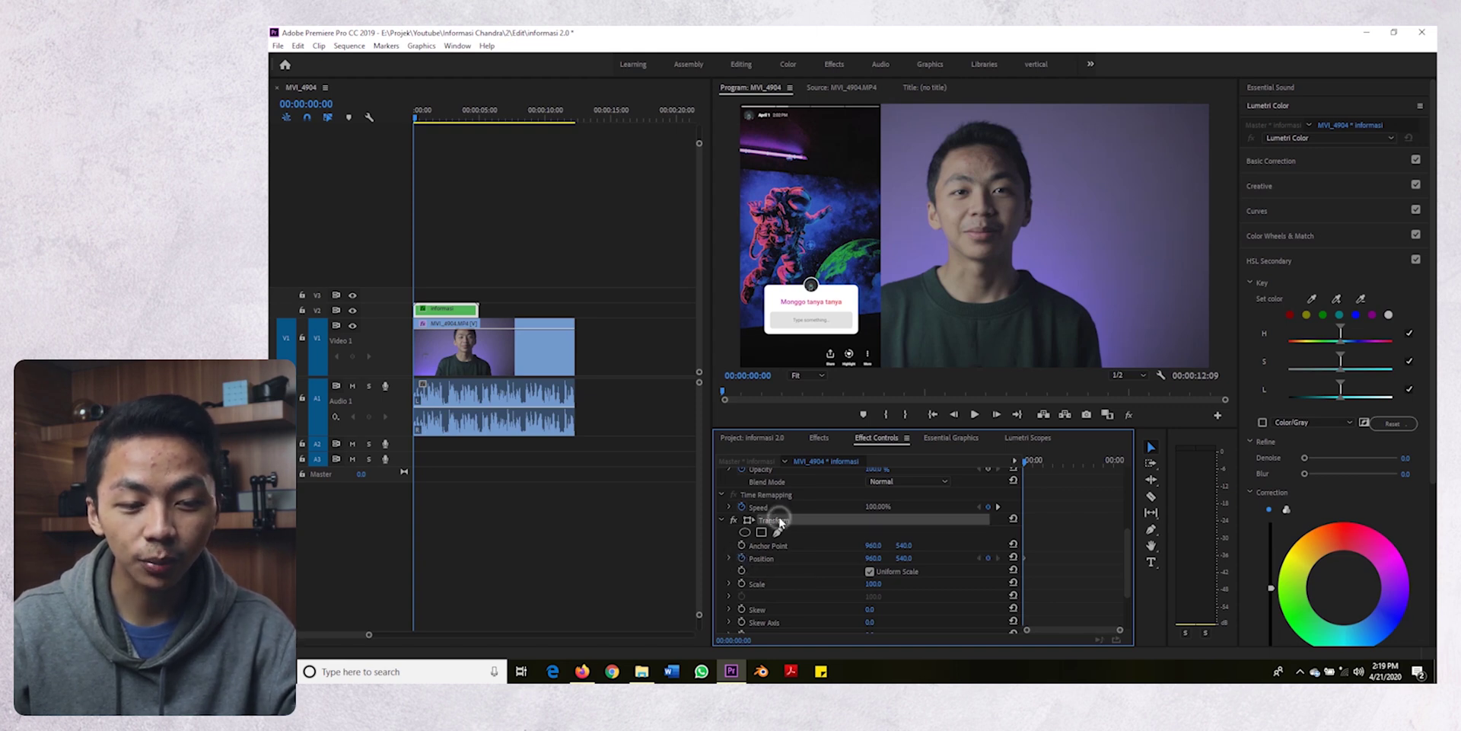
key(shift+Right)
key(shift+Right)
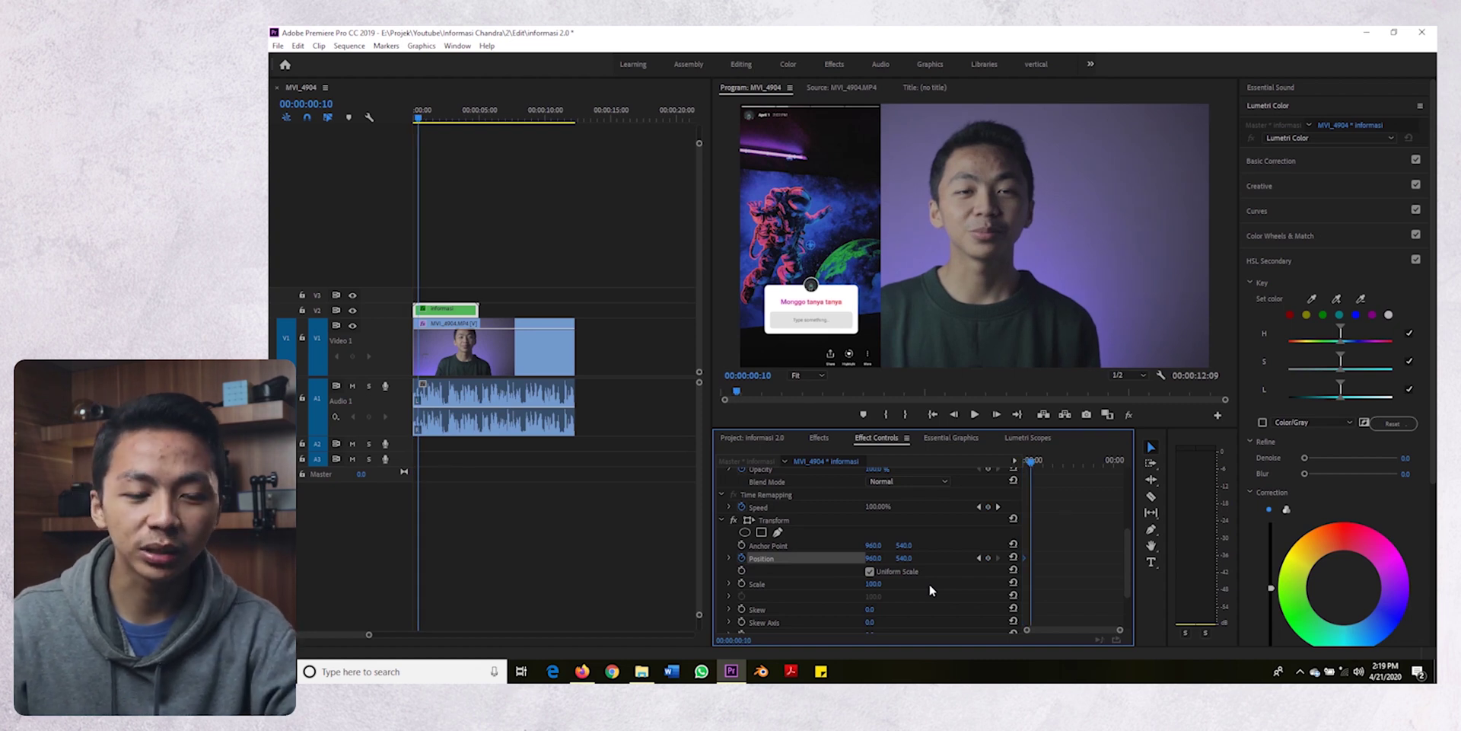
click(987, 558)
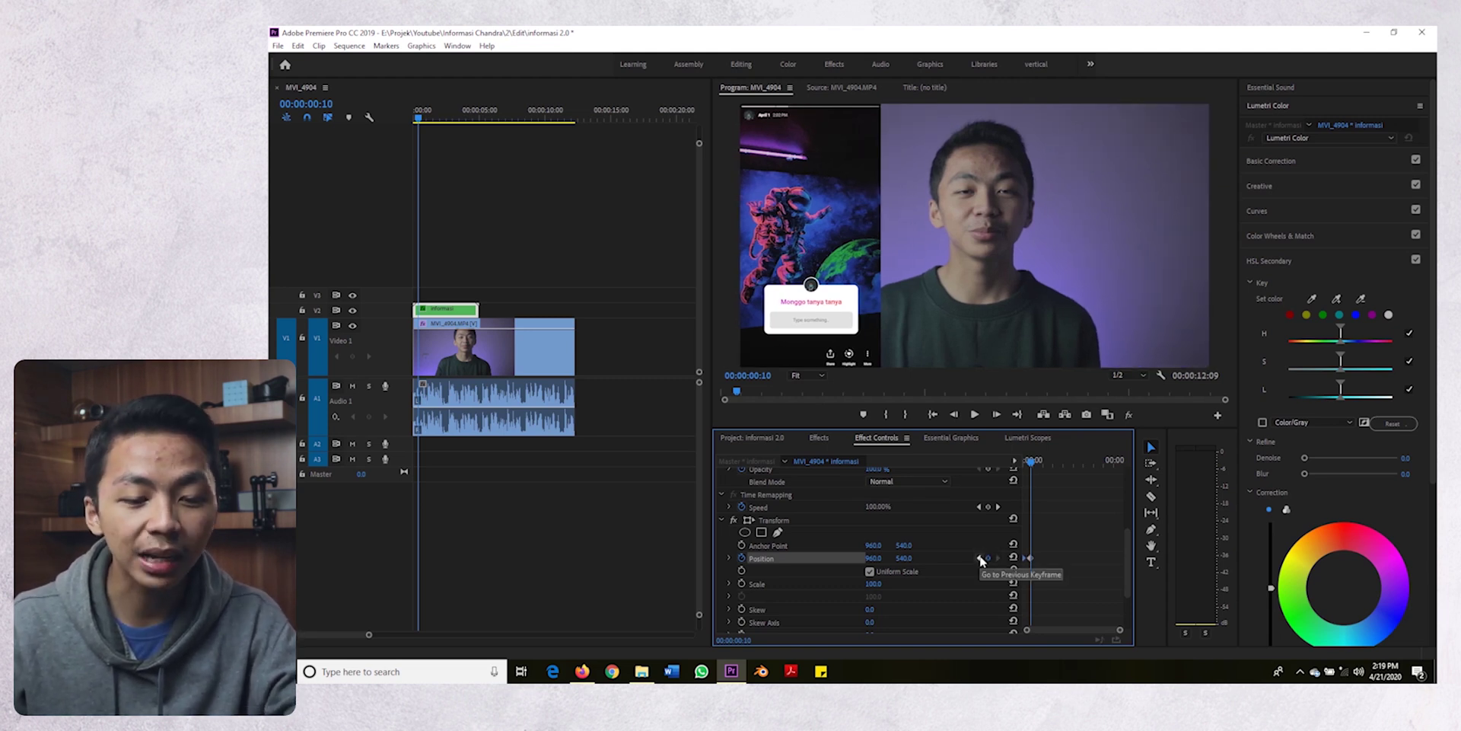
Set the horizontal value of the first Transform Position keyframe to 411 and play back the slide-in animation
click(981, 558)
mouse_move(889, 556)
mouse_down()
mouse_move(807, 558)
mouse_move(879, 559)
mouse_up()
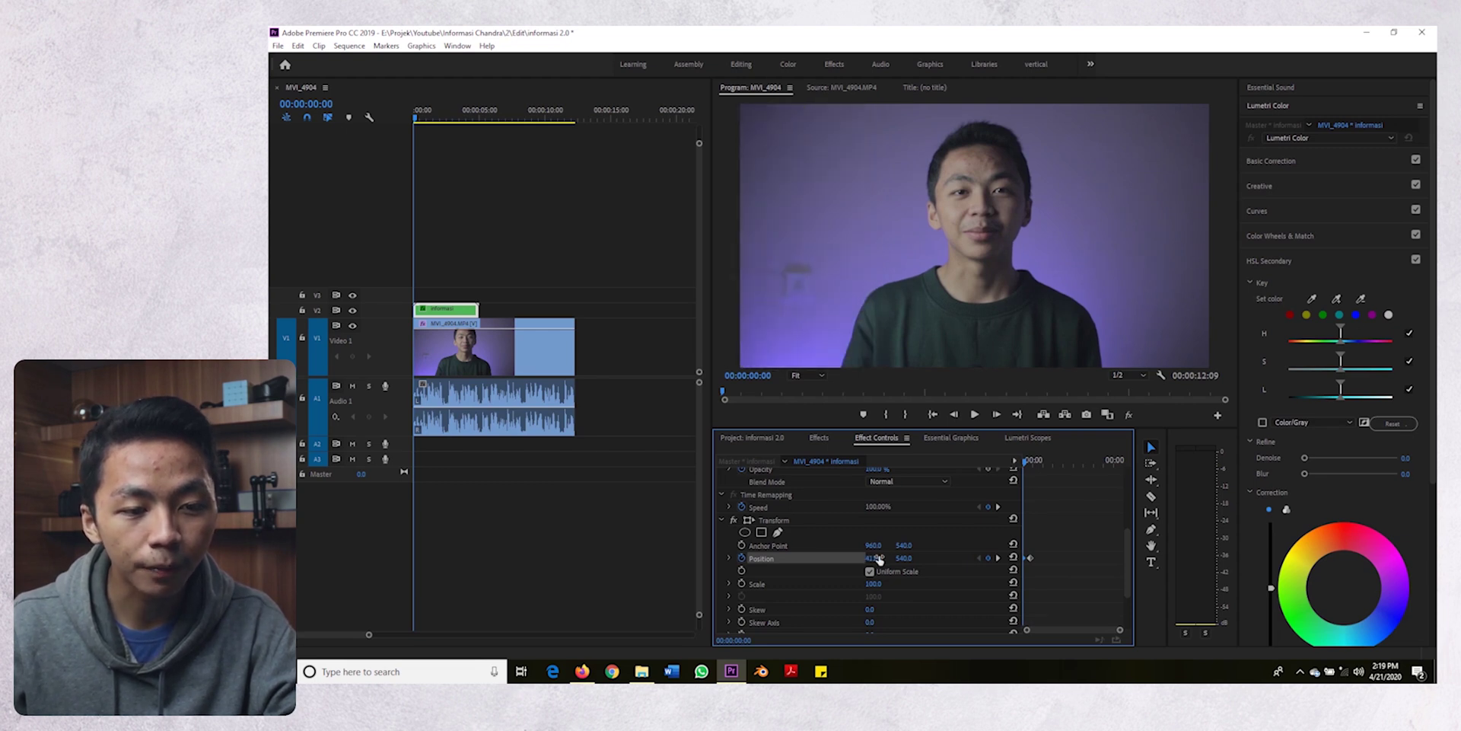
click(944, 571)
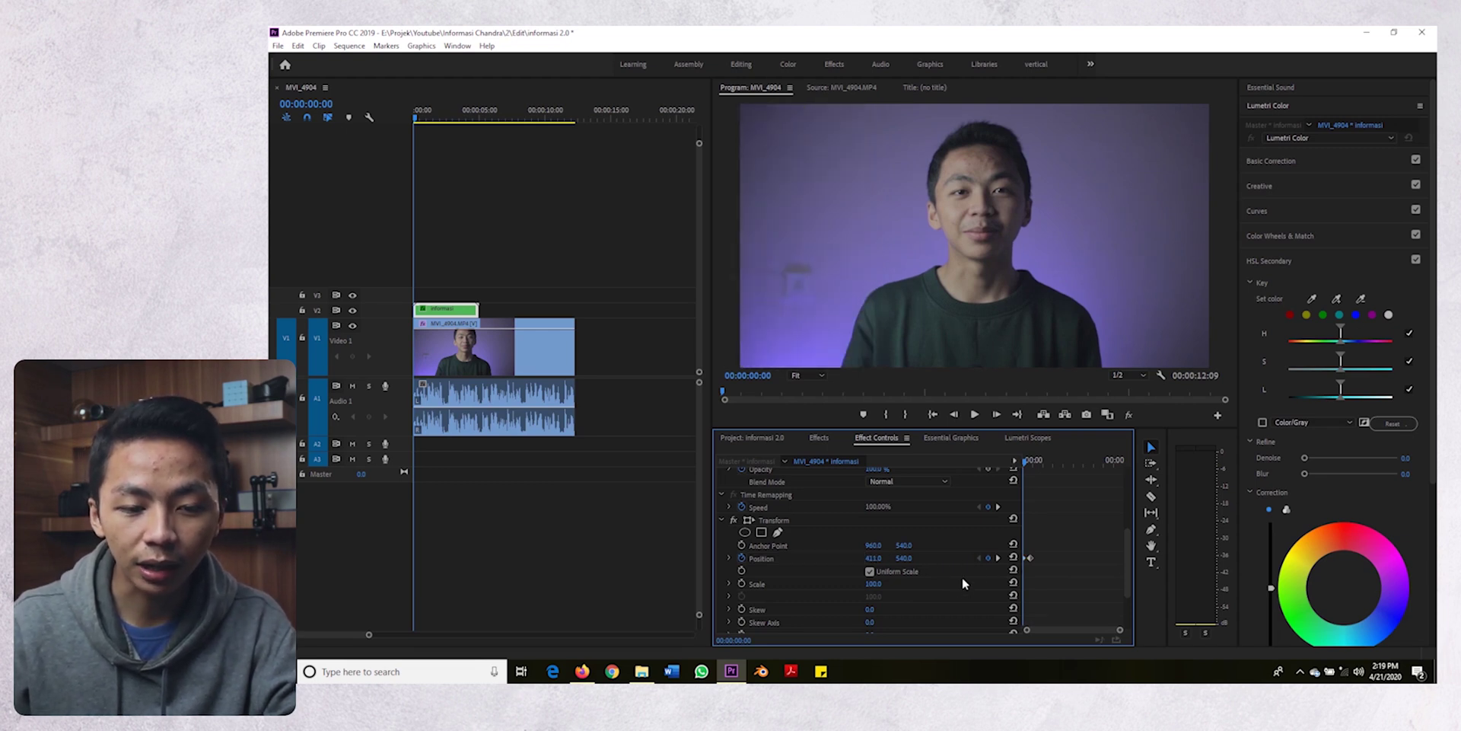
key(space)
key(space)
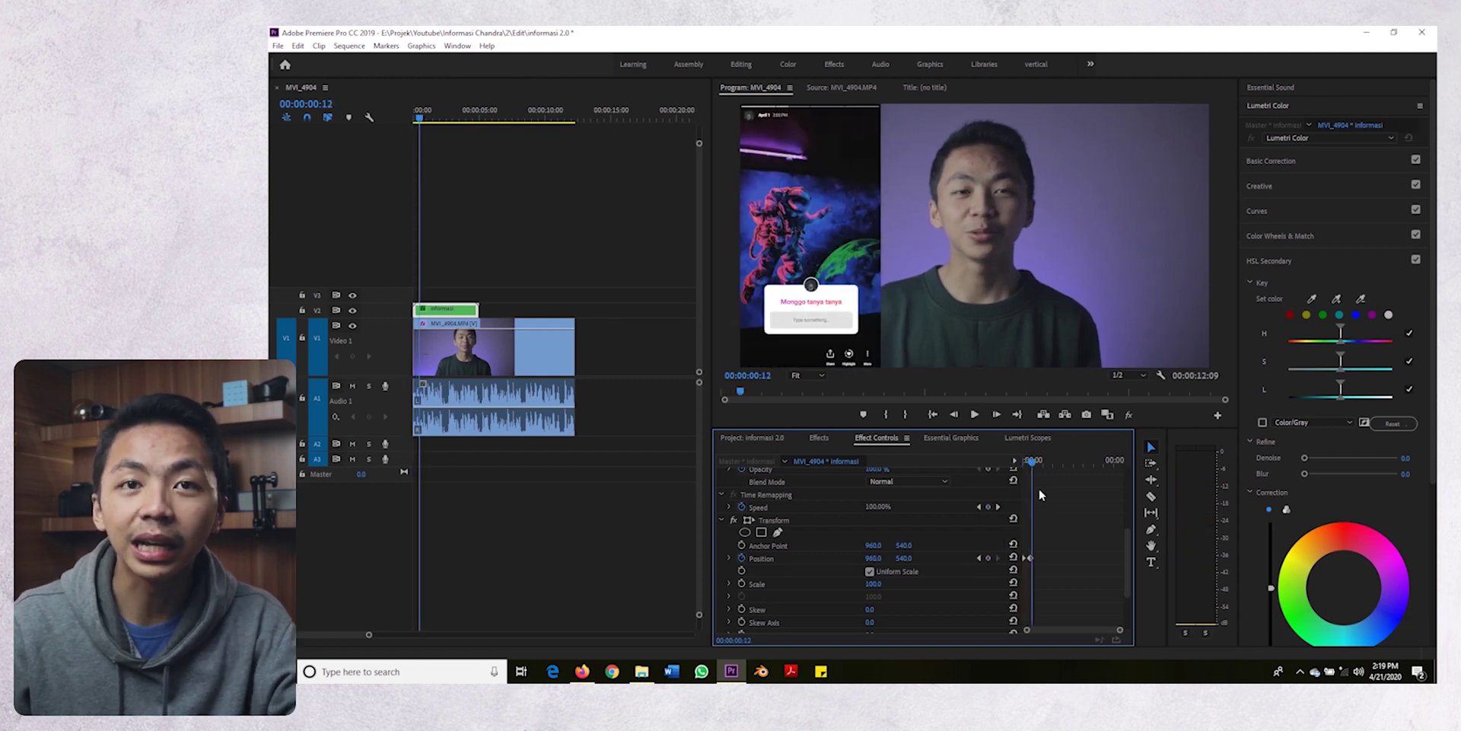
Disable Use Composition's Shutter Angle in the Transform effect and set its Shutter Angle to 180, viewing frame 00:00:00:08
drag(1043, 459, 1029, 460)
scroll(937, 558, down, 3)
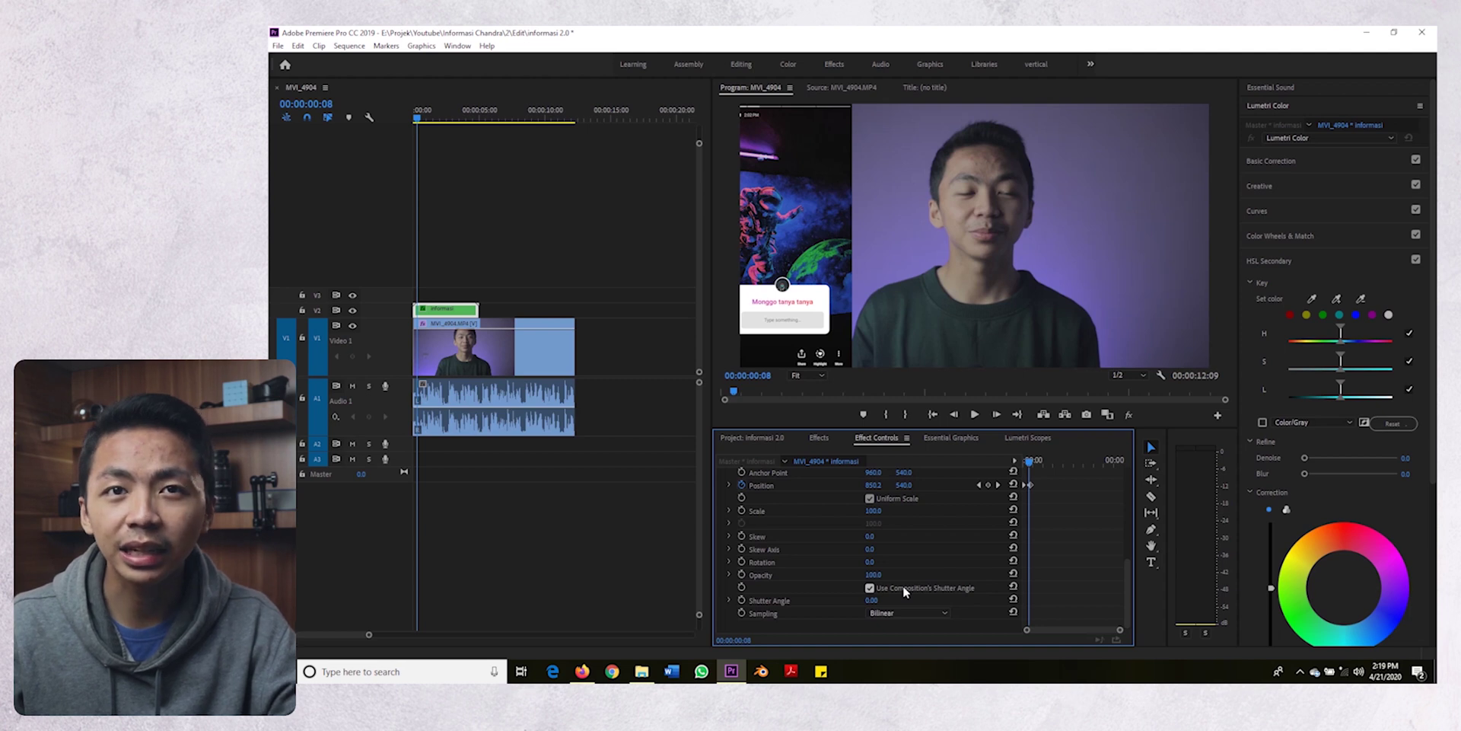
click(903, 586)
click(869, 600)
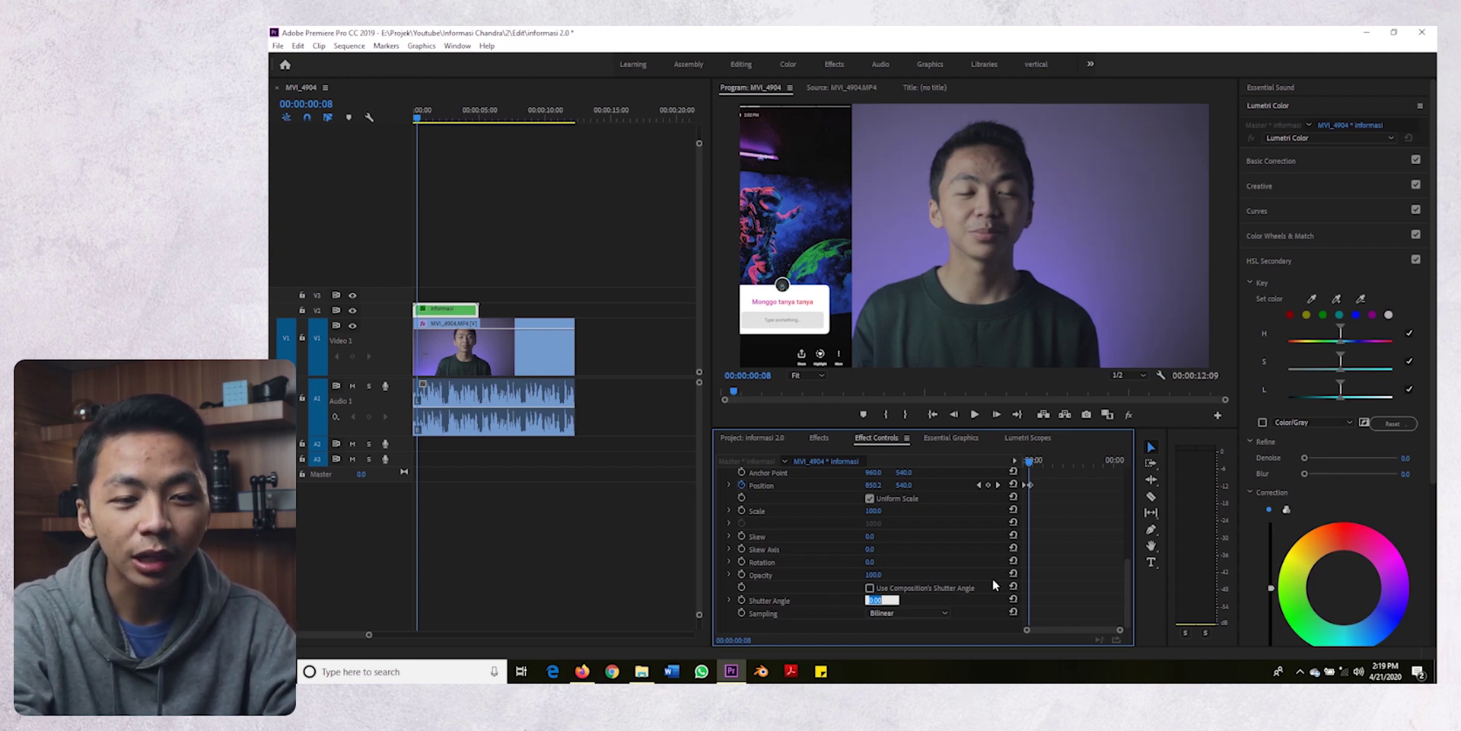
text(180)
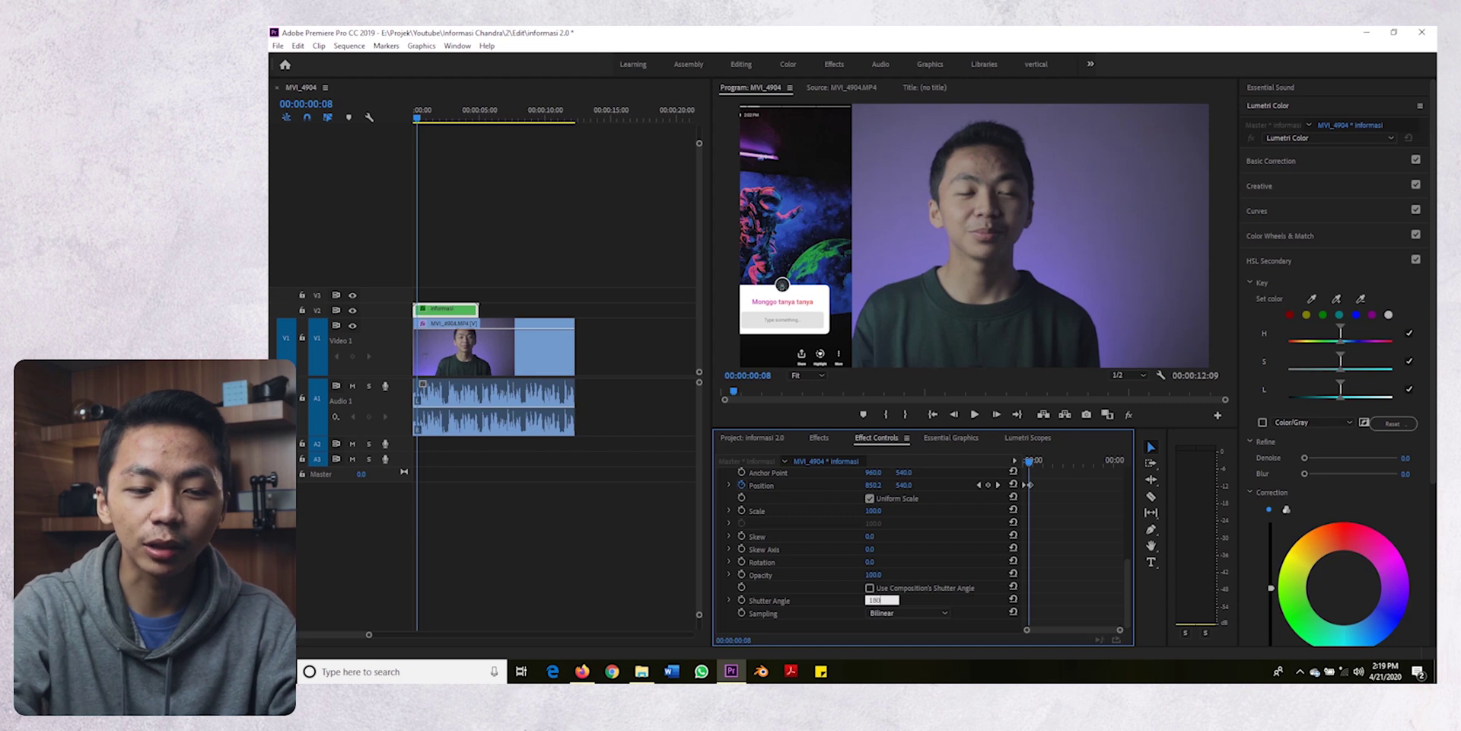
key(Return)
scroll(1053, 492, up, 2)
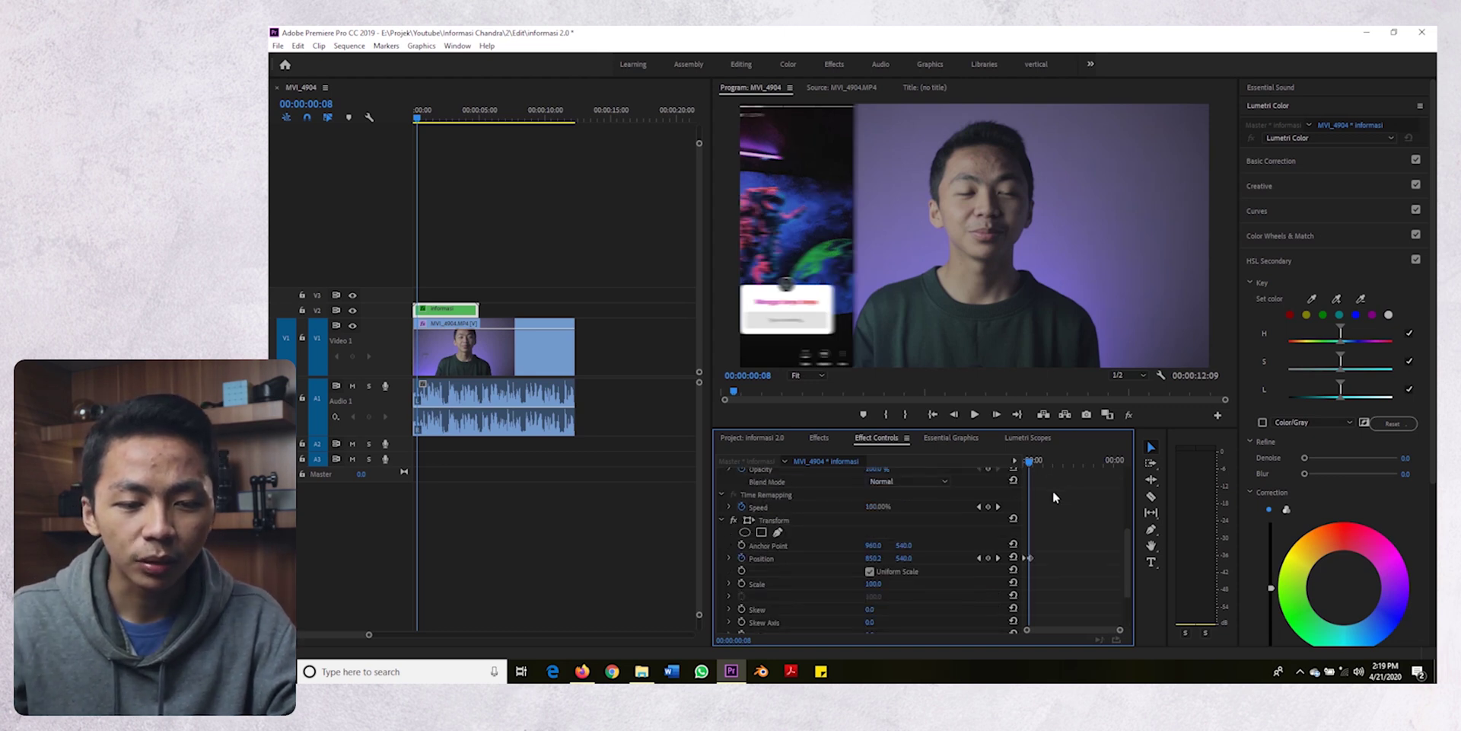
Play back the informasi clip's slide-in with motion blur and return the playhead to 00:00:00:00
key(space)
key(space)
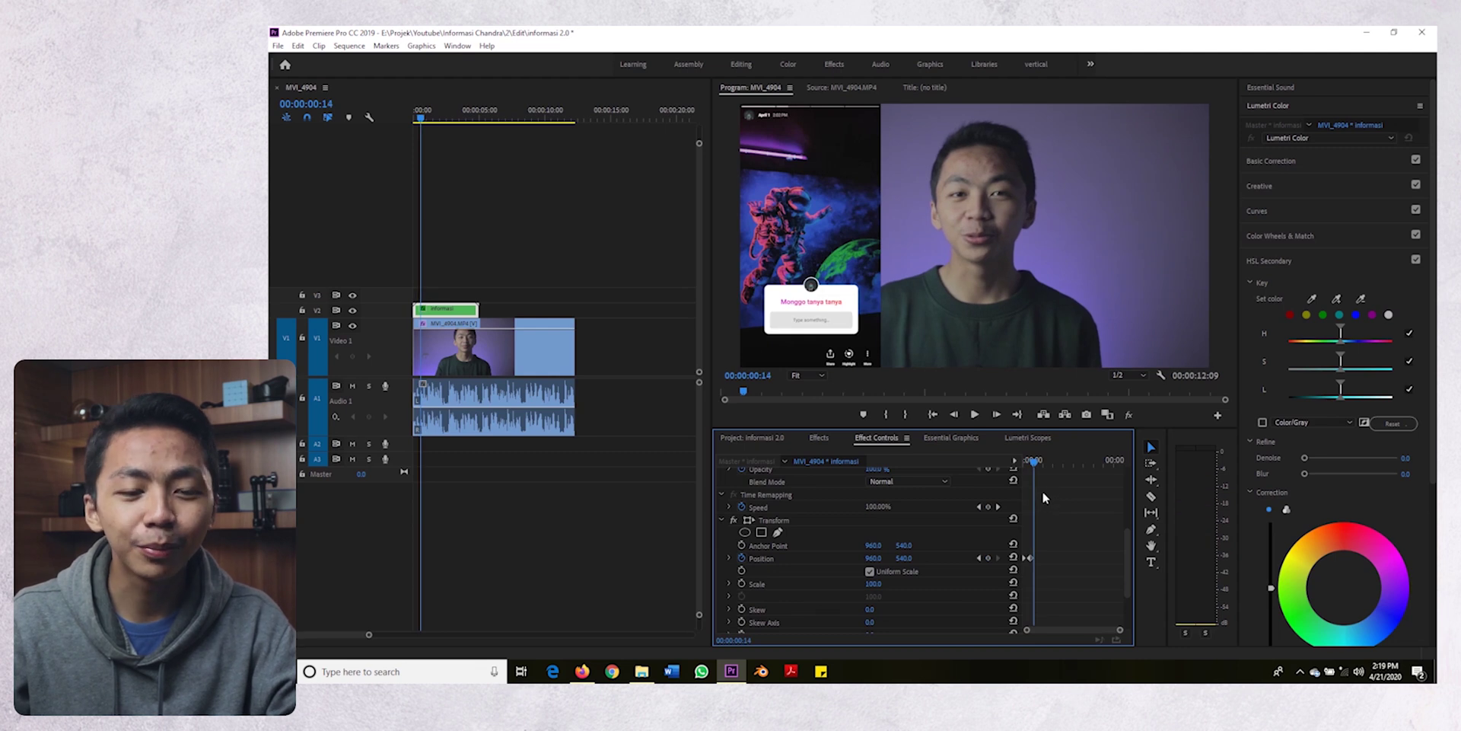
drag(1035, 461, 1008, 478)
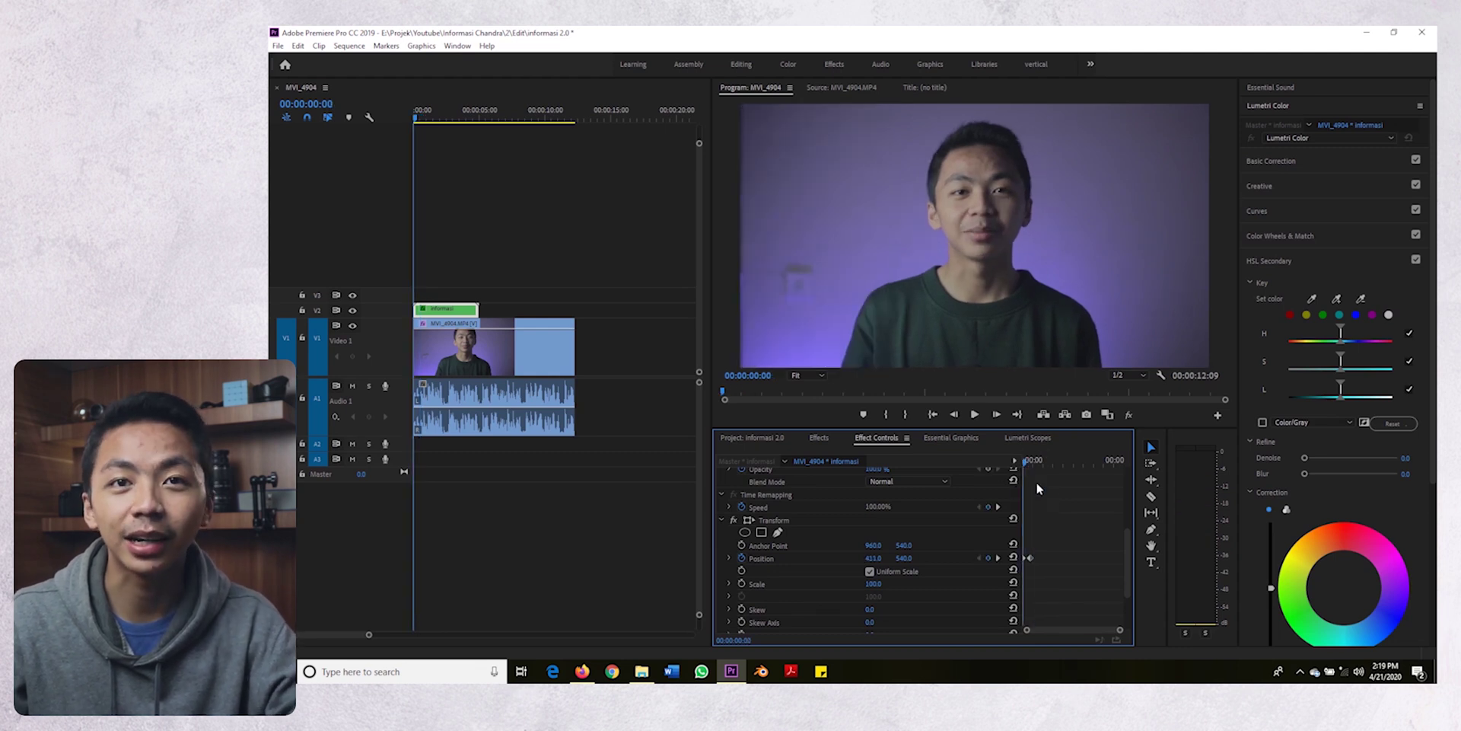
Add Transform Position keyframes to the MVI_4904 clip on V1 at 00:00:00:10 and 00:00:00:00
click(998, 557)
click(511, 362)
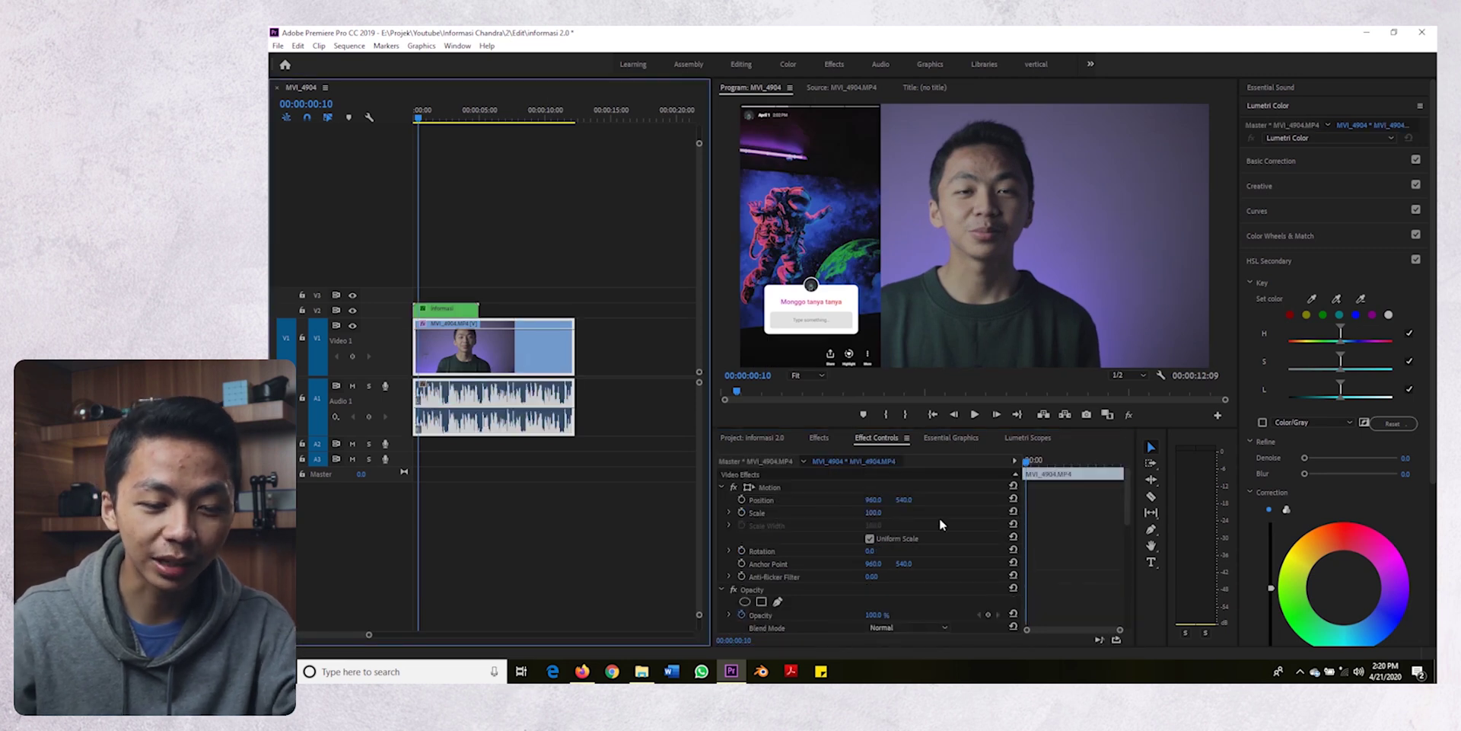
scroll(960, 524, down, 3)
click(742, 544)
click(742, 544)
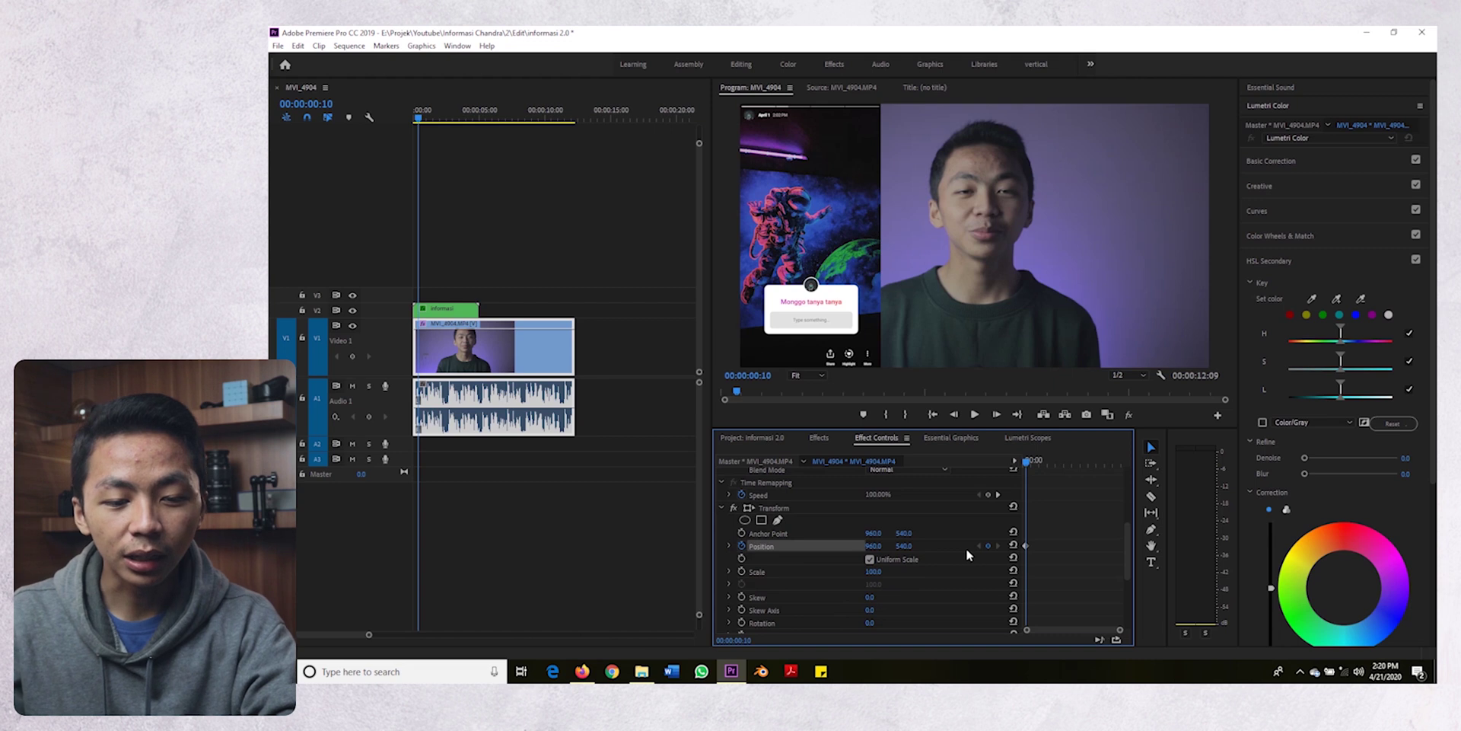
drag(1030, 466, 1016, 464)
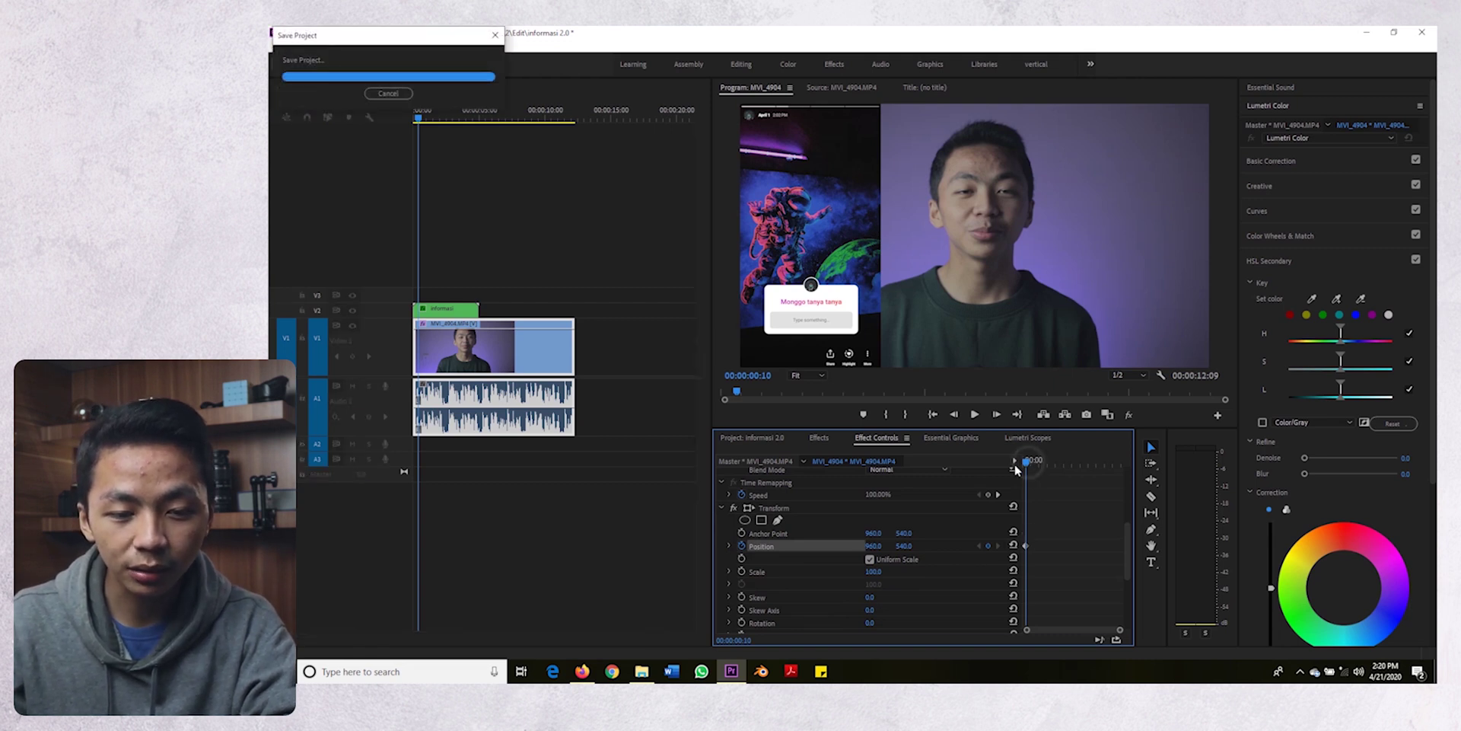
click(987, 545)
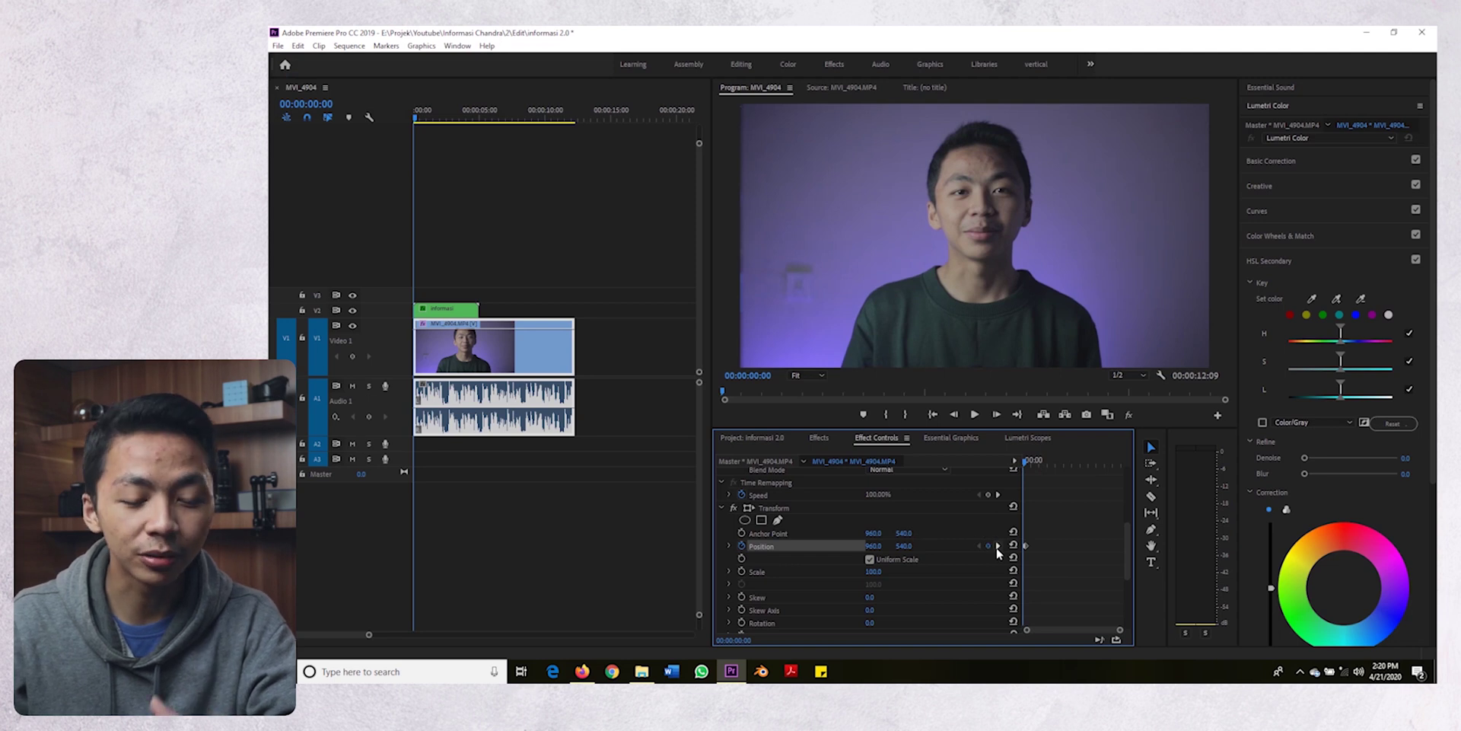
Set the horizontal value of the MVI_4904 clip's Transform Position keyframe at 00:00:00:10 to 1200
drag(1119, 629, 1072, 629)
click(1003, 546)
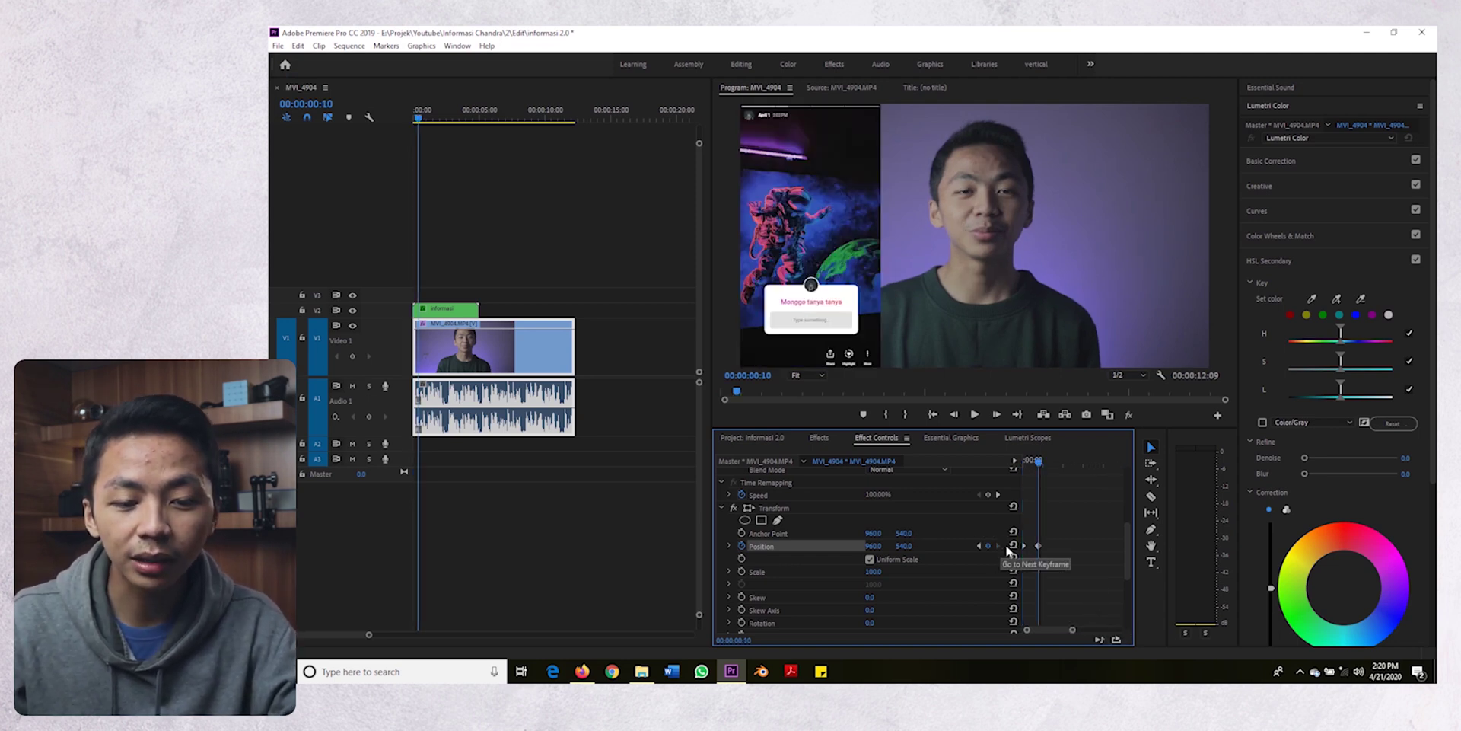
drag(873, 546, 1043, 545)
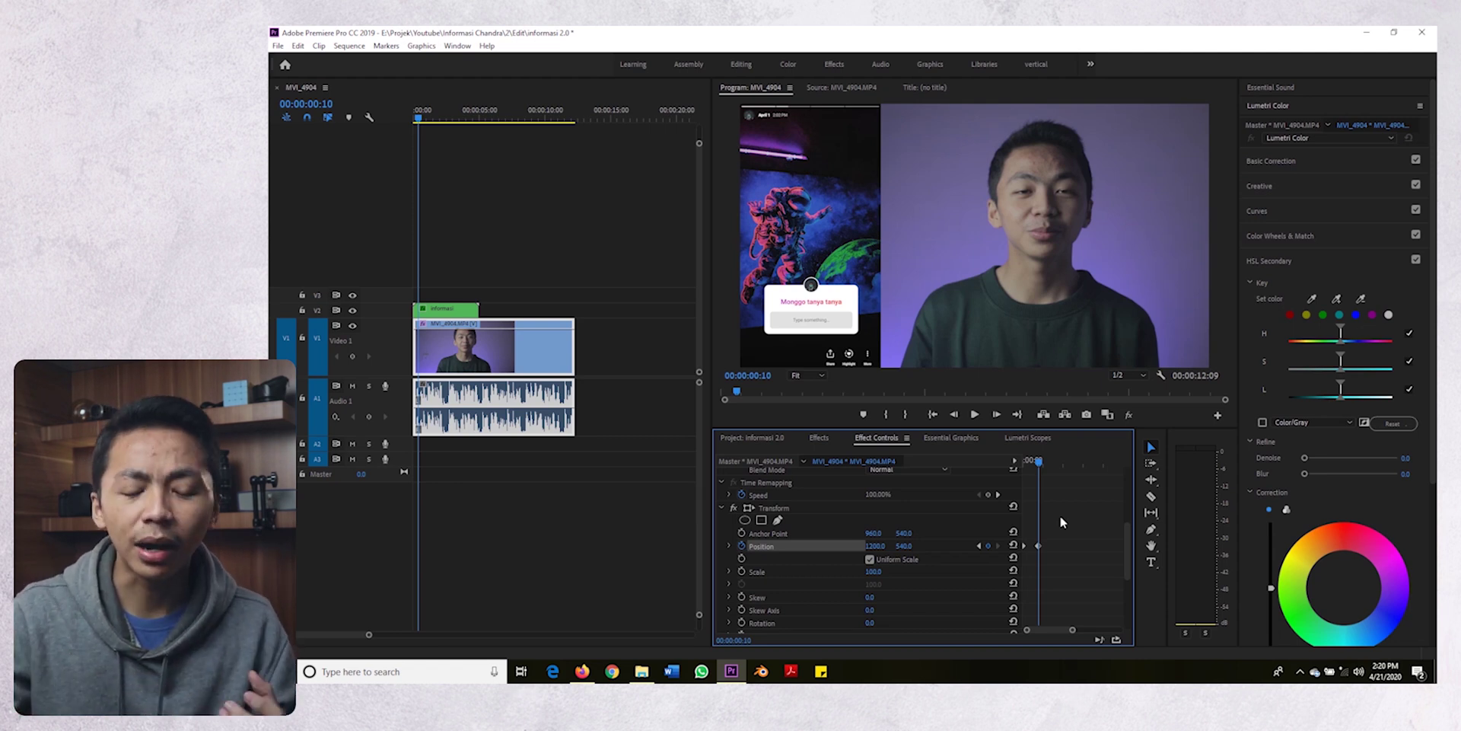
Disable Use Composition's Shutter Angle in the MVI_4904 clip's Transform effect and set its Shutter Angle to 180
scroll(1052, 559, down, 3)
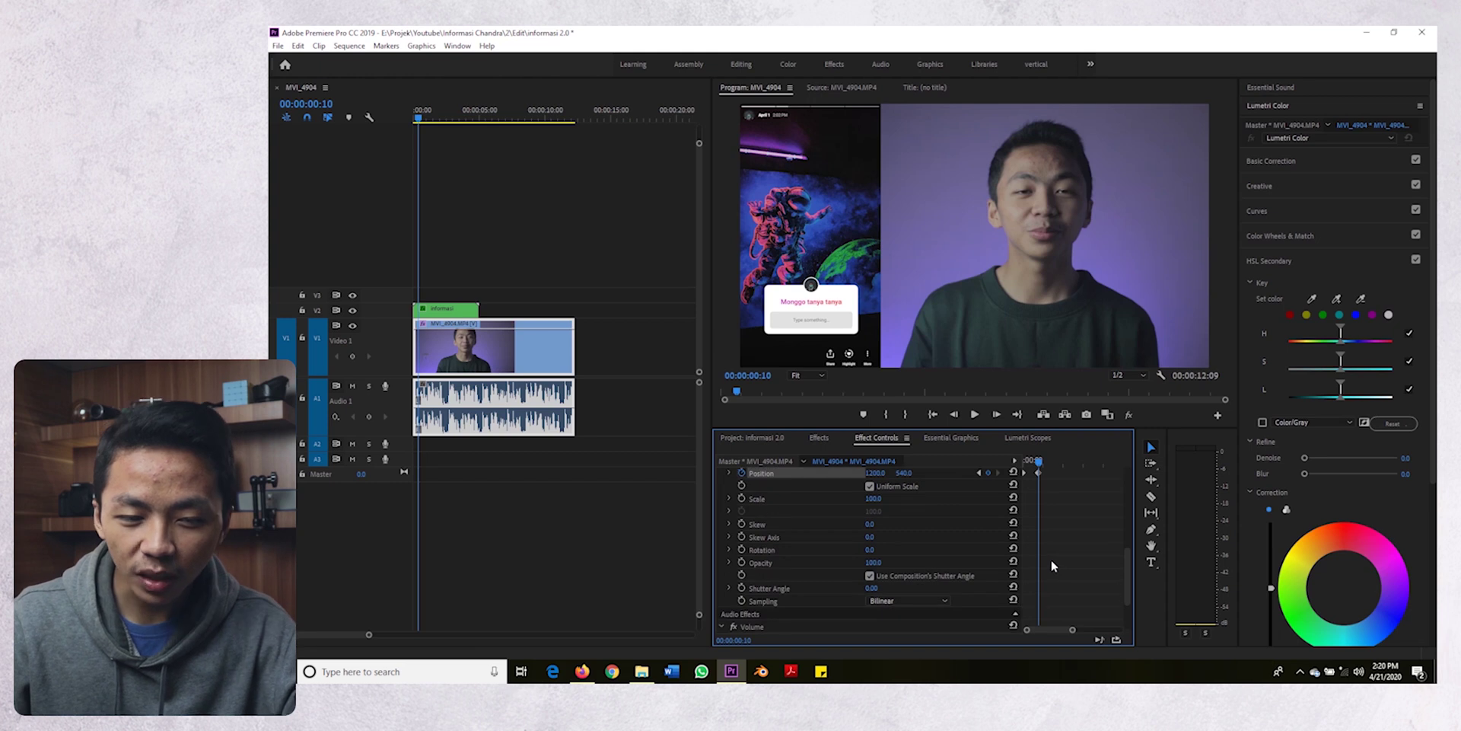
click(870, 576)
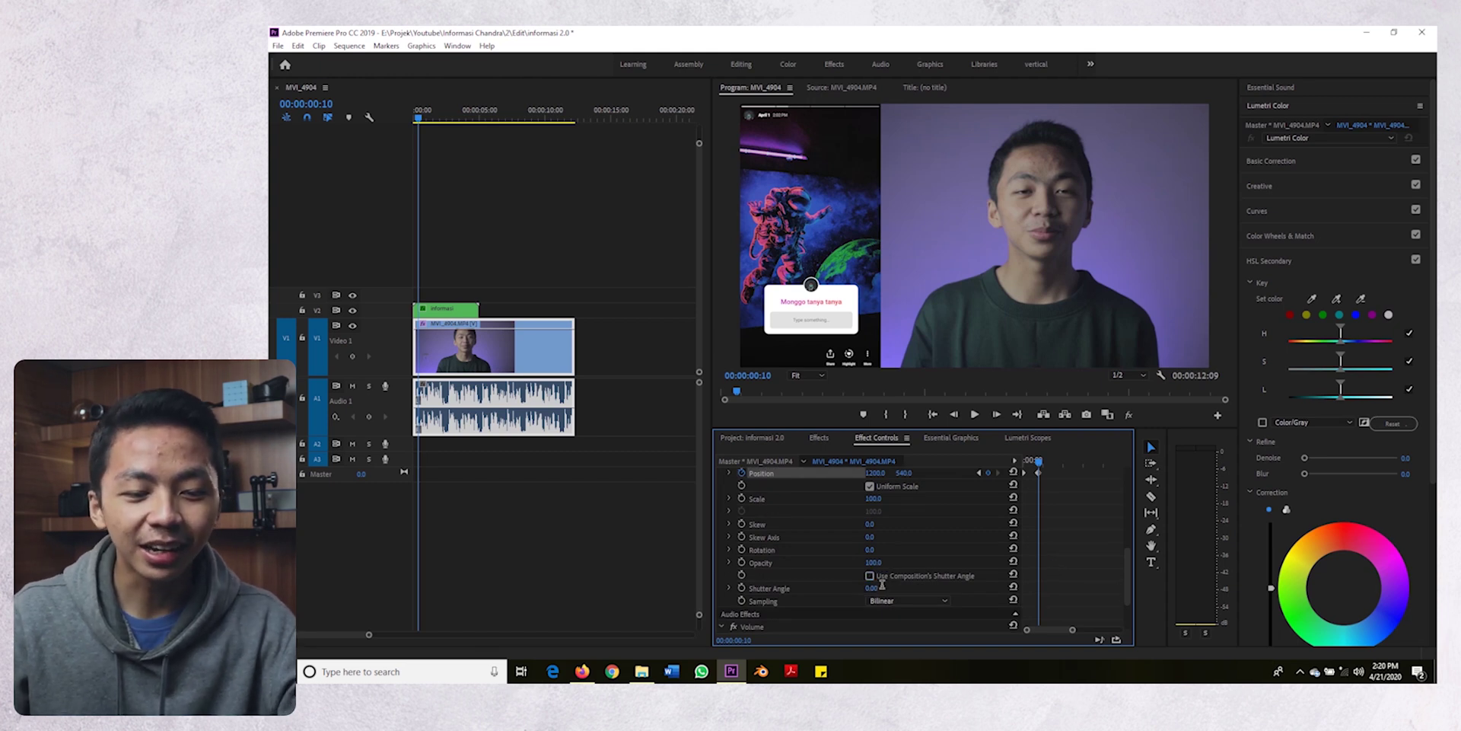
click(873, 588)
key(Return)
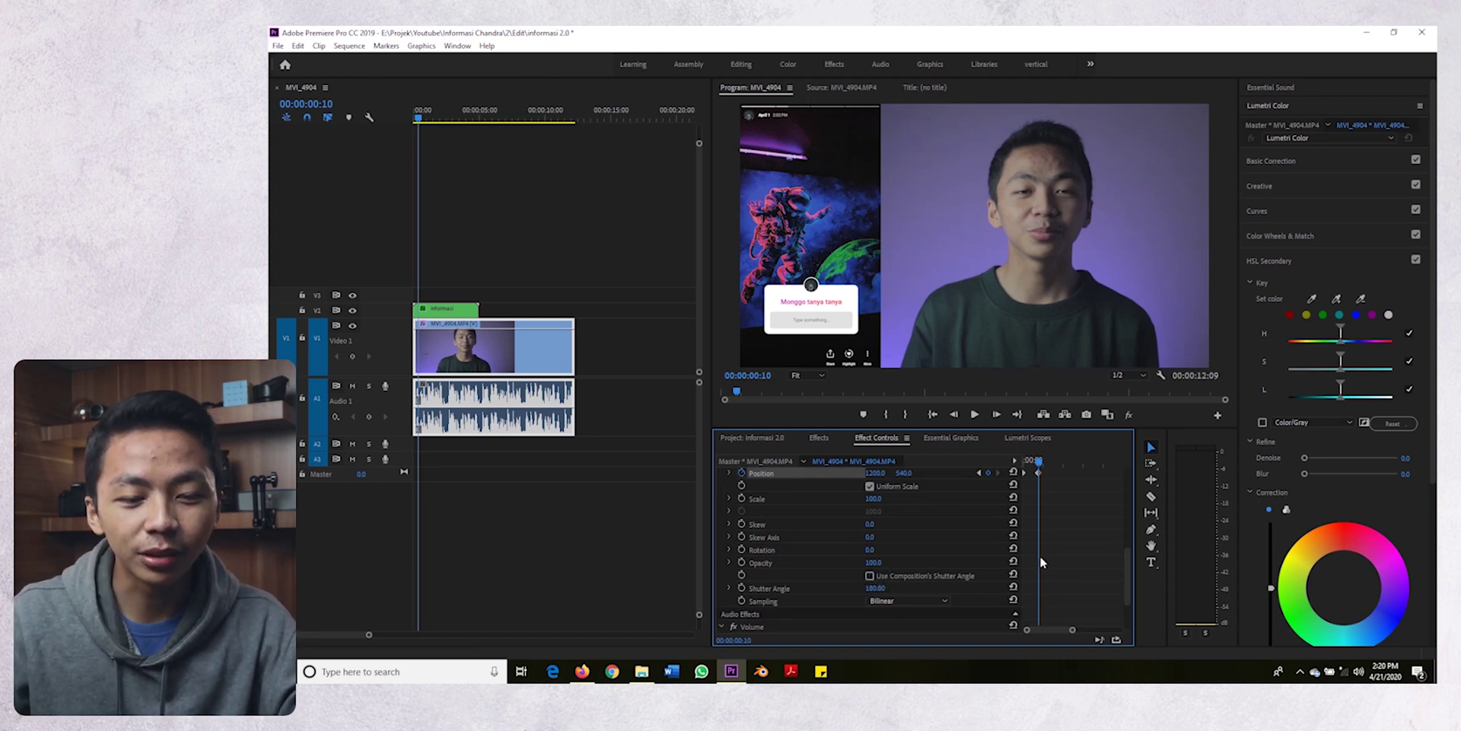
Apply Ease In temporal interpolation to the MVI_4904 clip's Transform Position keyframes
scroll(1061, 558, up, 3)
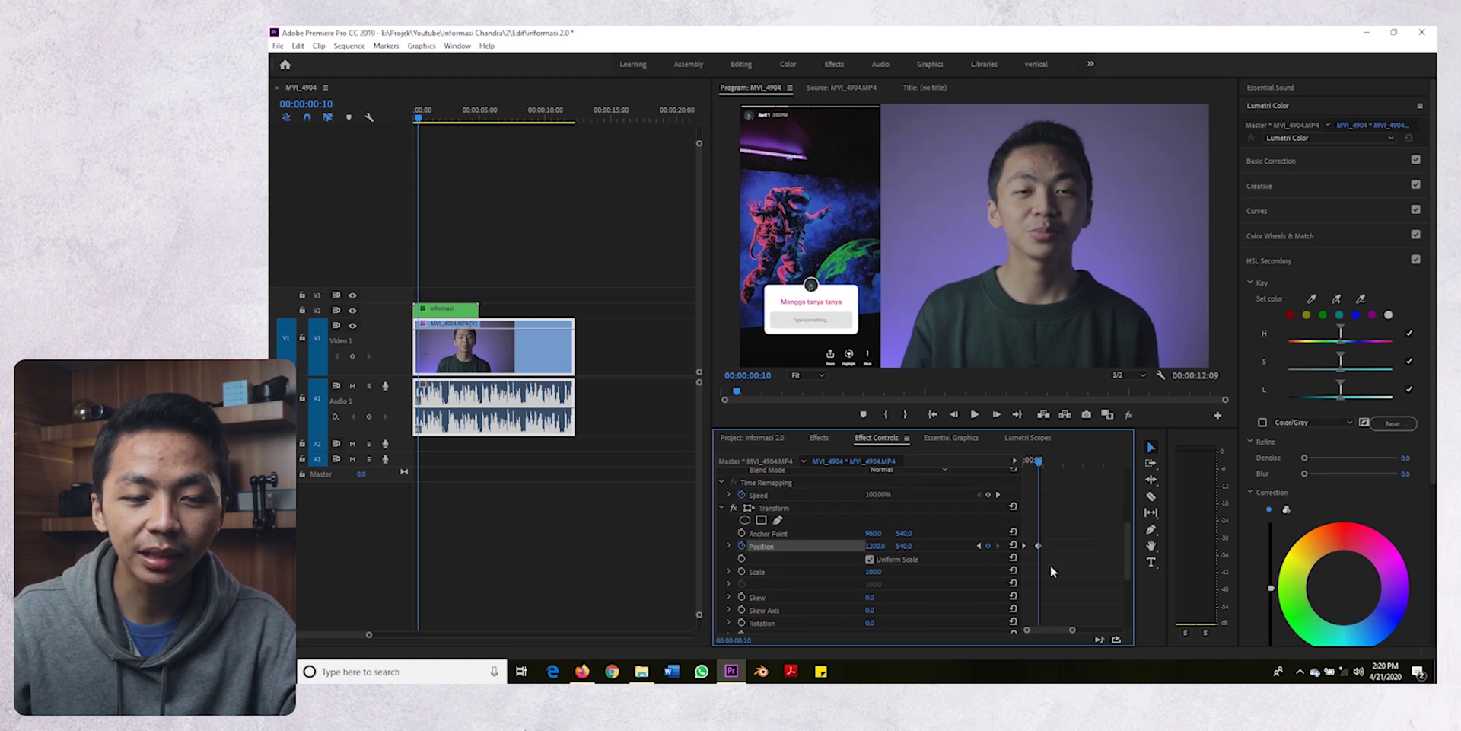
click(1039, 546)
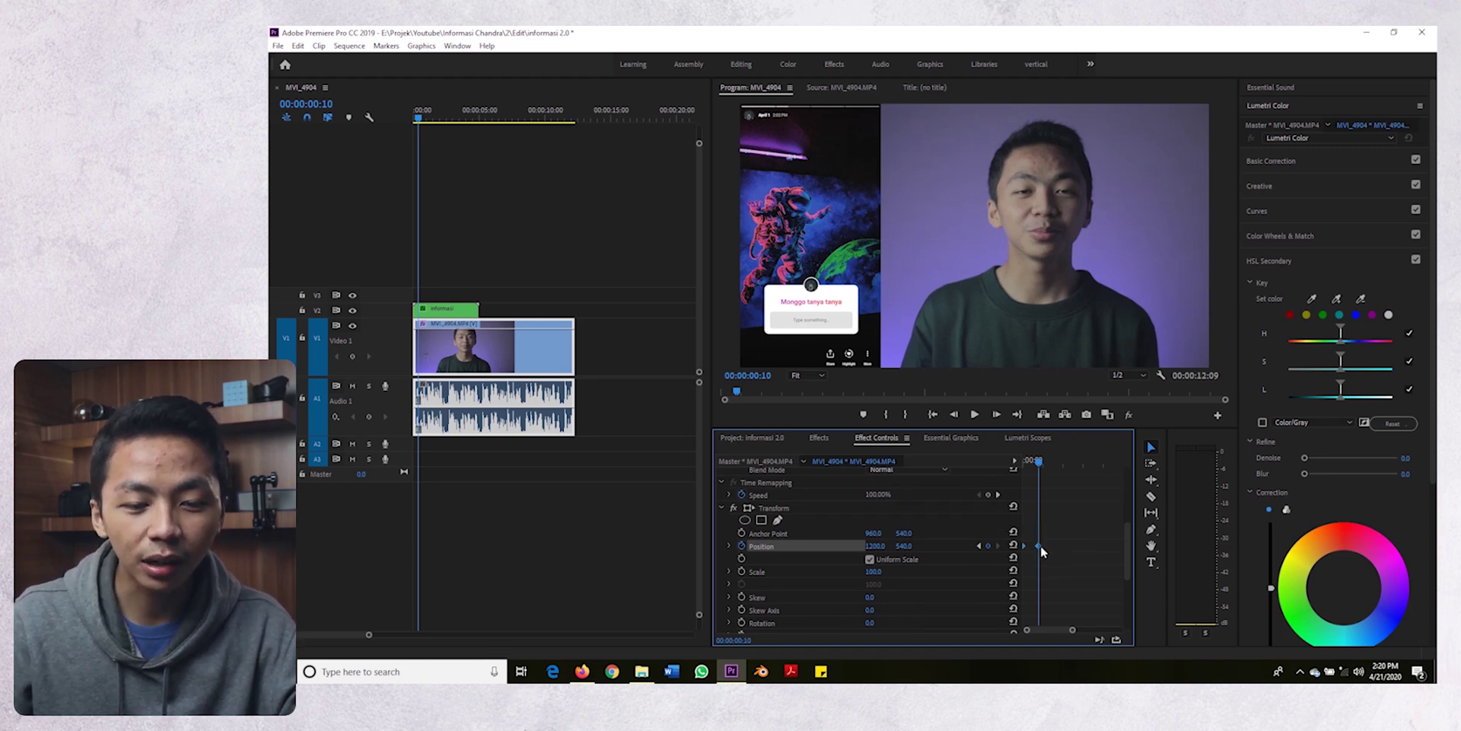
right_click(1039, 546)
mouse_move(1077, 524)
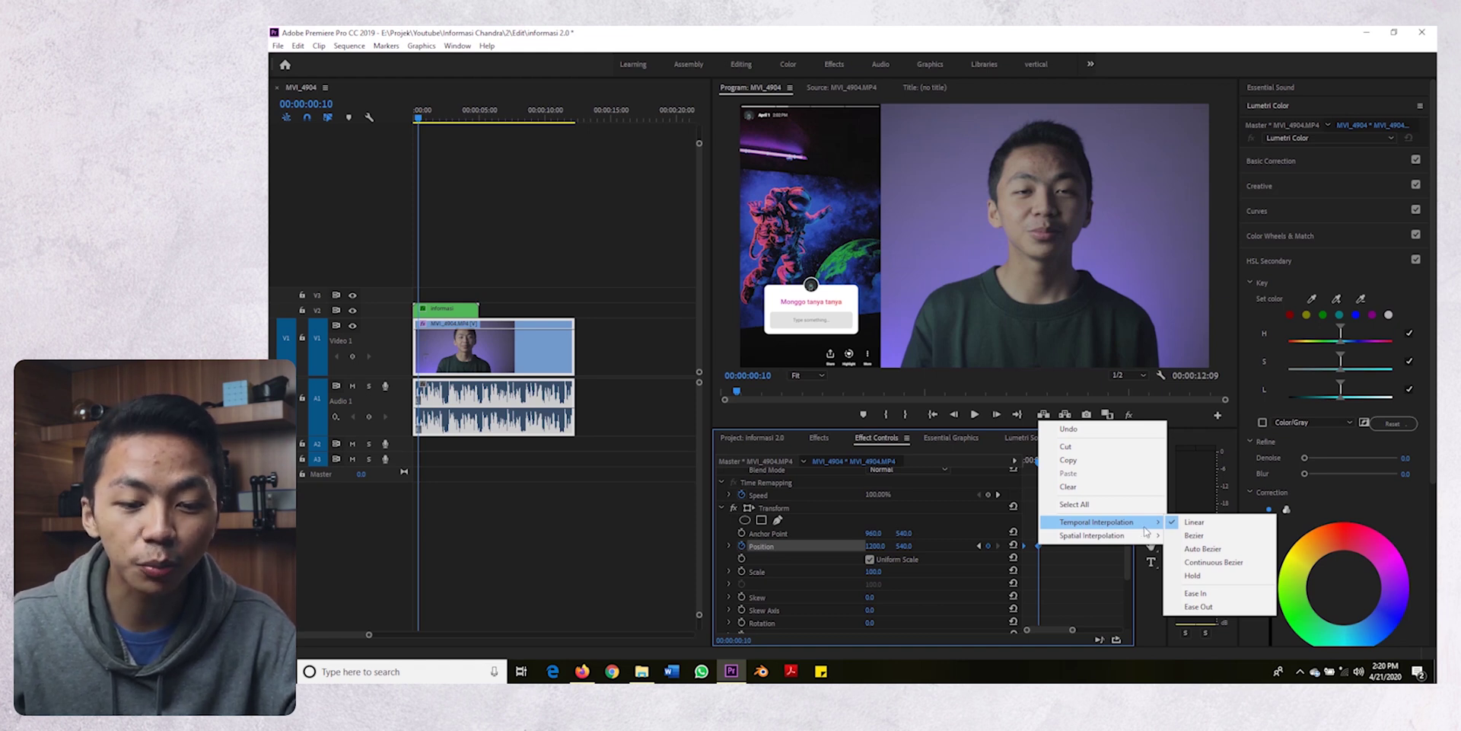
click(1220, 599)
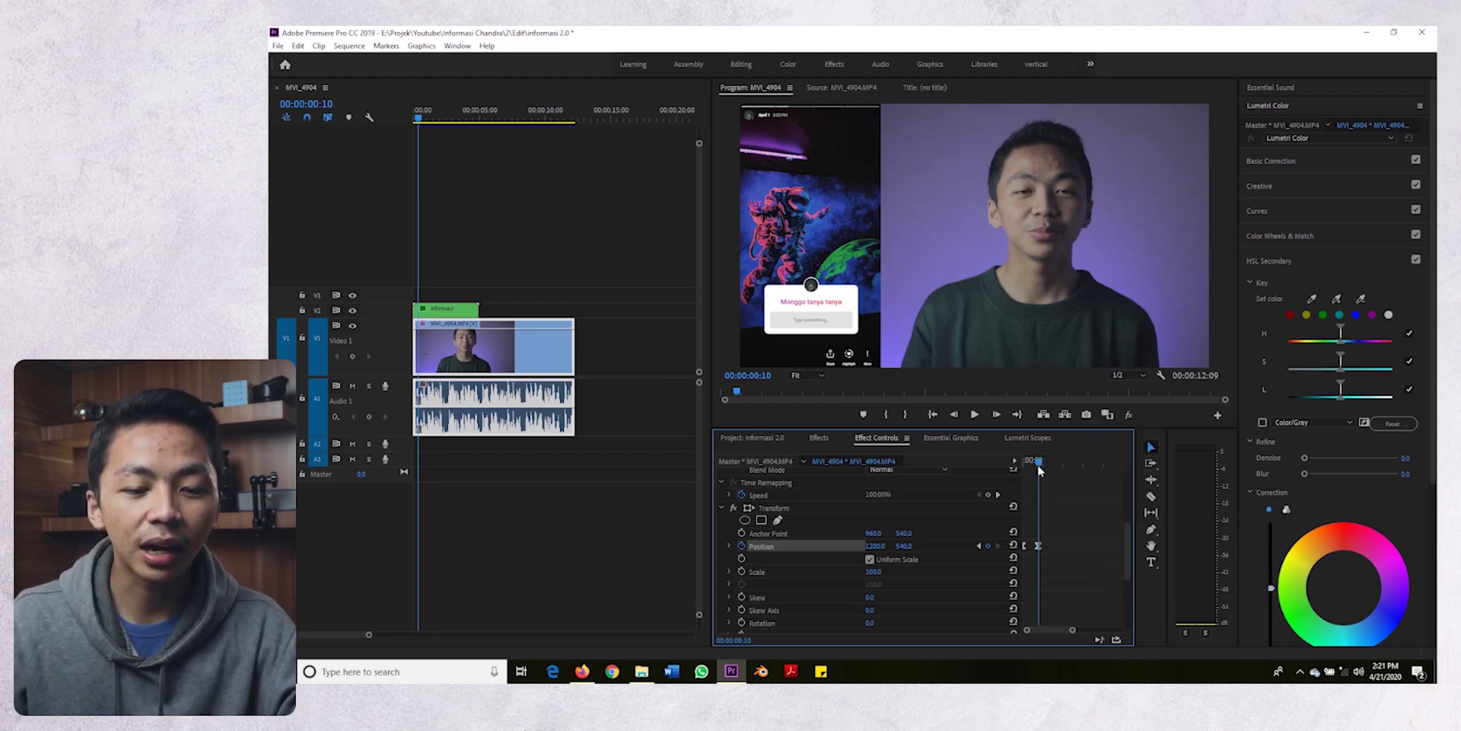
Lengthen the ease handle of the second Position keyframe in the MVI_4904 clip's velocity graph and play back the movement
mouse_move(1040, 466)
mouse_down()
mouse_move(1006, 467)
mouse_move(1041, 460)
mouse_up()
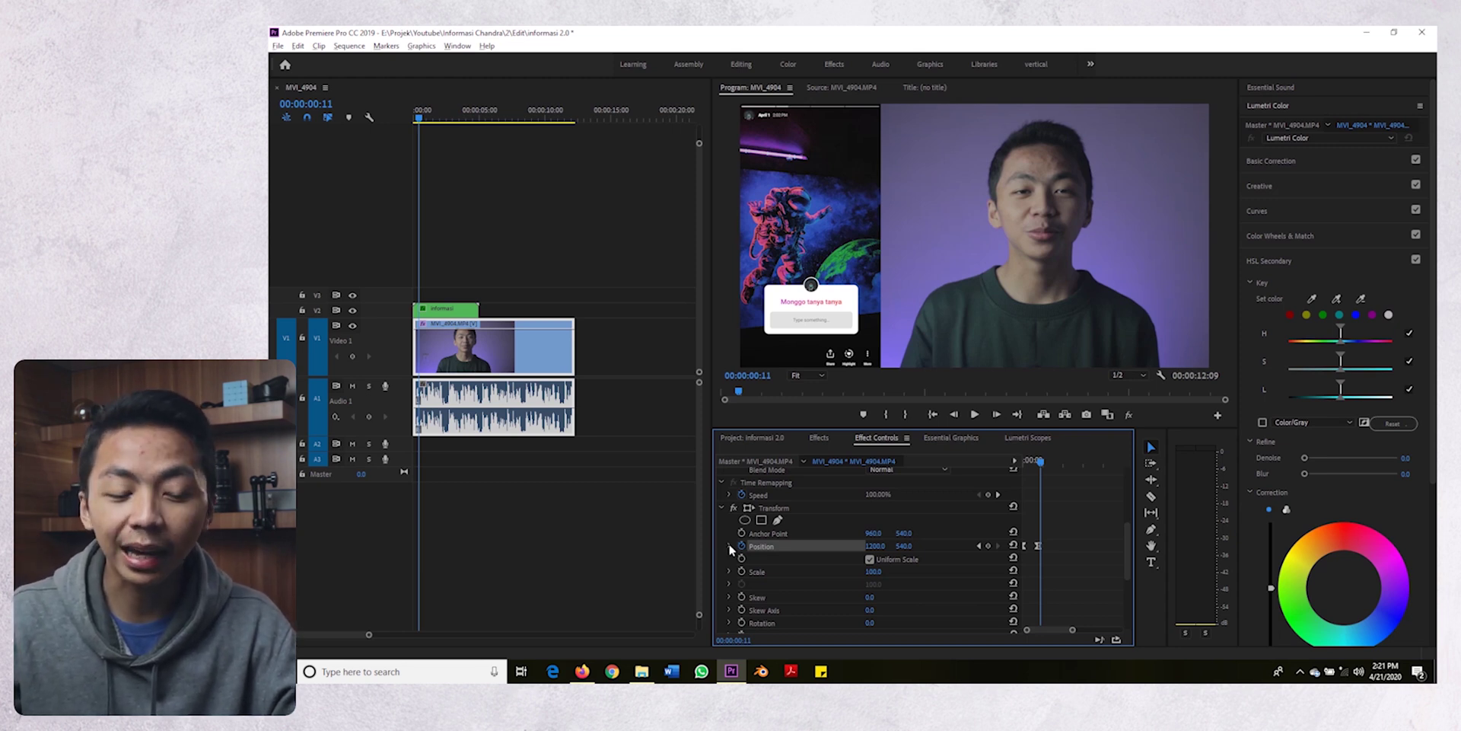
scroll(730, 549, down, 3)
scroll(1067, 541, down, 2)
scroll(1067, 541, down, 5)
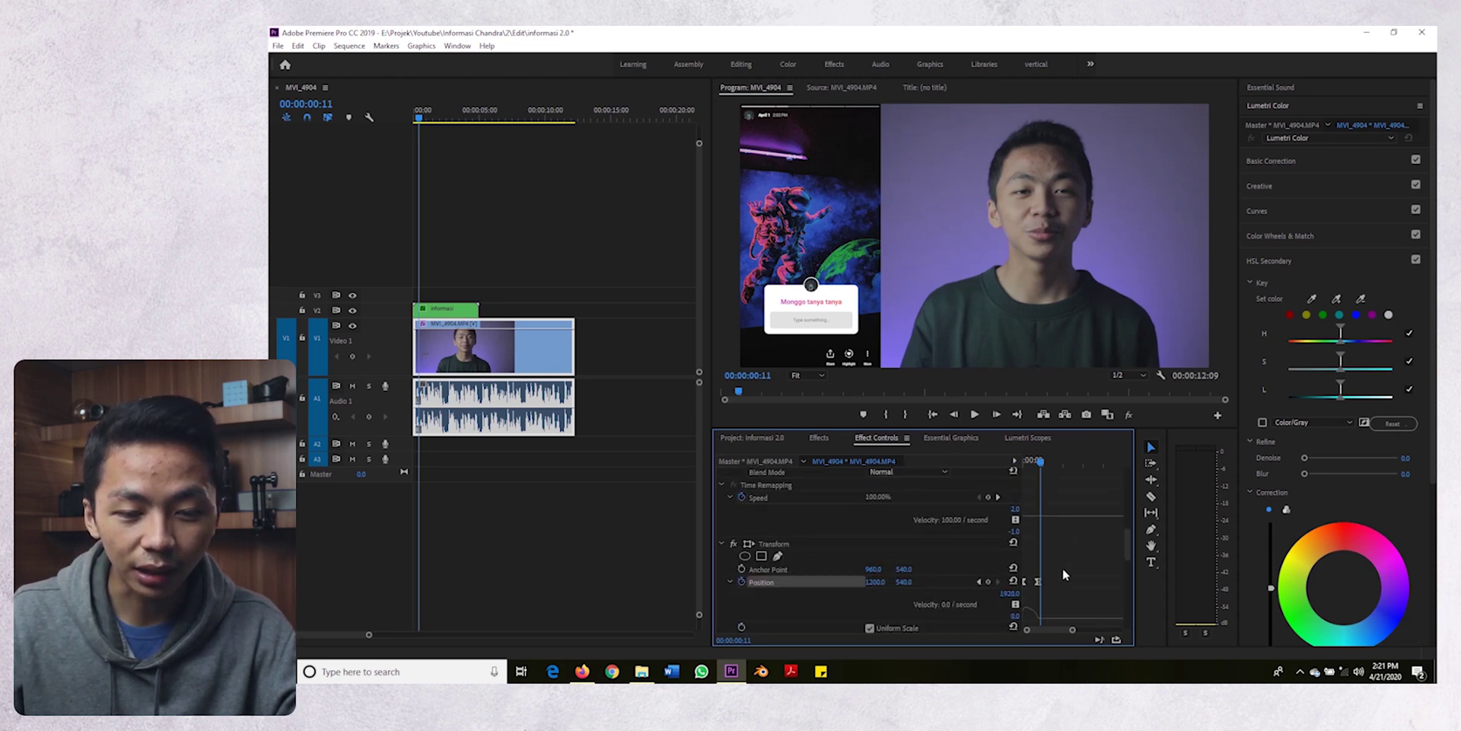
scroll(1064, 575, down, 1)
click(1038, 544)
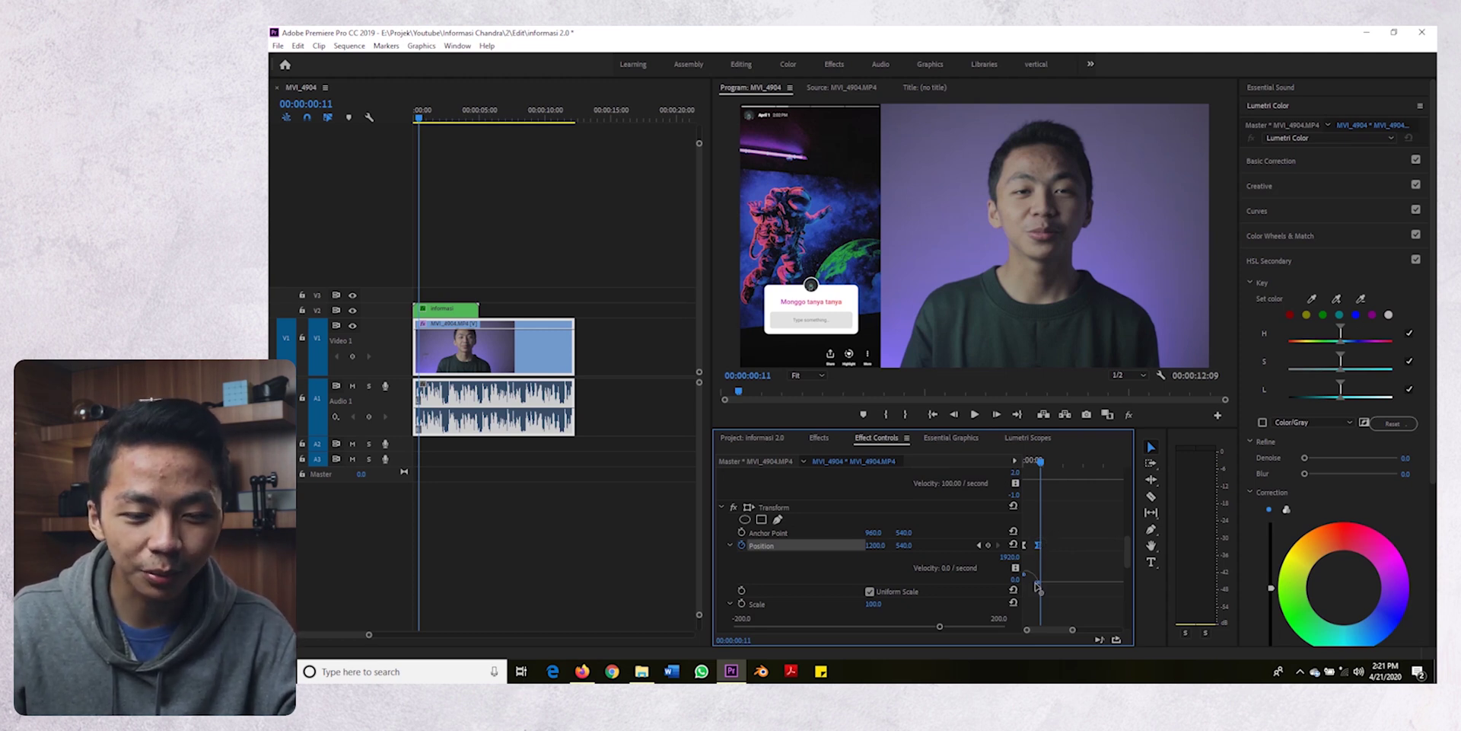
drag(1072, 631, 1050, 589)
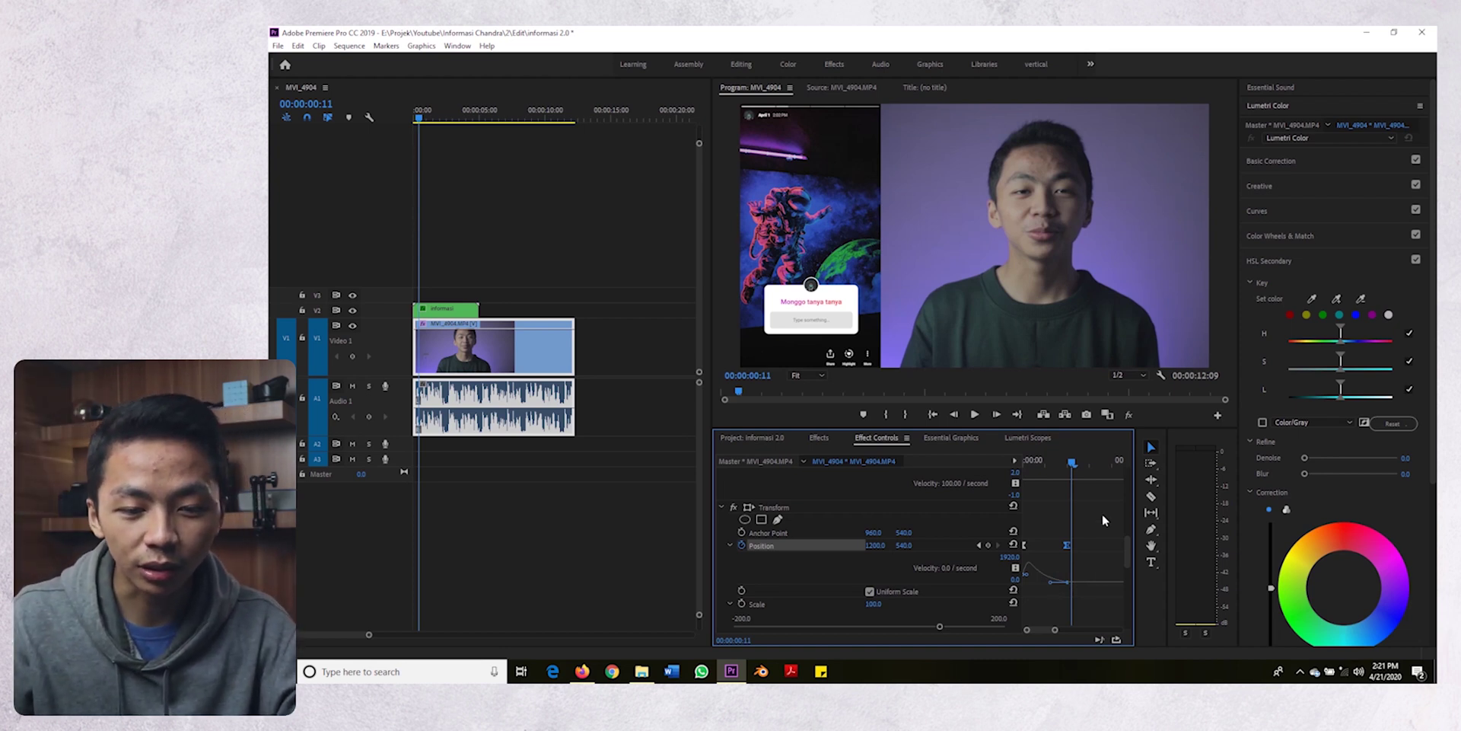
click(1023, 461)
key(space)
key(space)
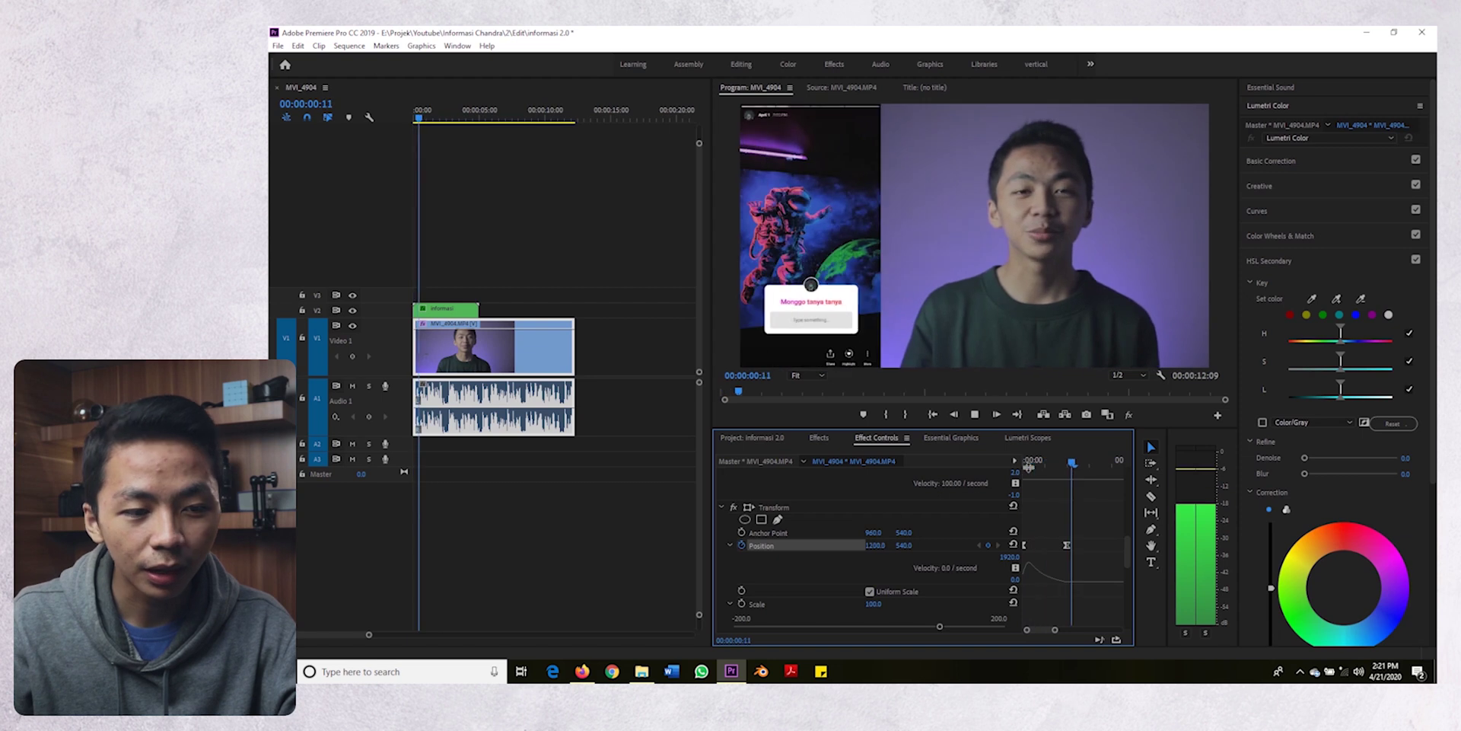
Apply Ease In temporal interpolation to both Transform Position keyframes of the informasi clip on V2
click(449, 309)
scroll(1071, 510, down, 5)
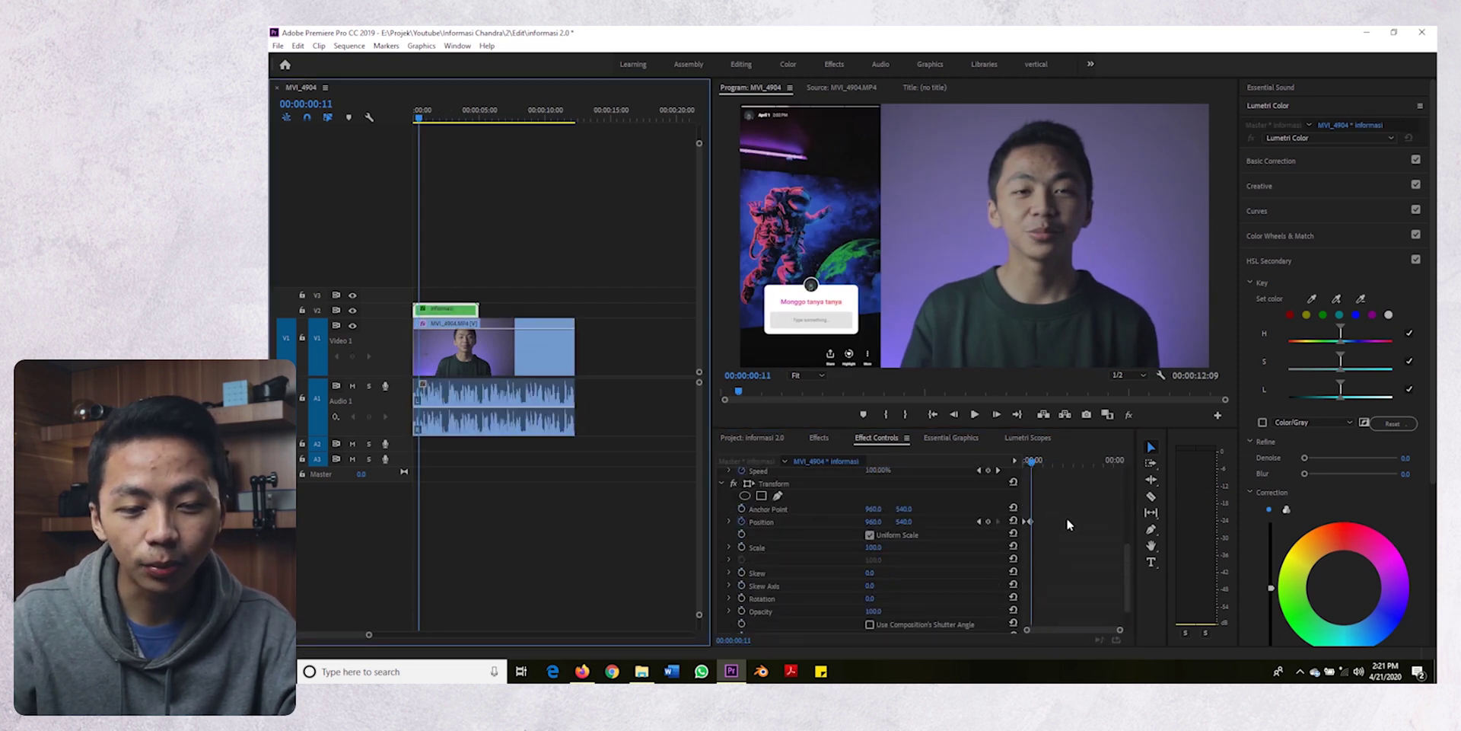
key(Home)
drag(1024, 501, 1041, 528)
right_click(1031, 523)
mouse_move(1101, 623)
click(1195, 622)
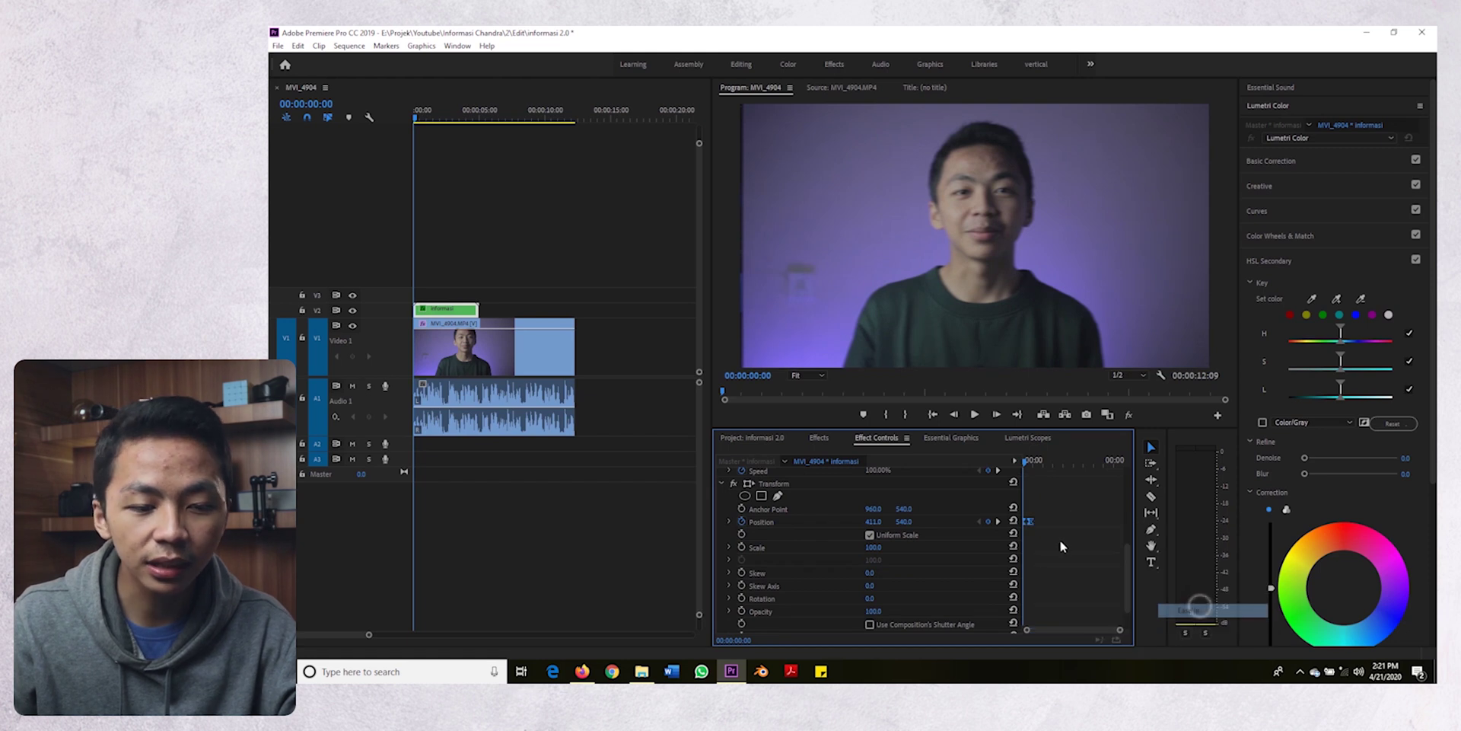
Lengthen the ease handle of the informasi clip's second Position keyframe in the velocity graph for a smoother slowdown
scroll(729, 520, up, 3)
scroll(1061, 548, down, 3)
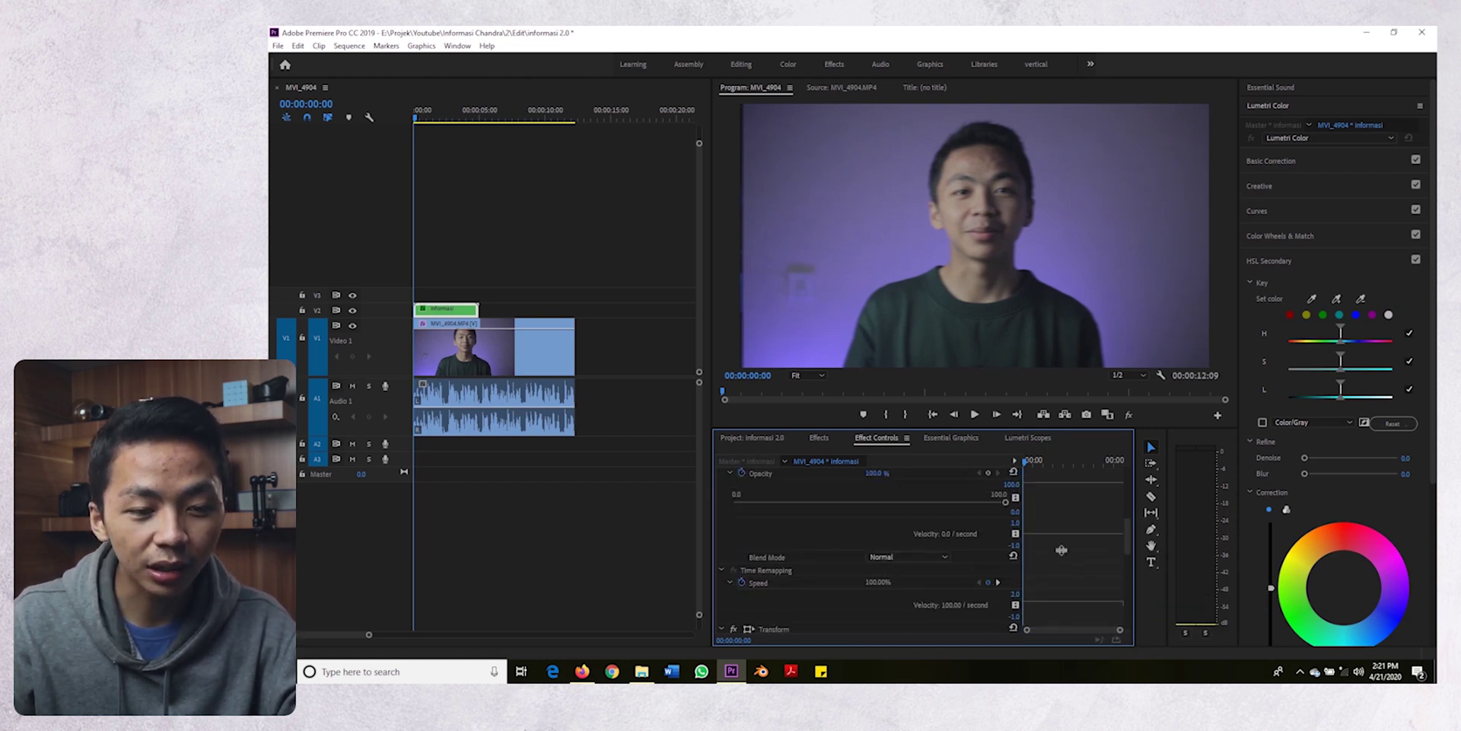
scroll(1060, 548, down, 6)
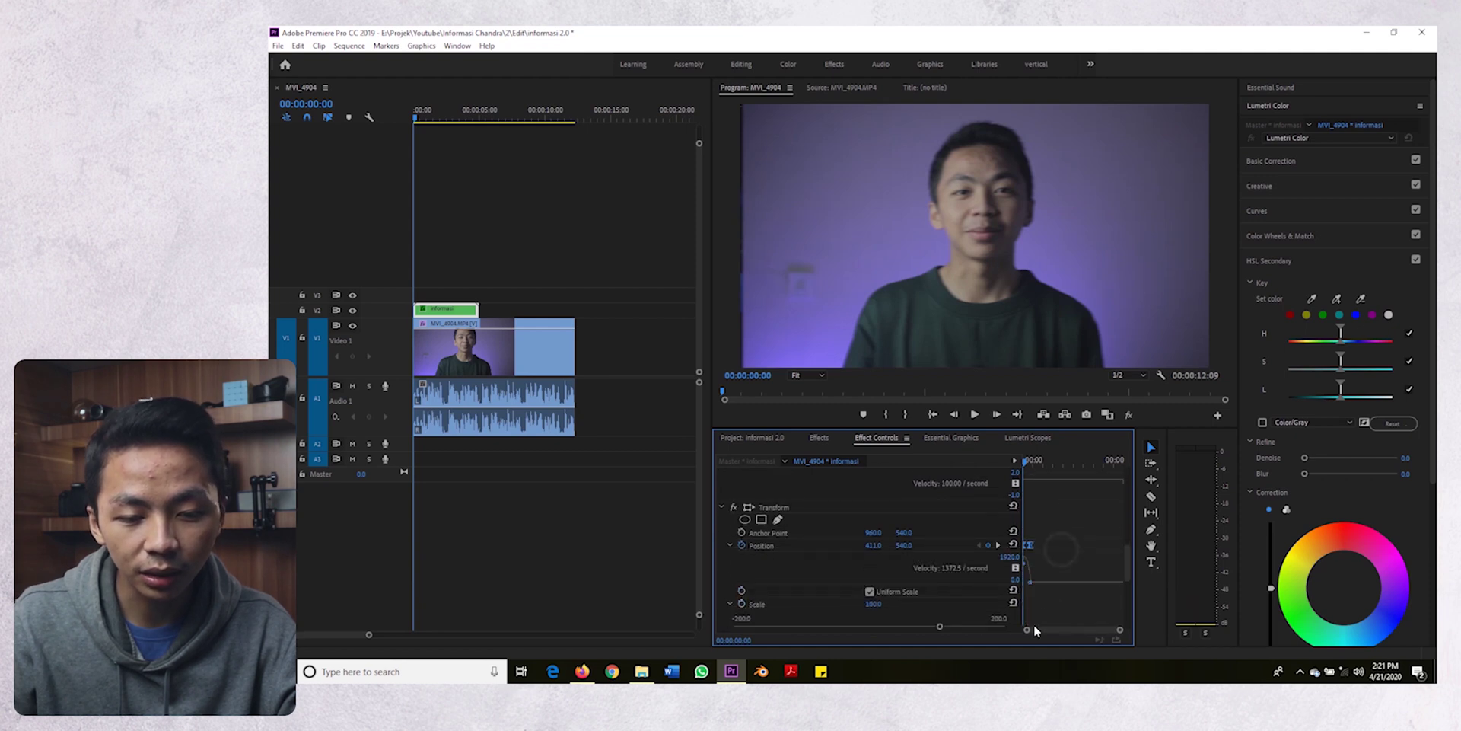
drag(1119, 631, 1054, 631)
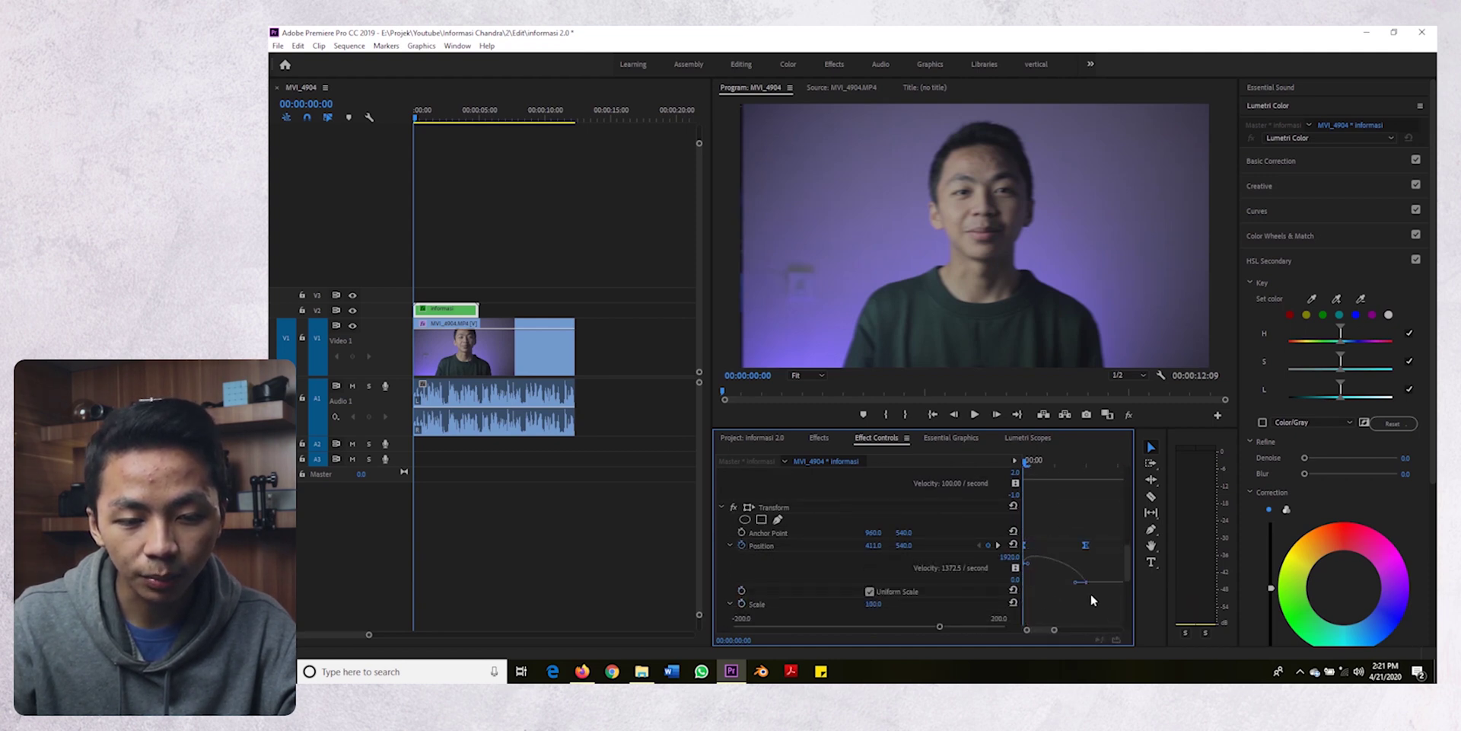
drag(1076, 583, 1061, 586)
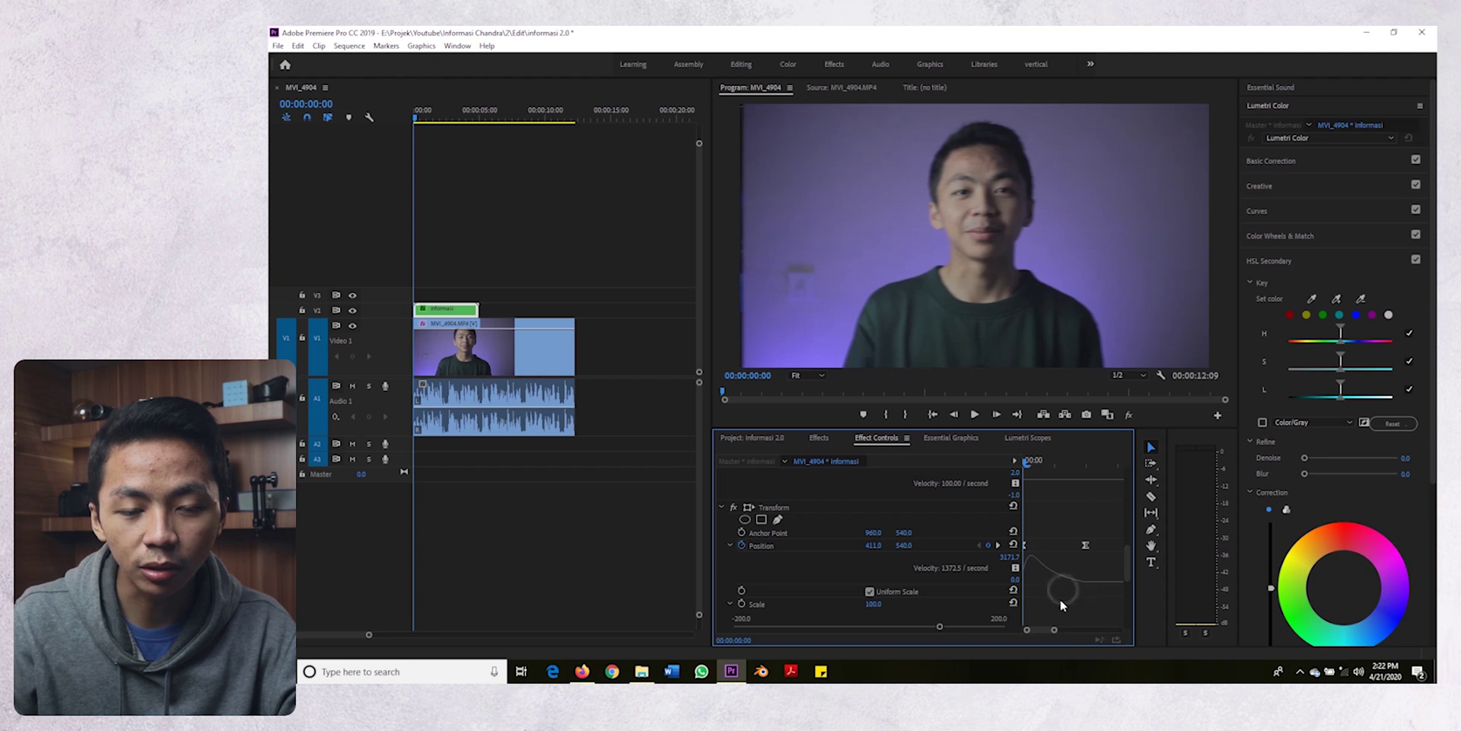
Collapse the informasi clip's Motion and Opacity settings and set its first Transform Position keyframe's horizontal value to 323
click(446, 309)
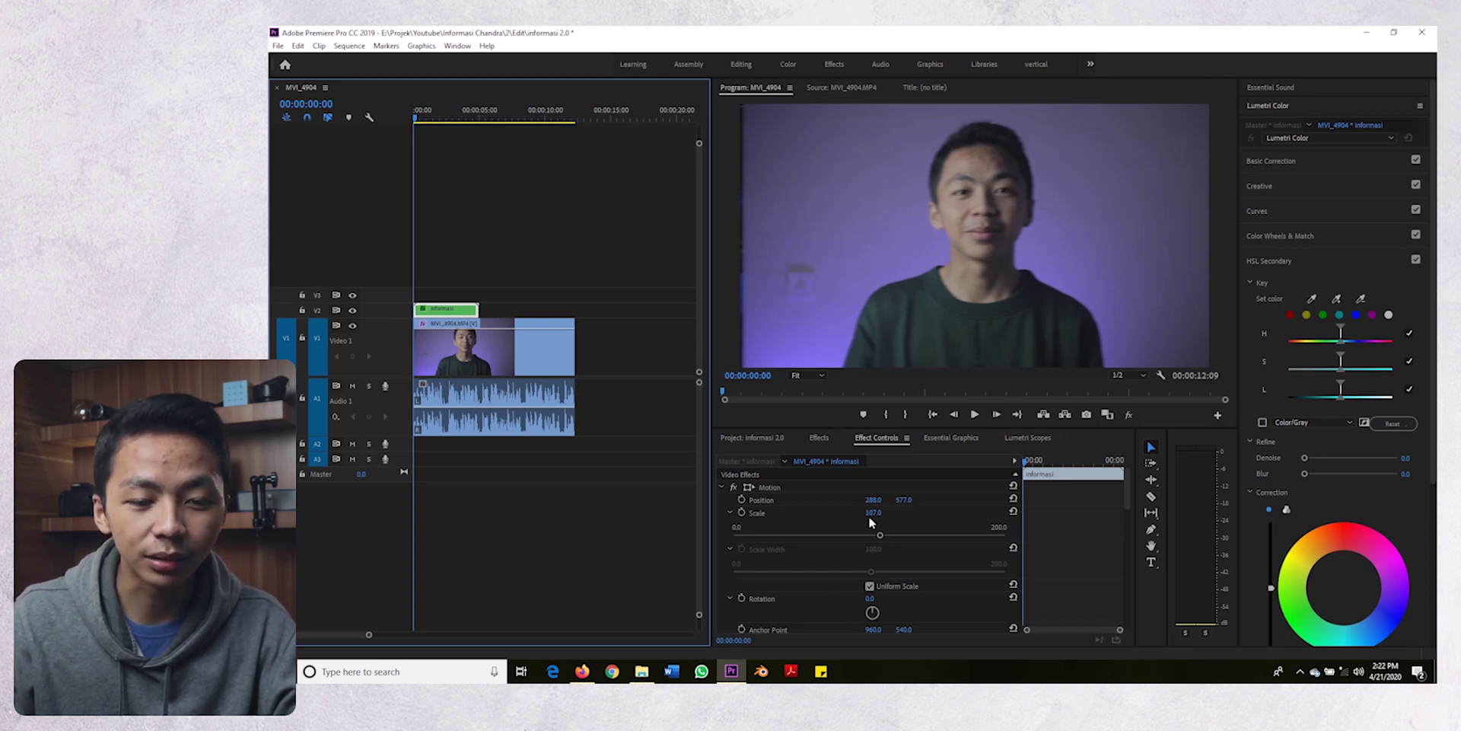
click(732, 515)
click(732, 525)
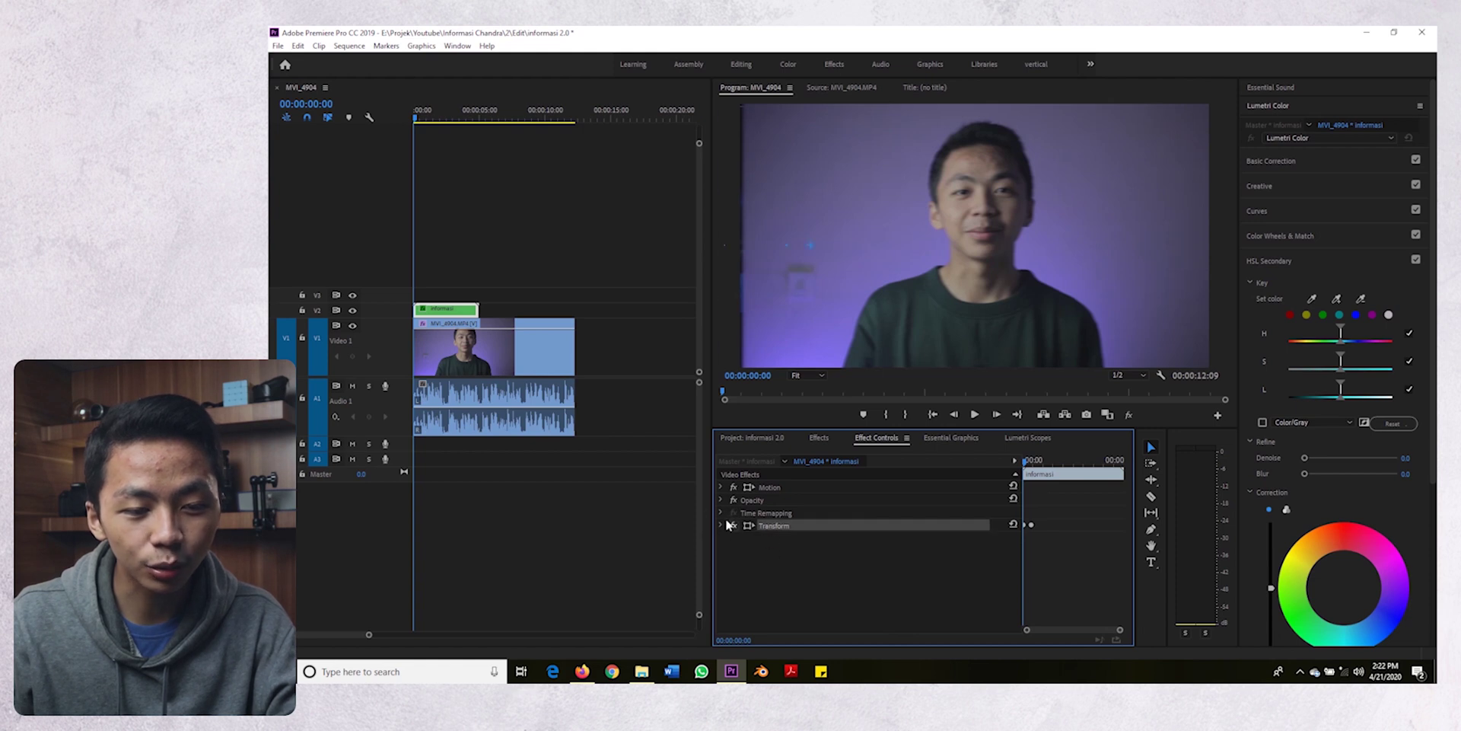
click(729, 526)
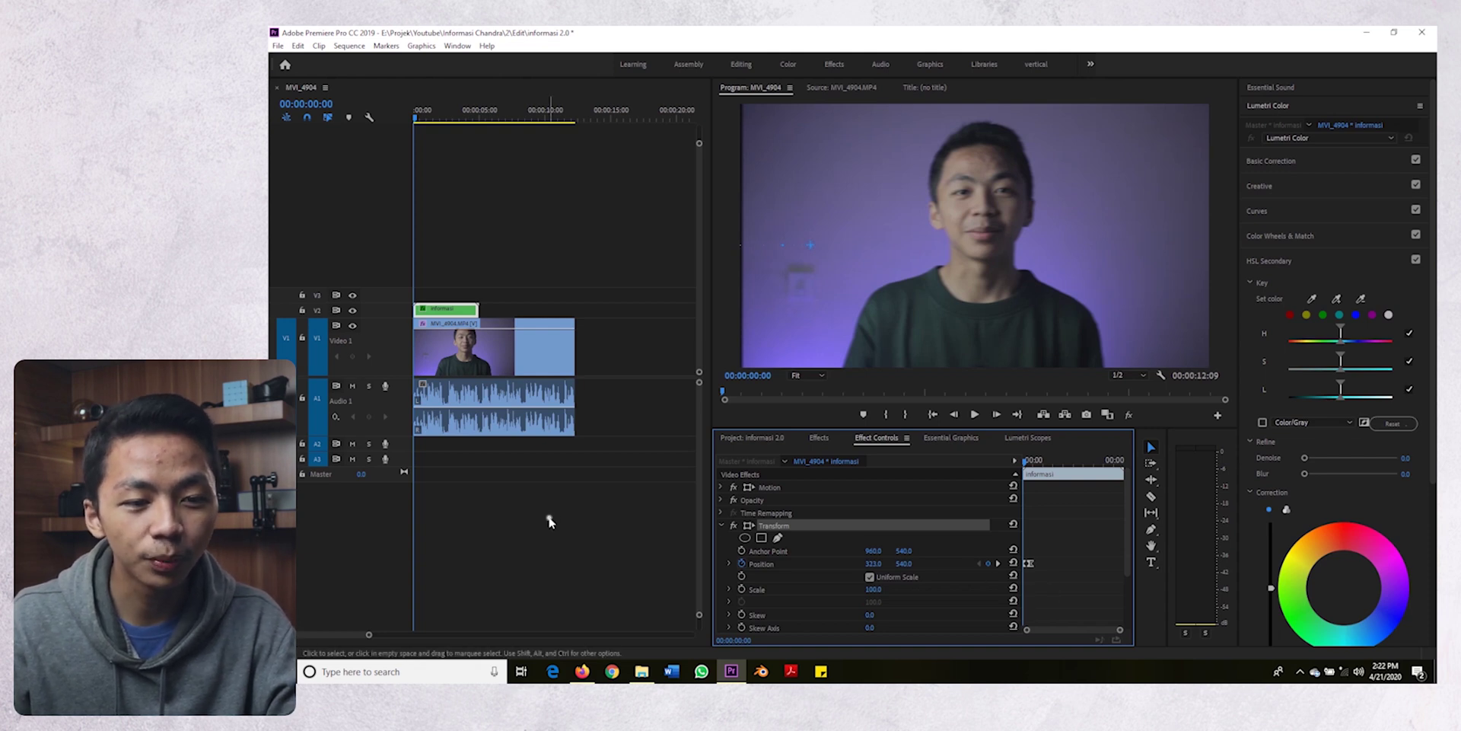
Play back the combined overlay and footage slide animation with Audio 1 muted
click(468, 346)
key(space)
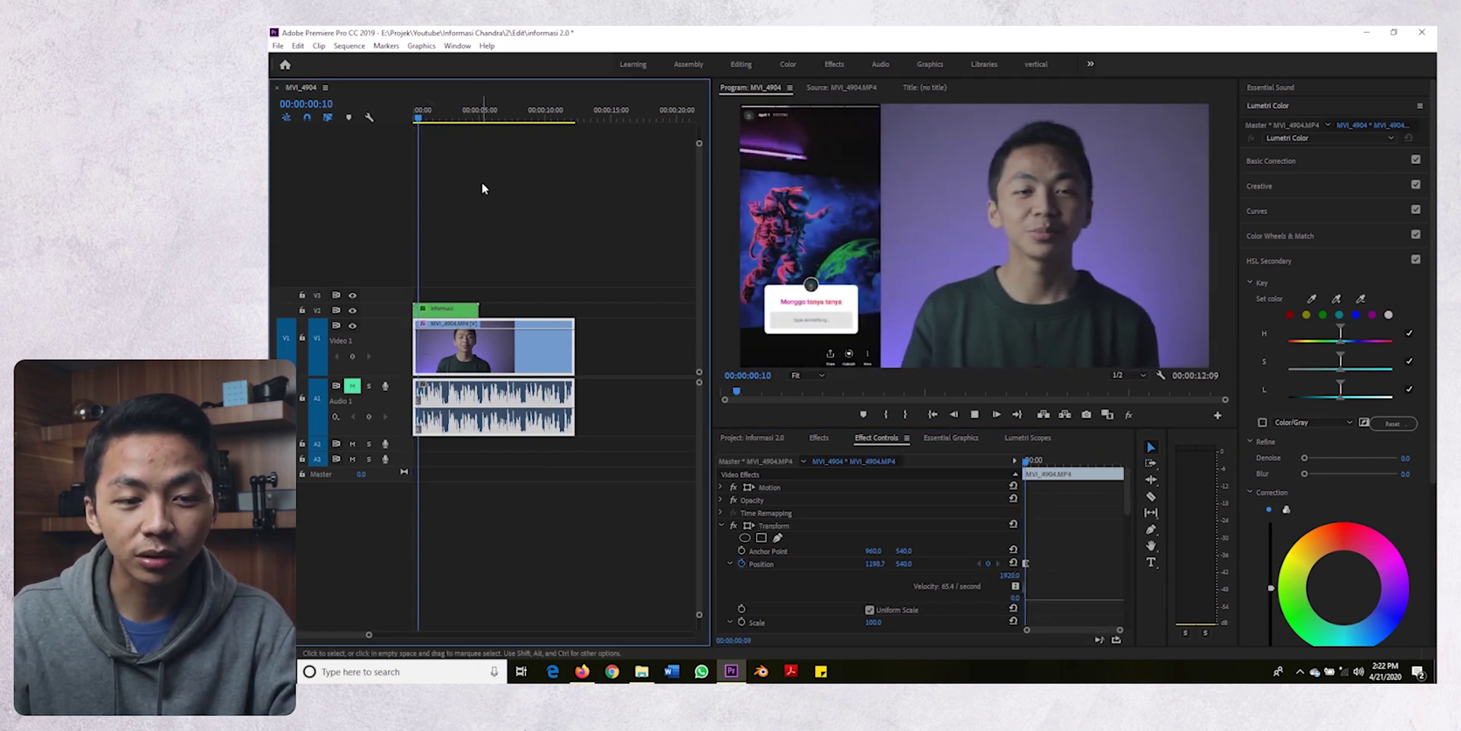
key(space)
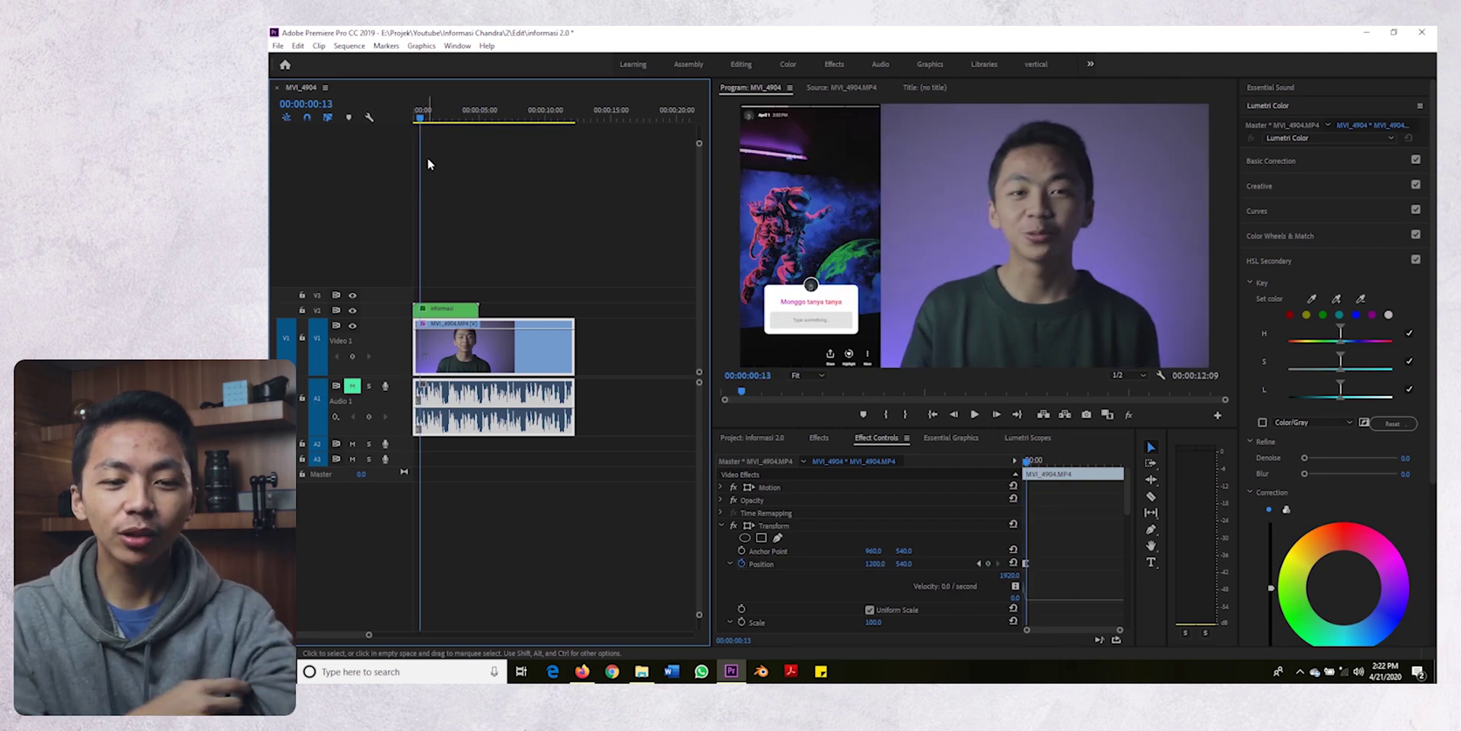
Create a new 1920 x 1080, 25 fps legacy title named Informasi
click(471, 204)
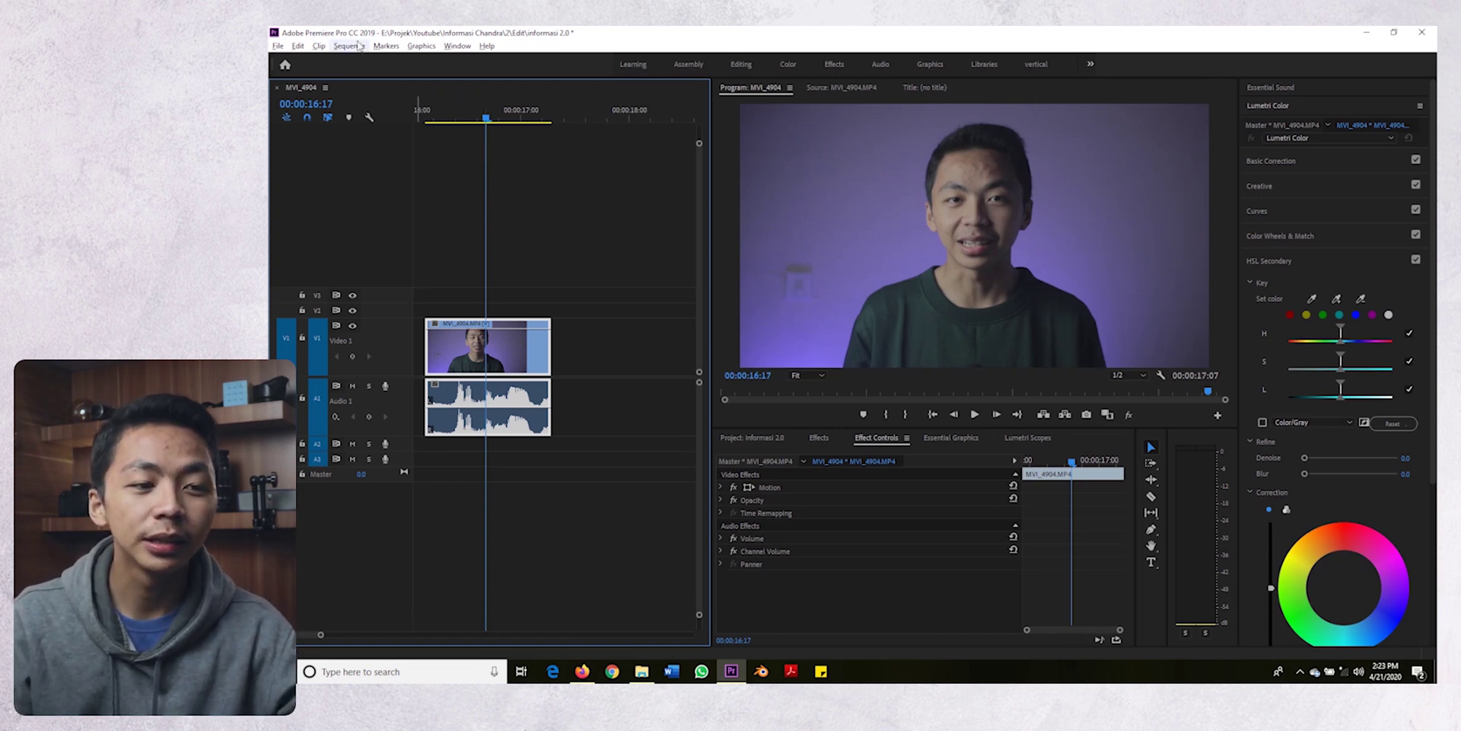
click(277, 47)
mouse_move(366, 58)
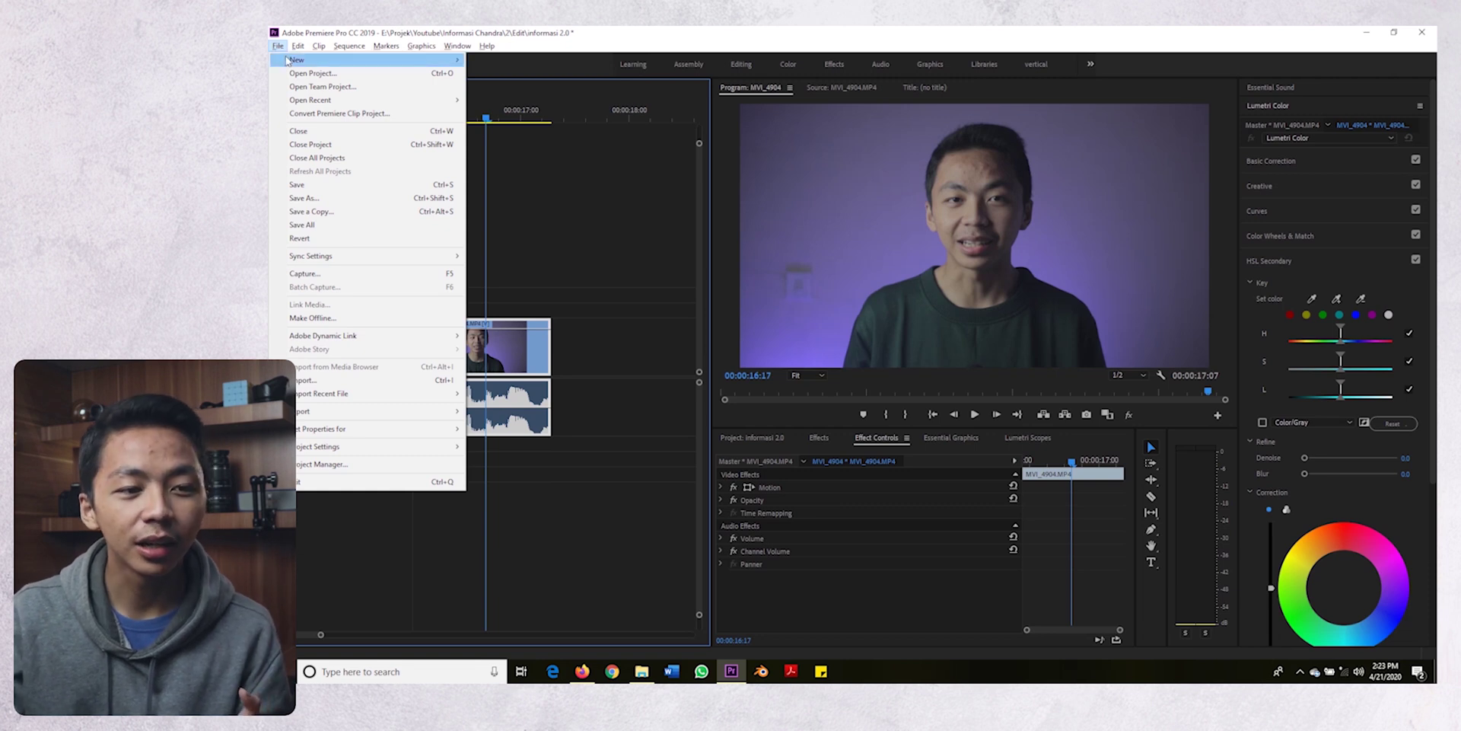
mouse_move(305, 60)
click(550, 194)
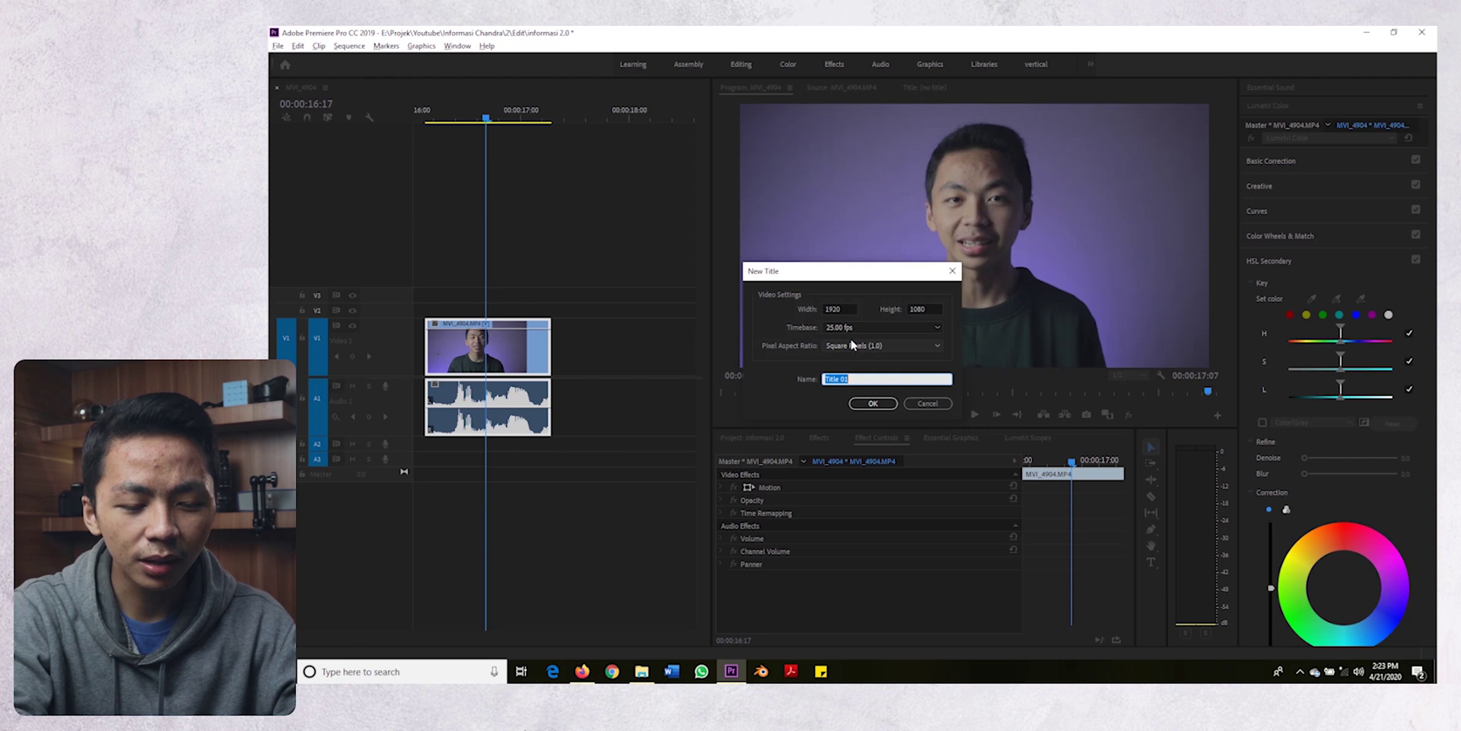
key(BackSpace)
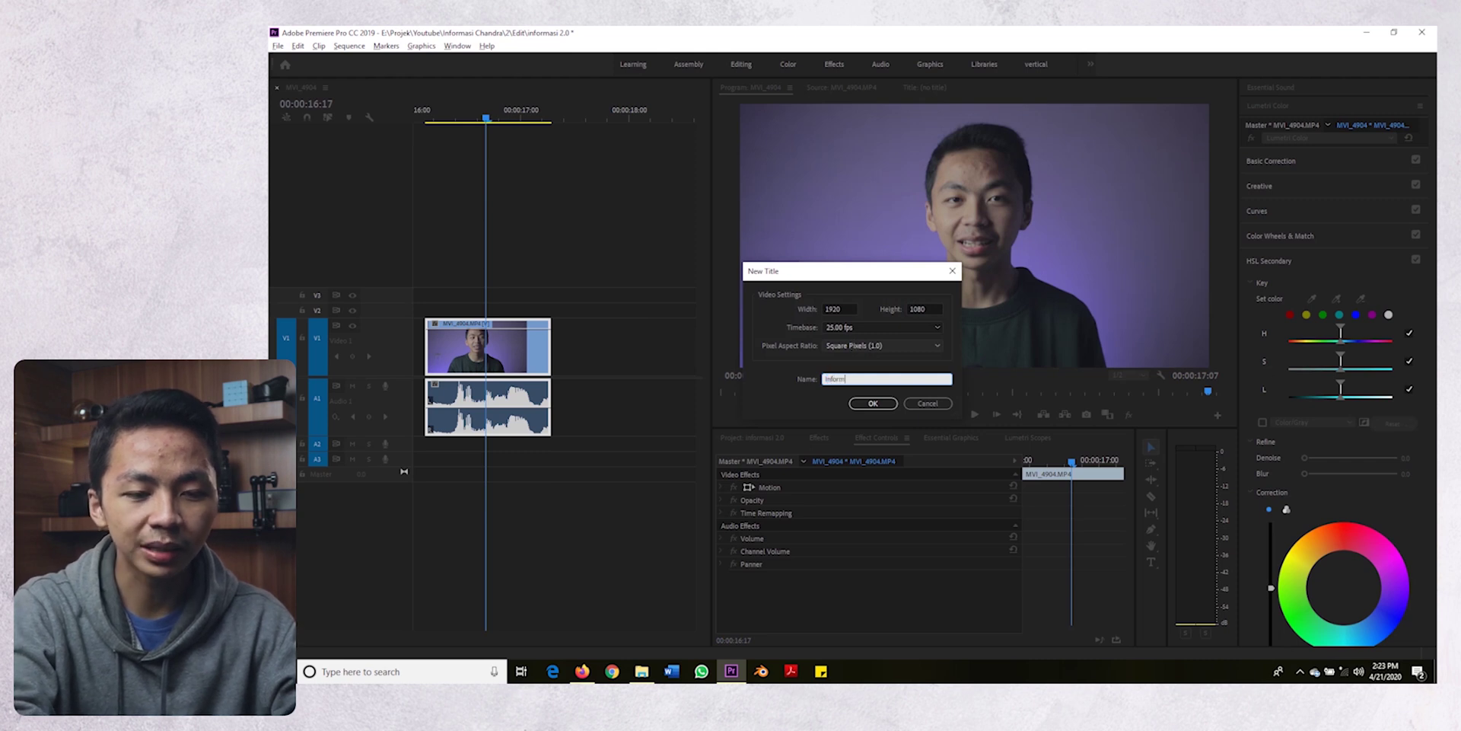
text(Informasi)
key(Return)
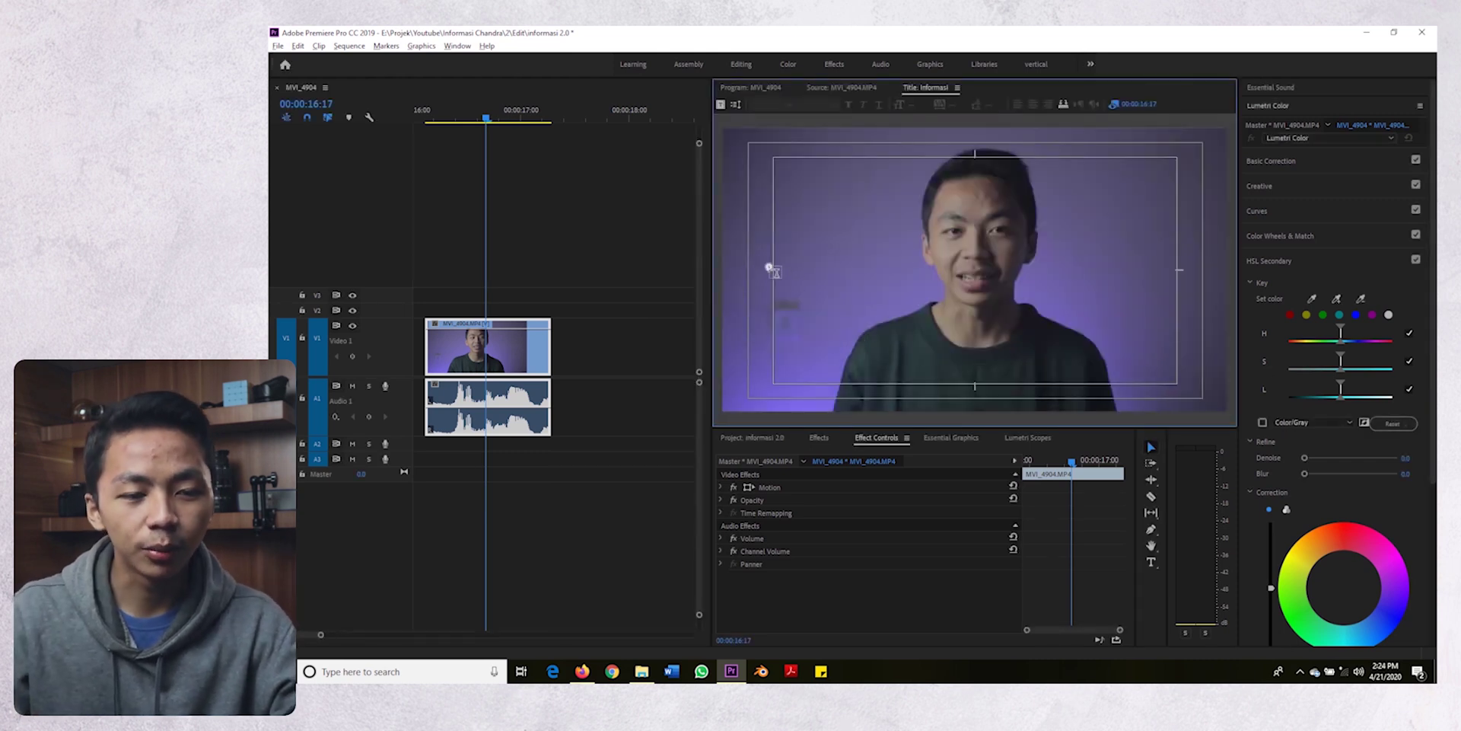
Enter the text Informasi near the title frame's left safe margin and set its font to Uni Sans Heavy CAPS
text(Informasi)
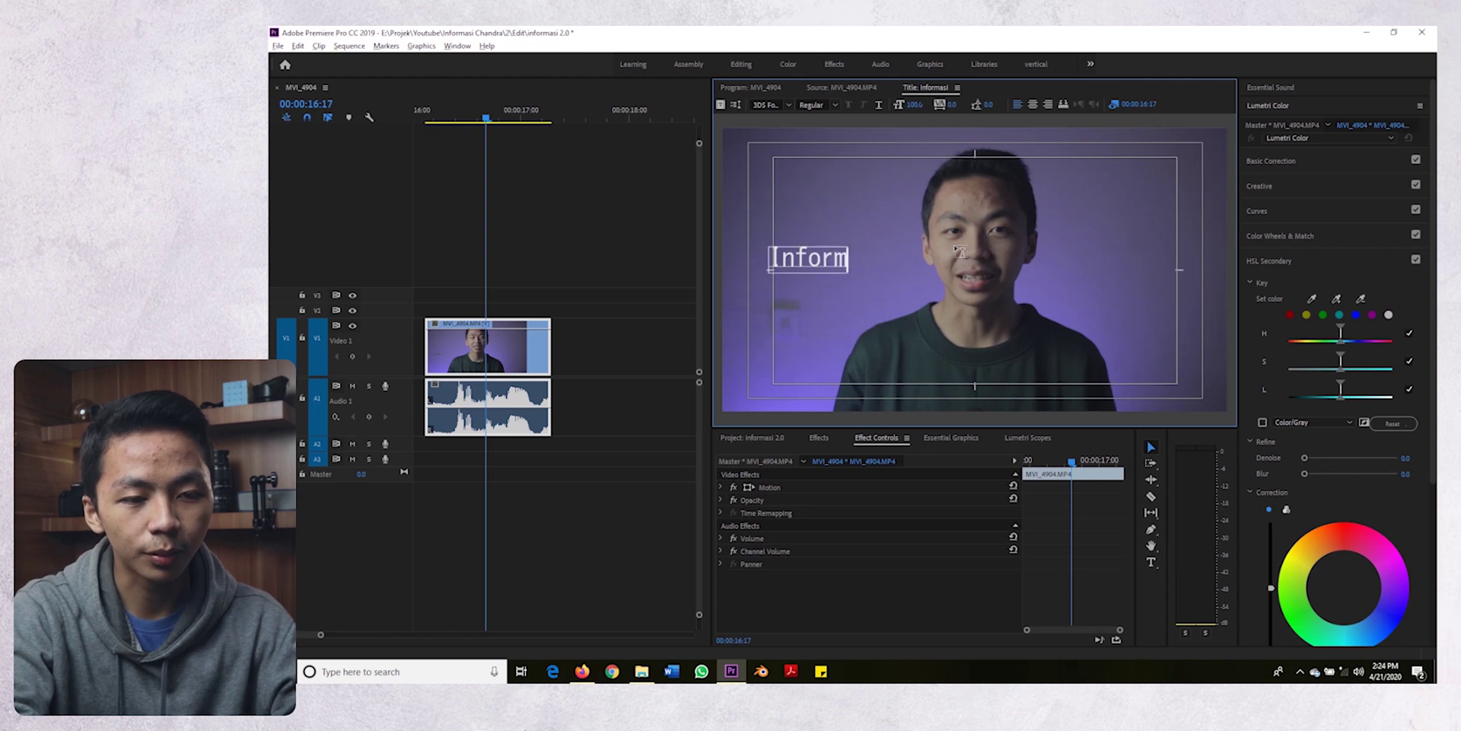
click(765, 104)
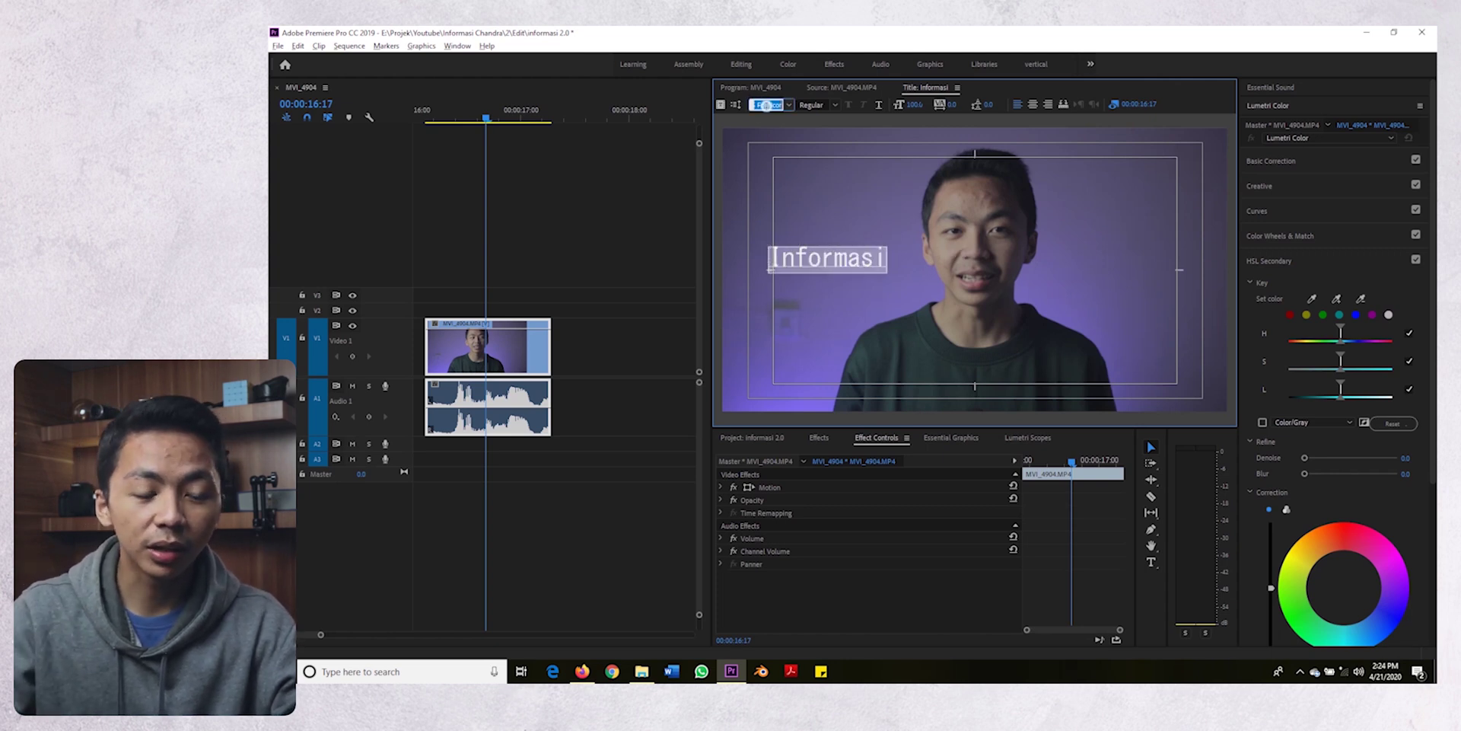
text(Uni Sans)
key(Return)
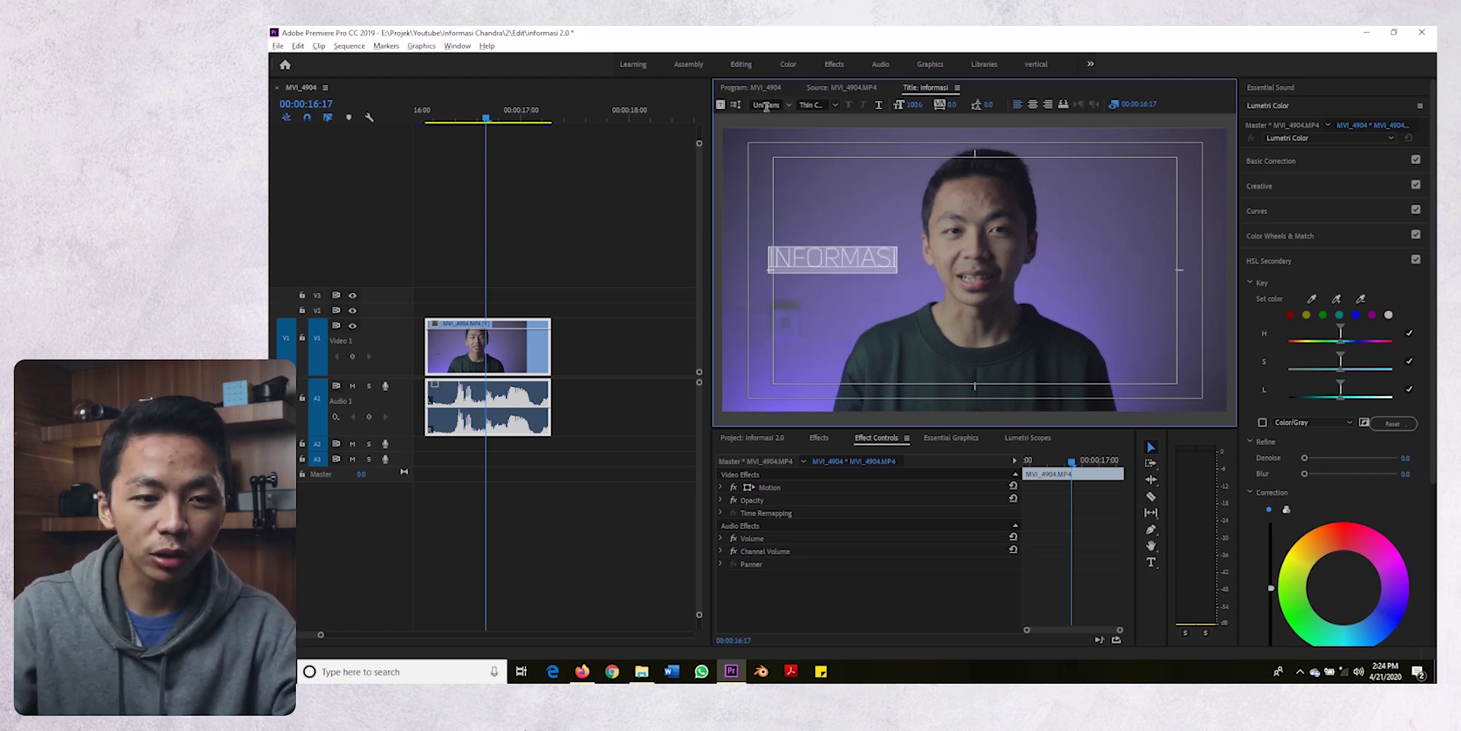
click(818, 105)
text(Heavy CAPS)
key(Return)
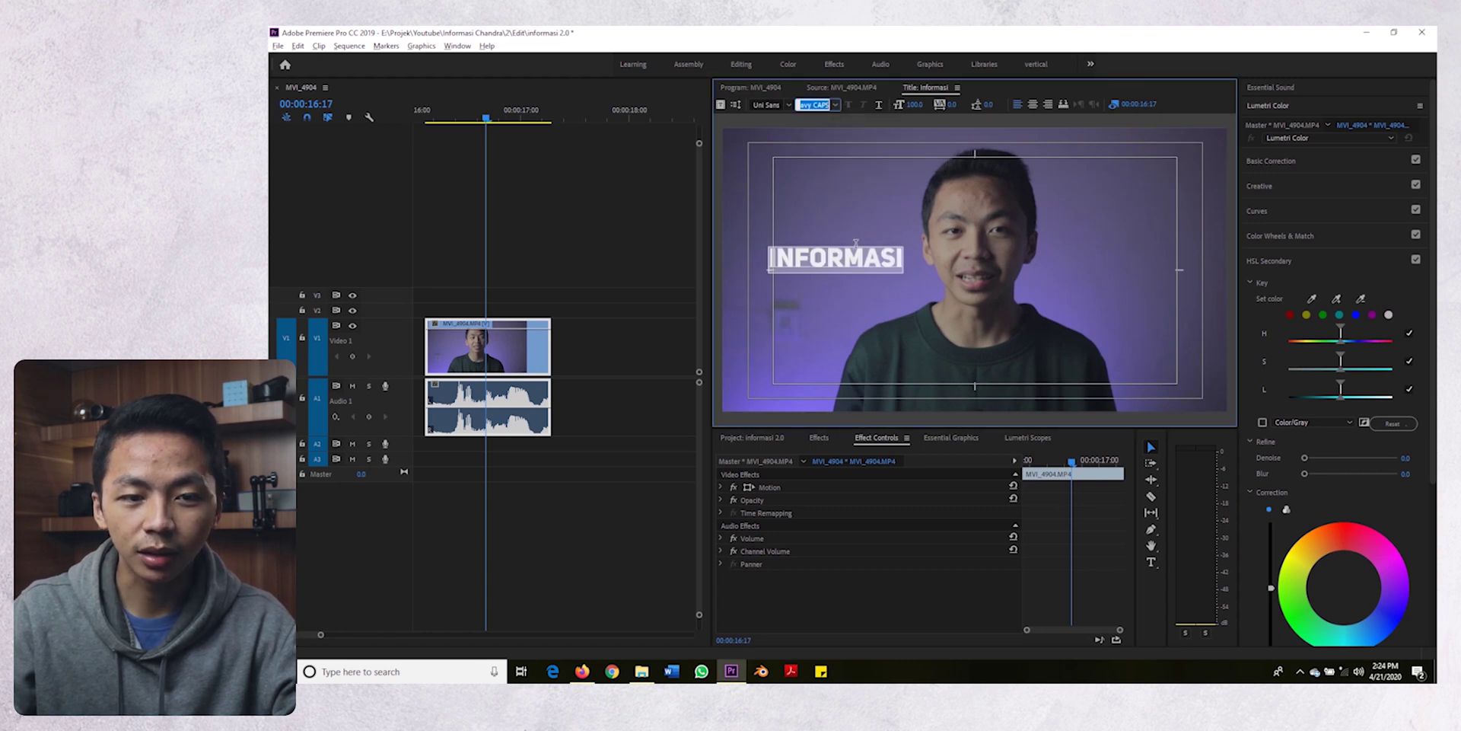
Set the title text's font size to 150 and move it left of the speaker, at about X 394.7, Y 600.5
drag(915, 105, 981, 104)
drag(913, 272, 865, 273)
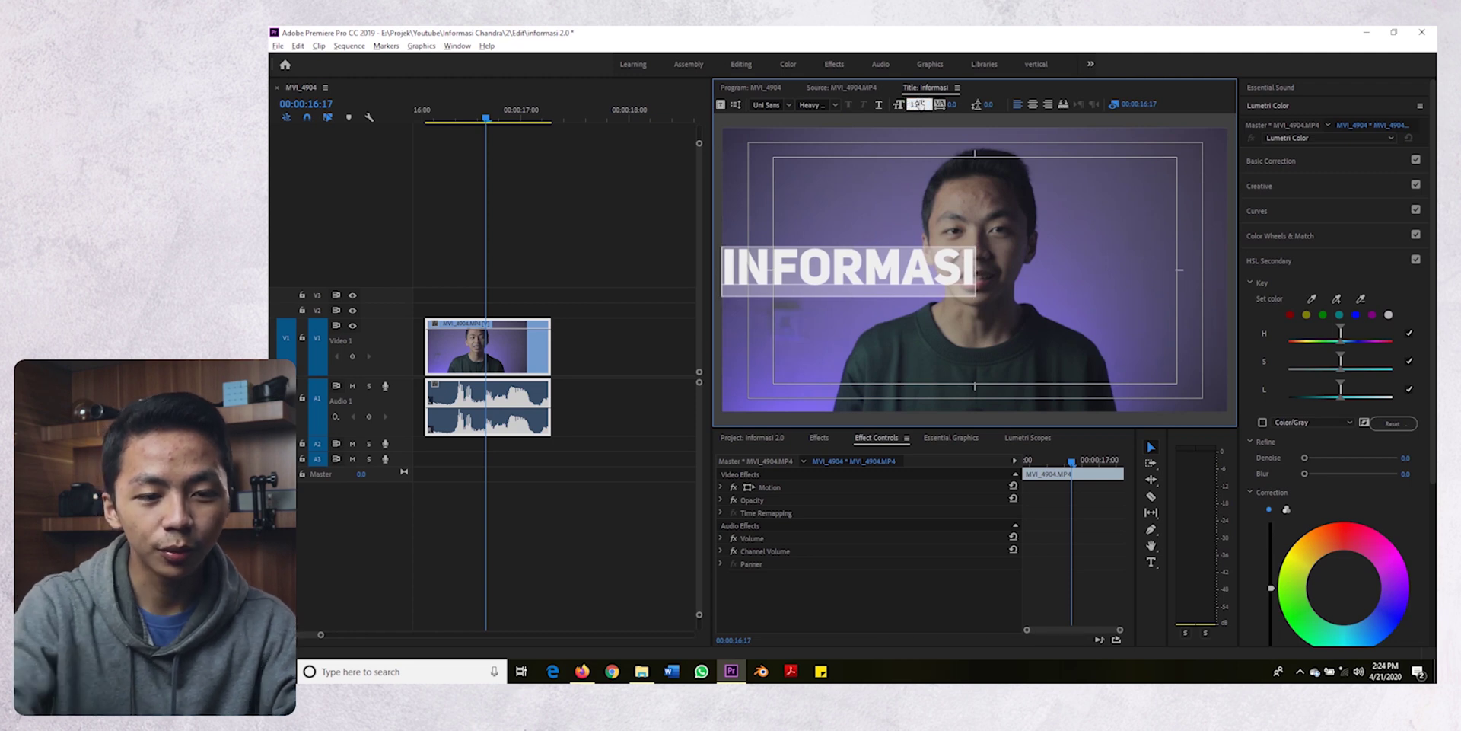
drag(930, 104, 920, 105)
drag(878, 265, 881, 283)
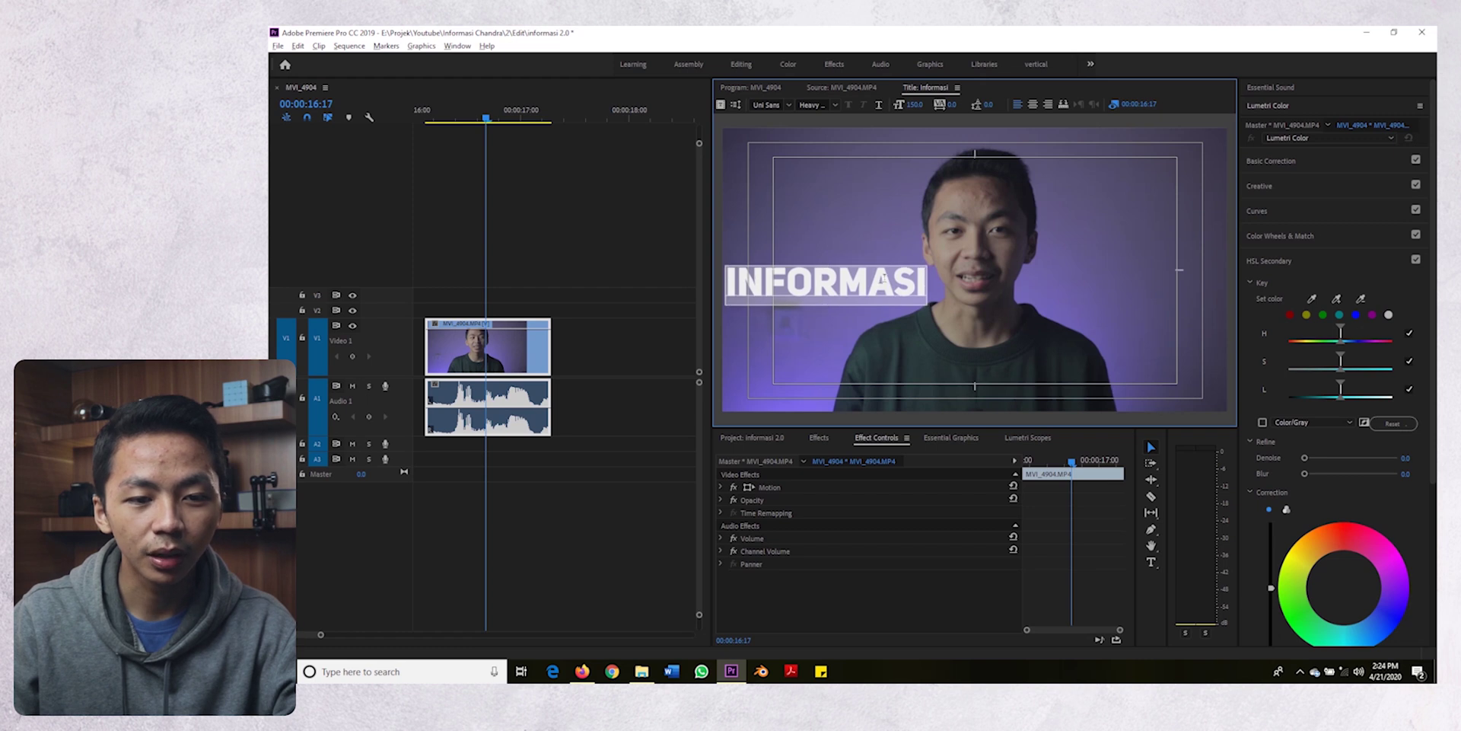
Set the title text's fill colour to pure white (FFFFFF) in the Legacy Title Properties
scroll(1317, 377, down, 5)
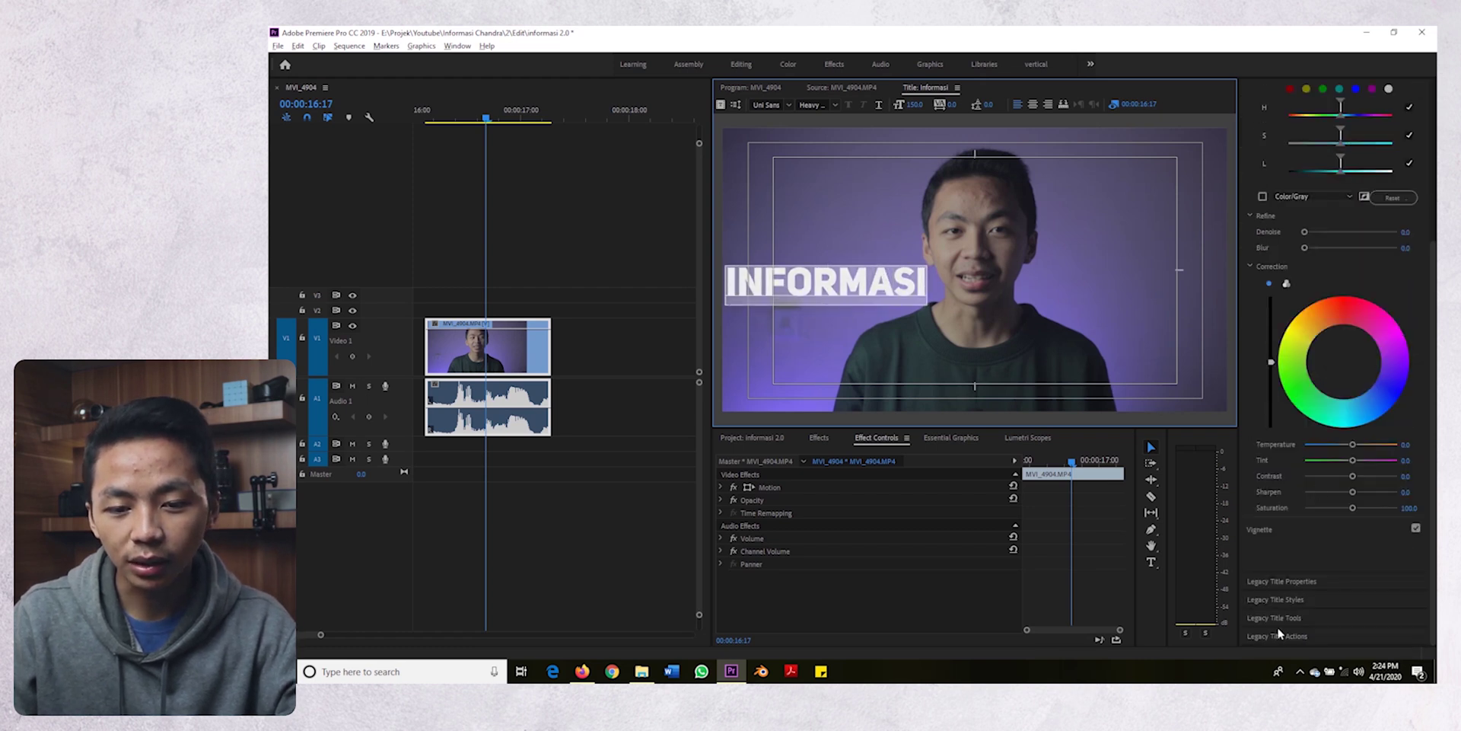
click(1297, 583)
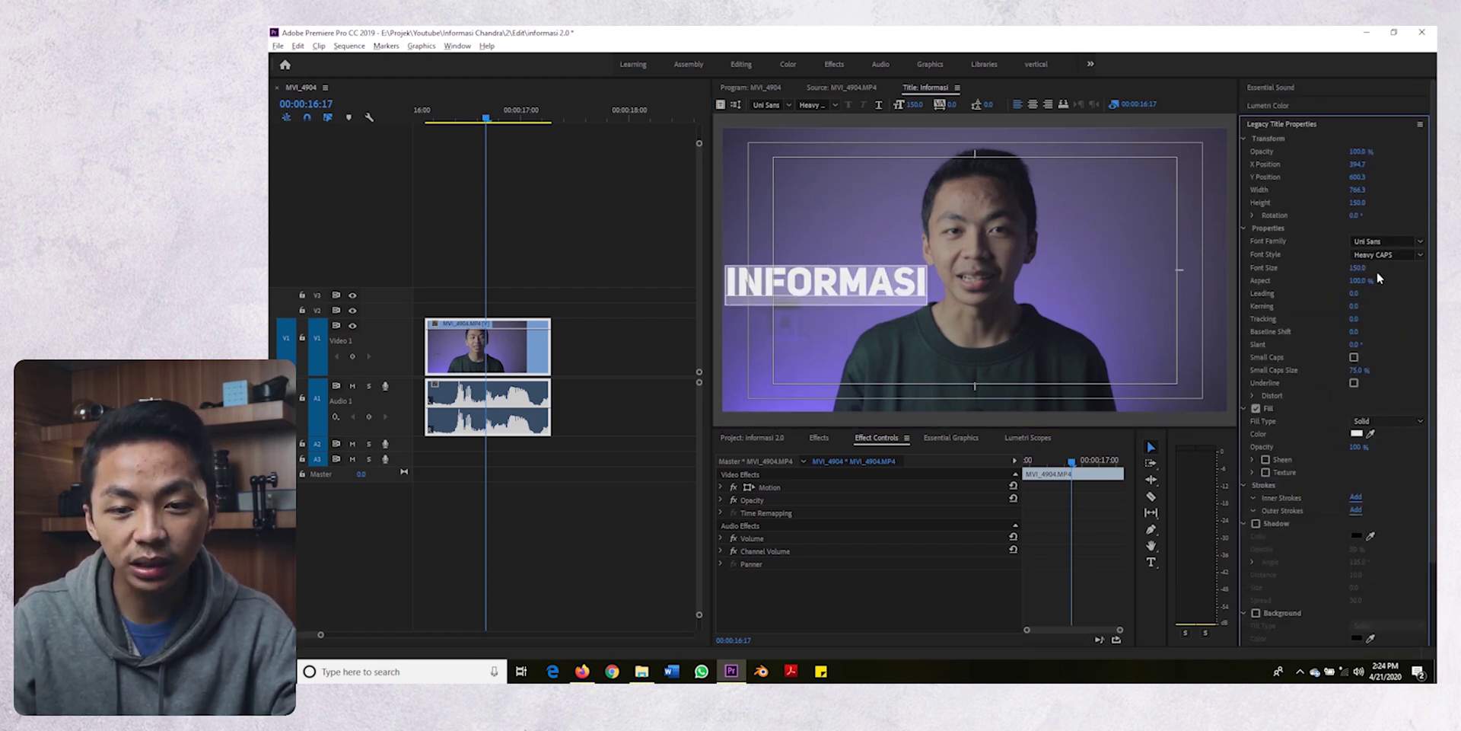
click(1357, 434)
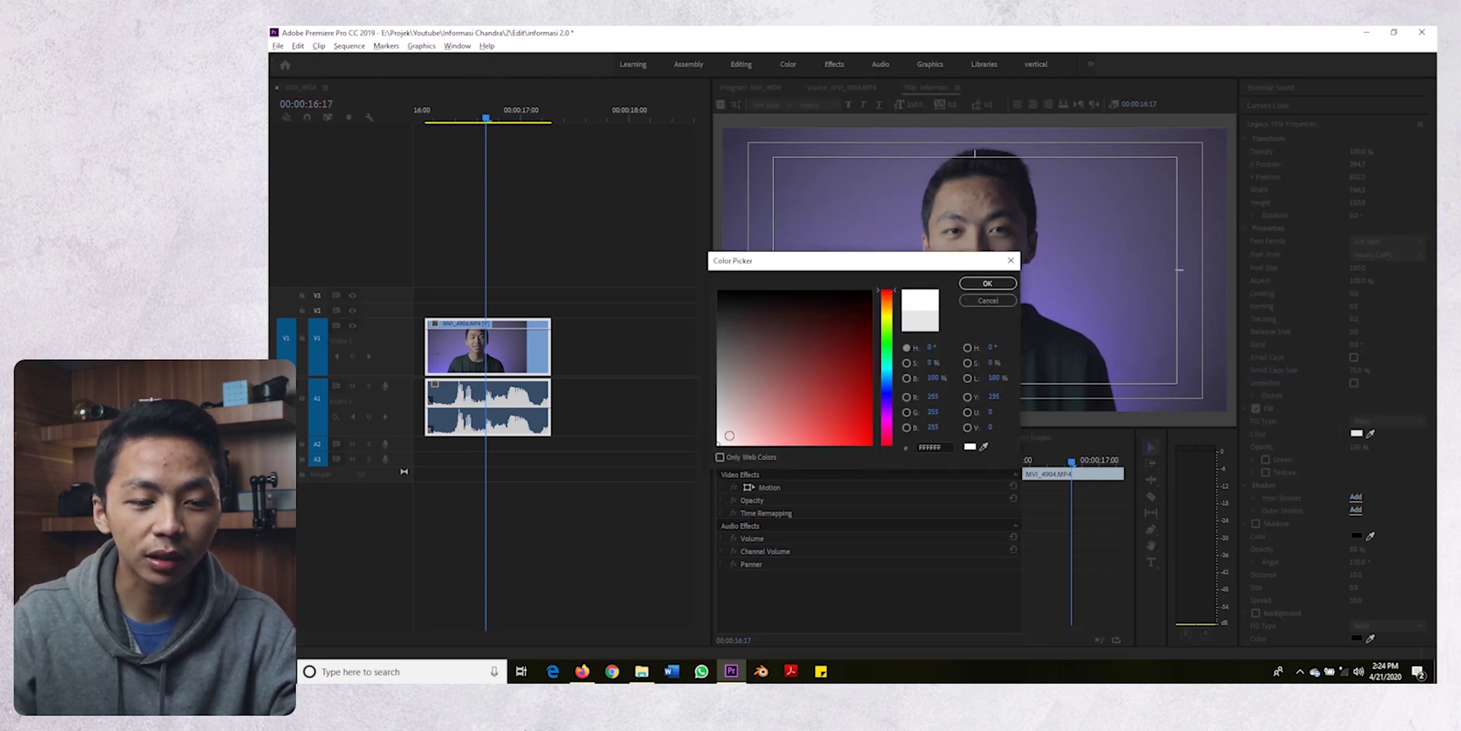
click(987, 283)
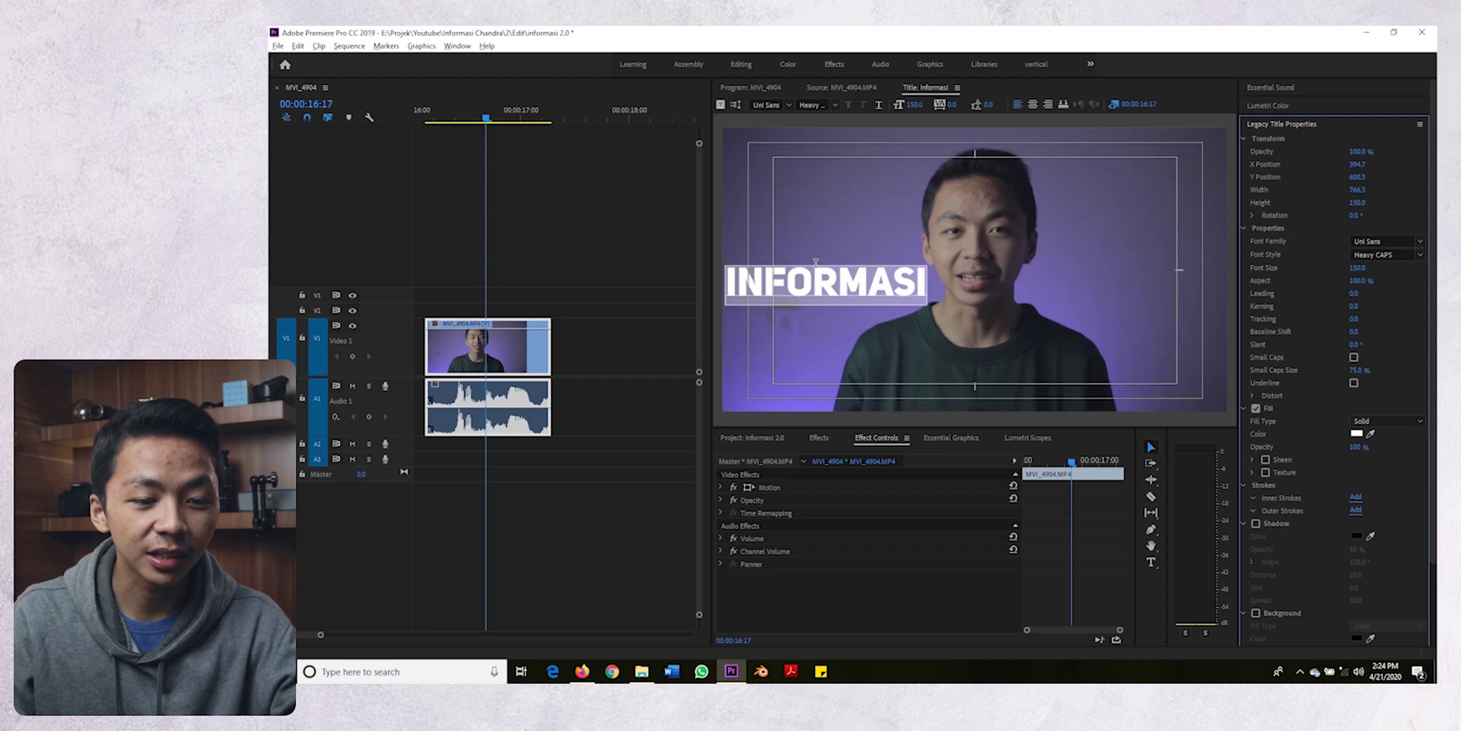
Place the Informasi title on V2 above the footage clip and cut off the part extending past the clip's end
click(769, 440)
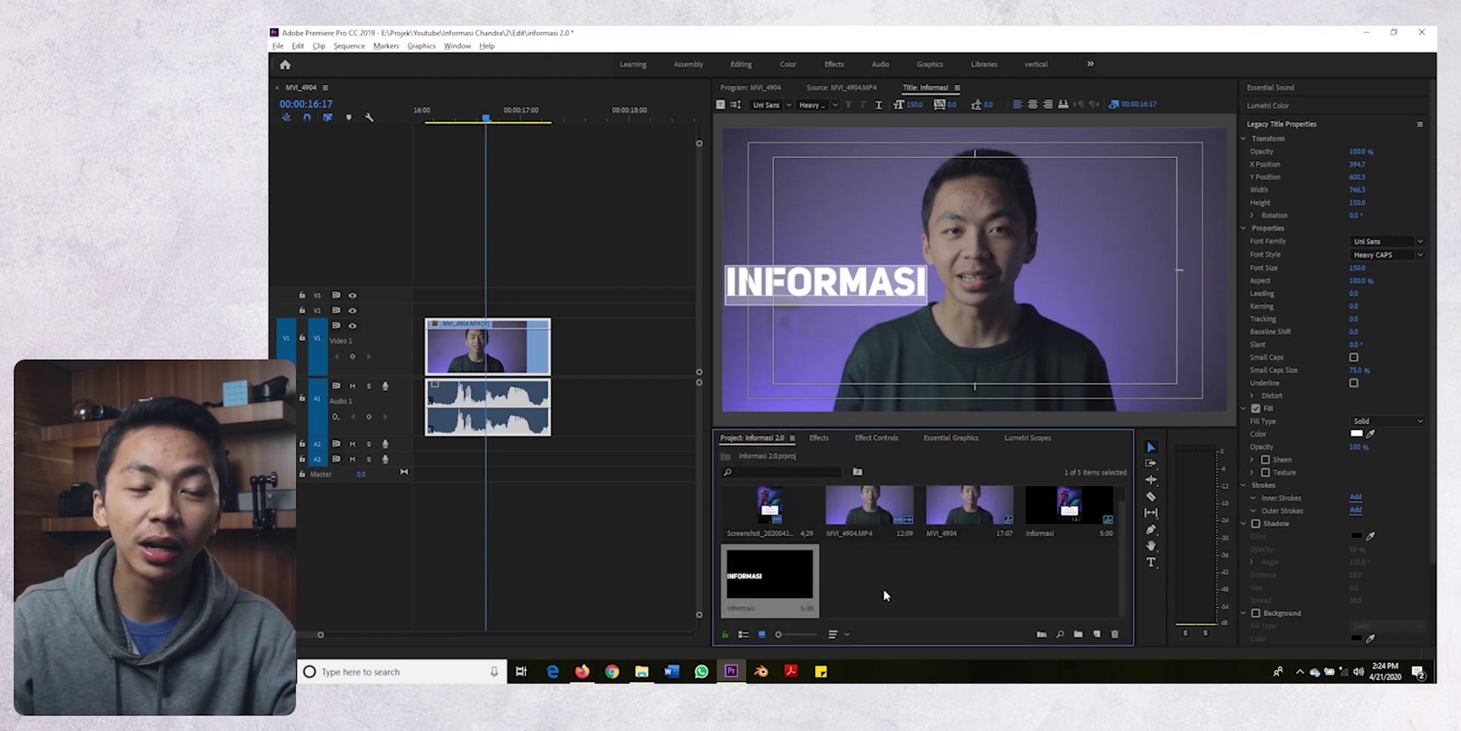
drag(779, 577, 437, 313)
key(c)
click(553, 308)
key(v)
click(578, 311)
key(Delete)
Move the playhead to the title clip's start at 00:00:16:03 and apply the Transform effect to the title
click(468, 115)
click(455, 118)
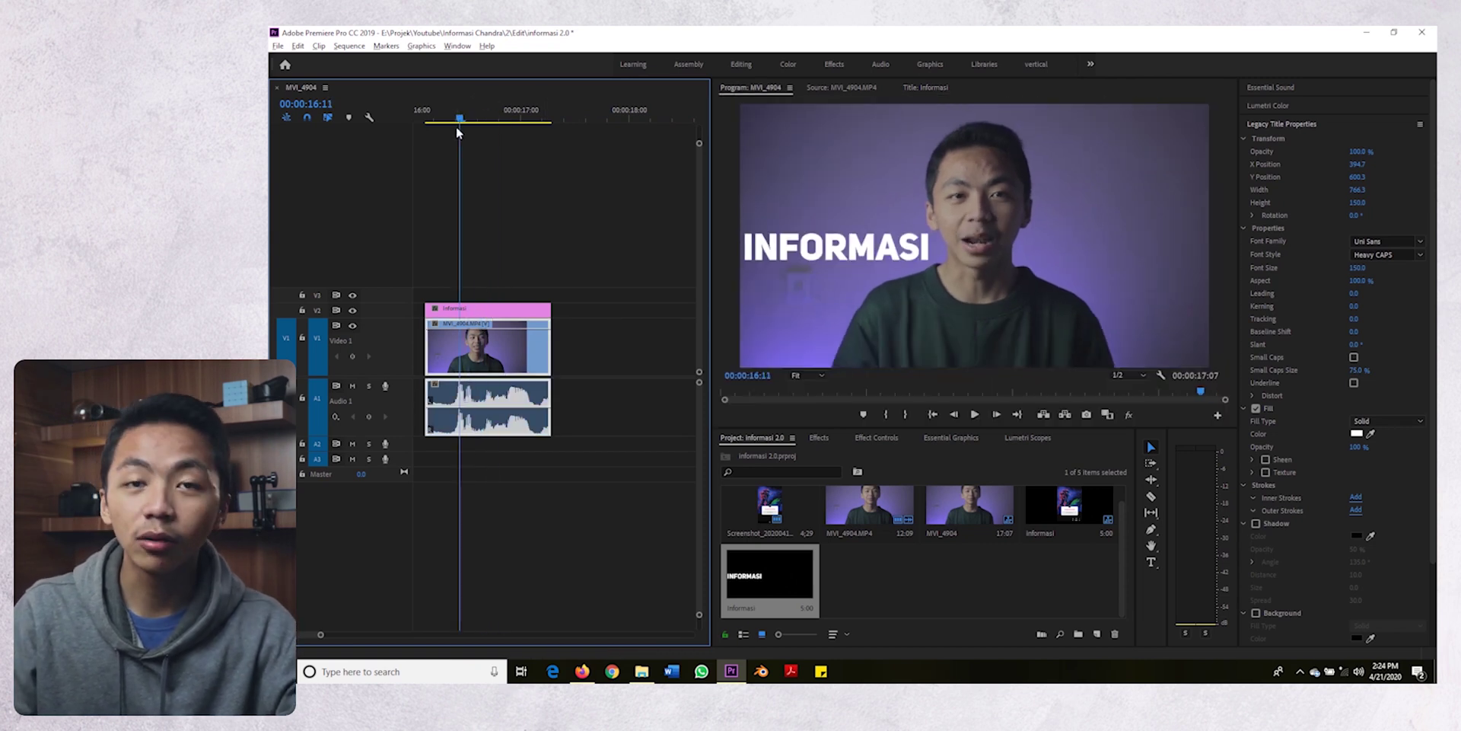
key(Up)
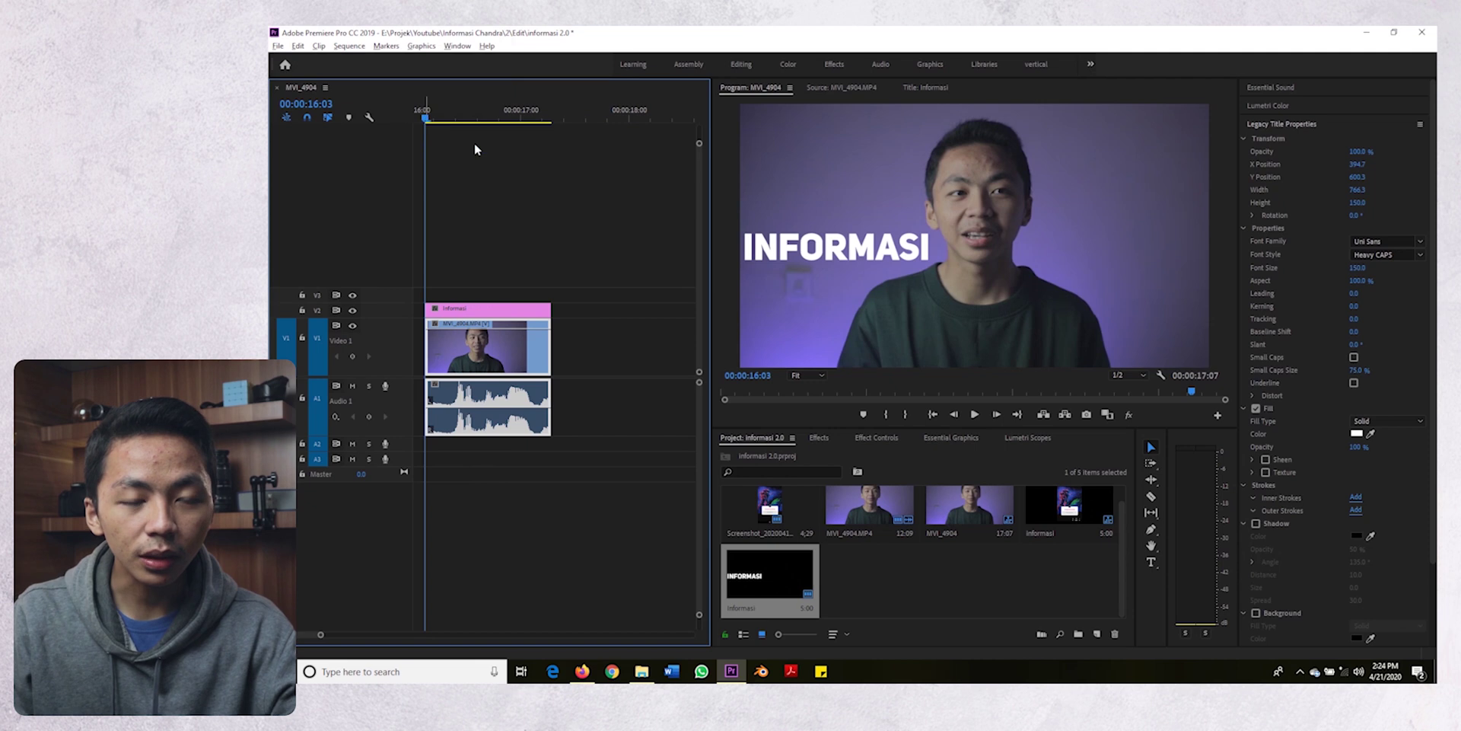
drag(508, 166, 495, 343)
click(825, 437)
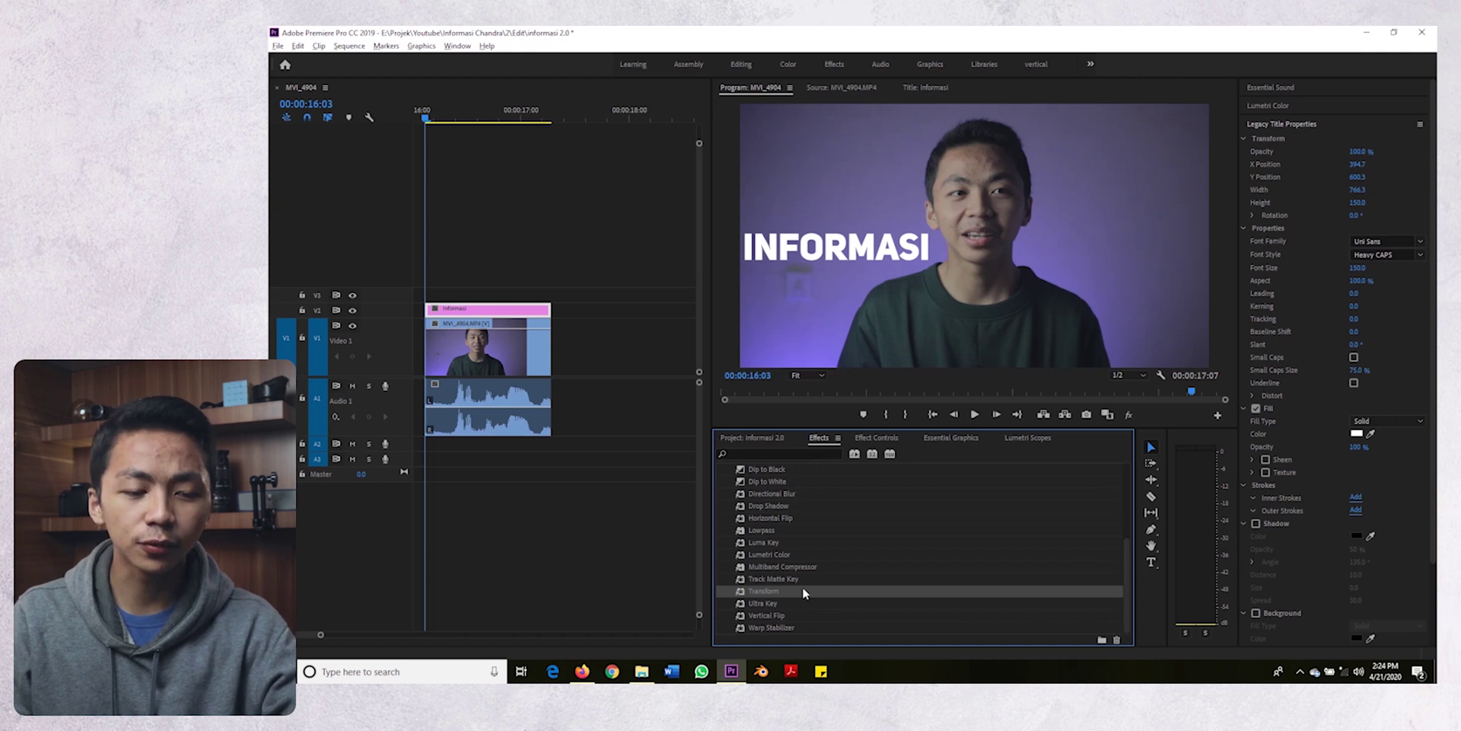
drag(802, 592, 489, 315)
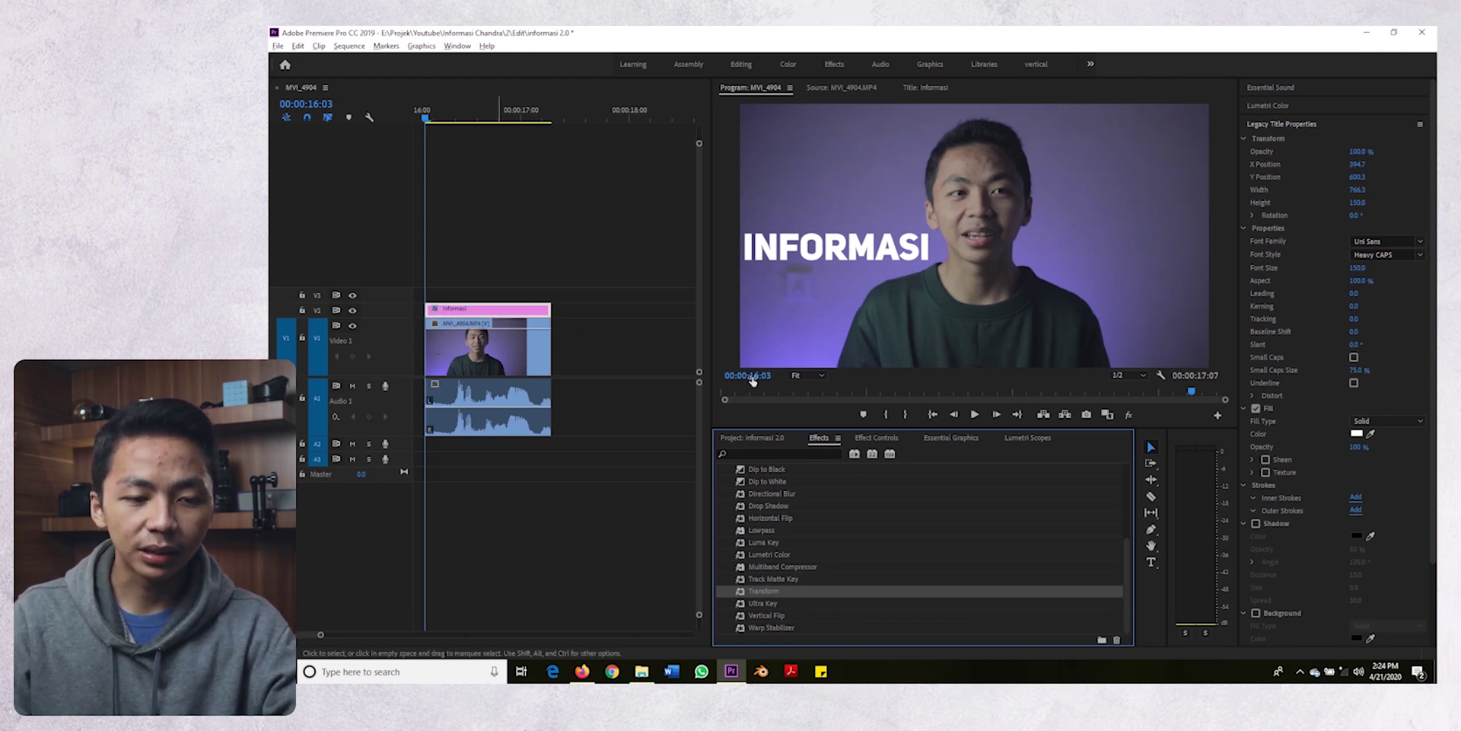
Add Transform Position keyframes at 00:00:16:03 and 00:00:16:08 and set the first one's horizontal value to 1844
click(876, 438)
scroll(818, 578, down, 1)
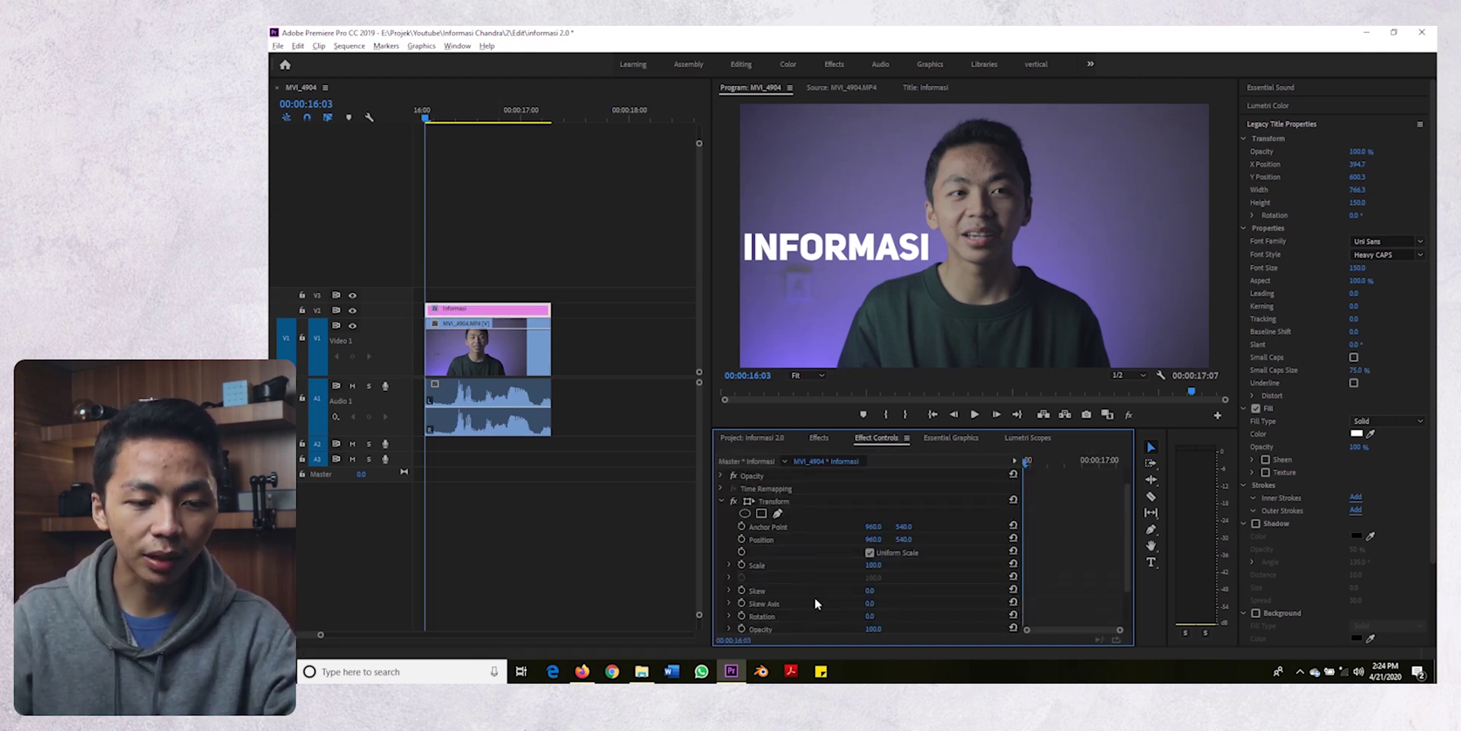
click(741, 539)
key(shift+Right)
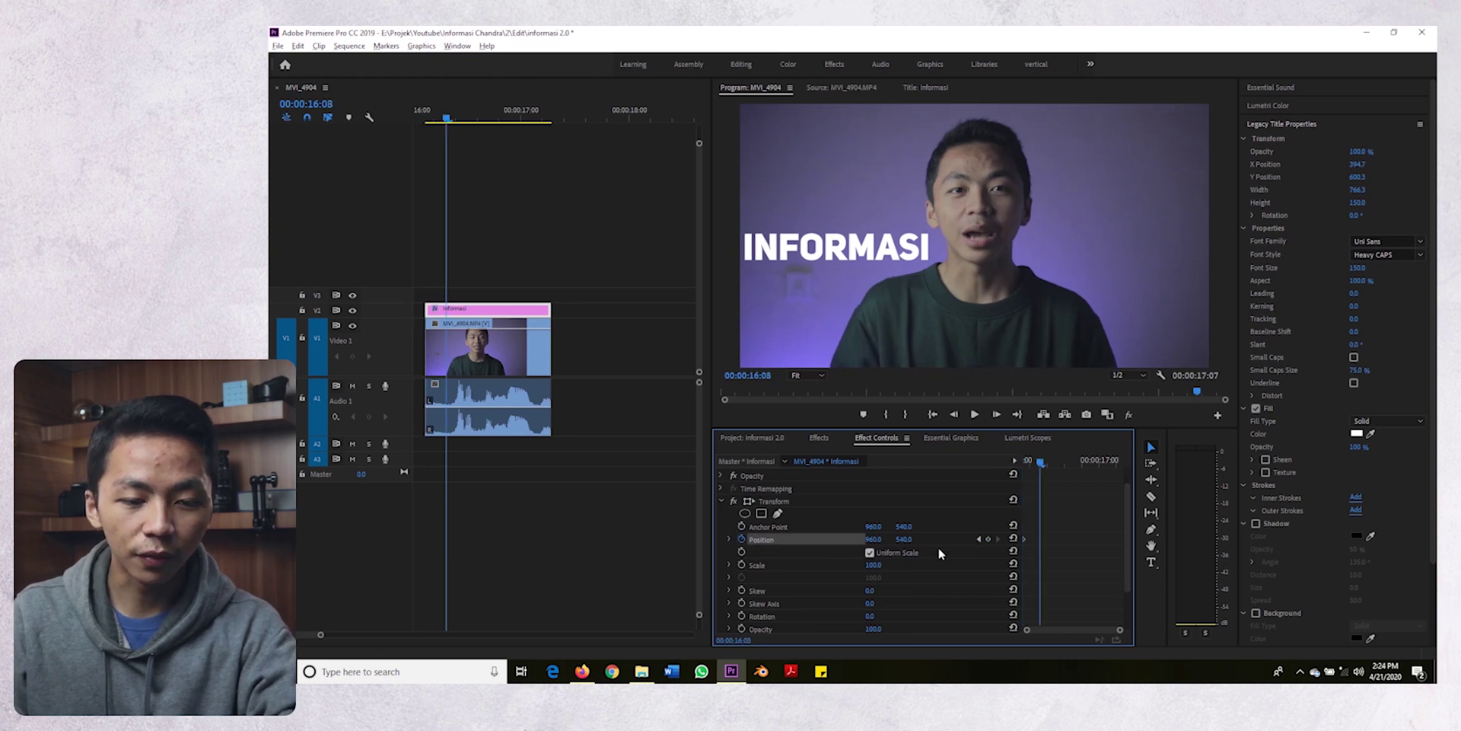
click(990, 538)
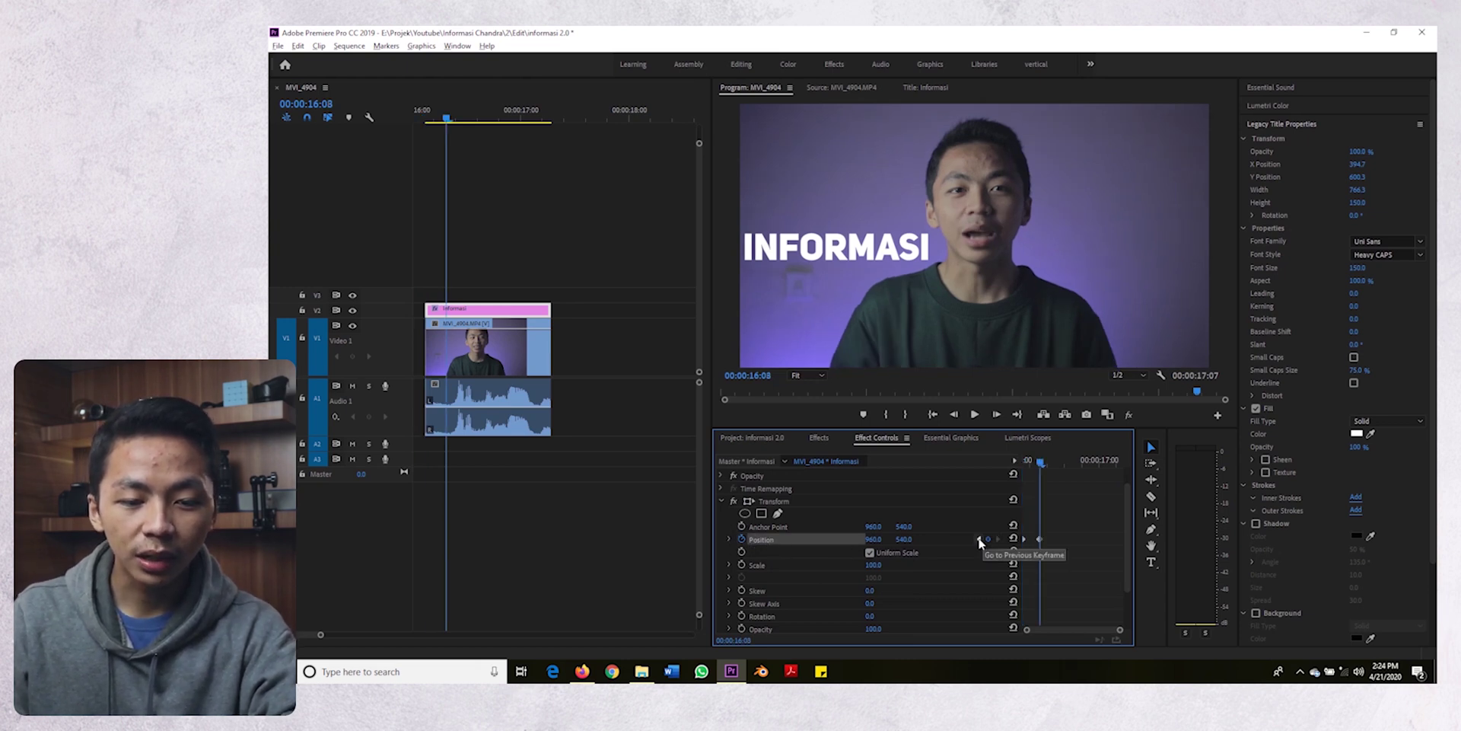
click(980, 539)
drag(873, 539, 1457, 539)
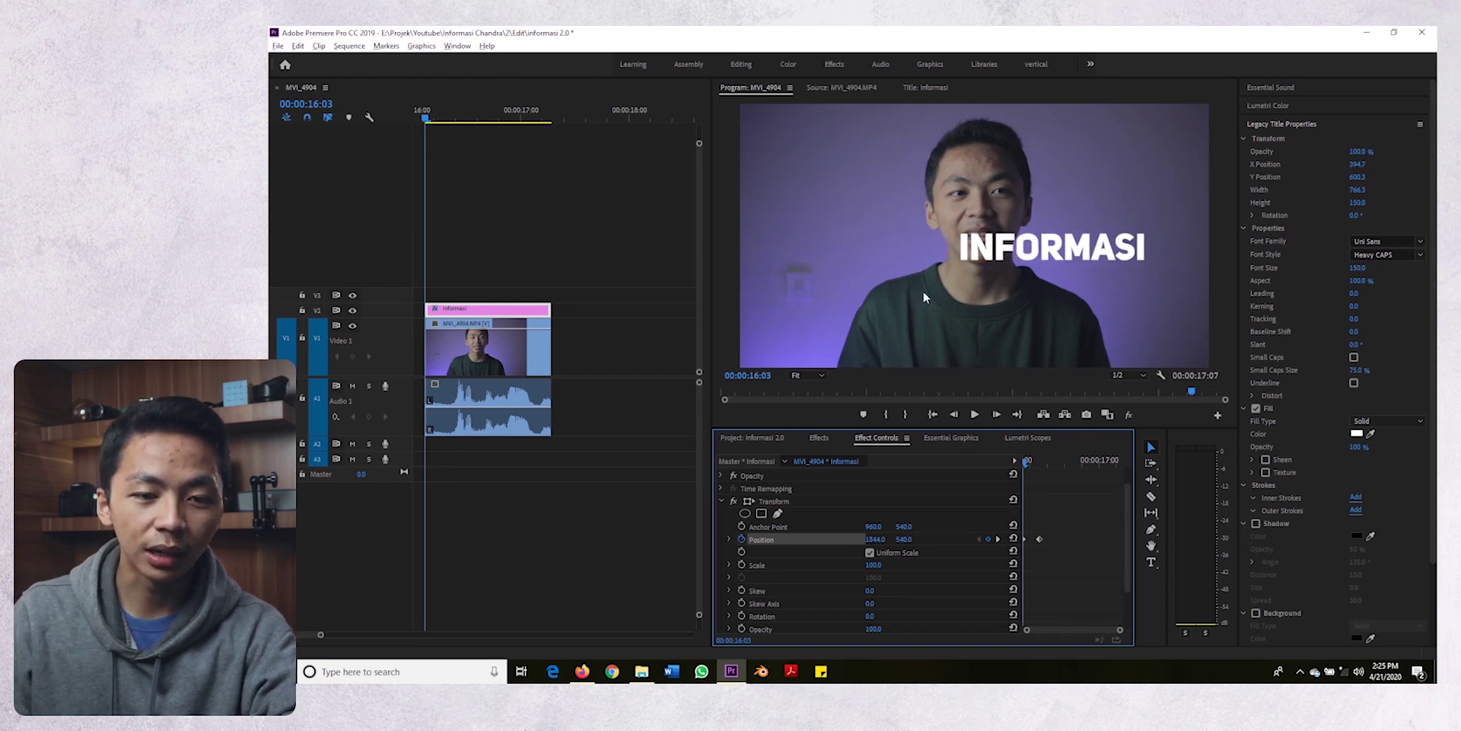
Apply Ease In temporal interpolation to the title's Transform Position keyframes
right_click(1040, 538)
mouse_move(1088, 521)
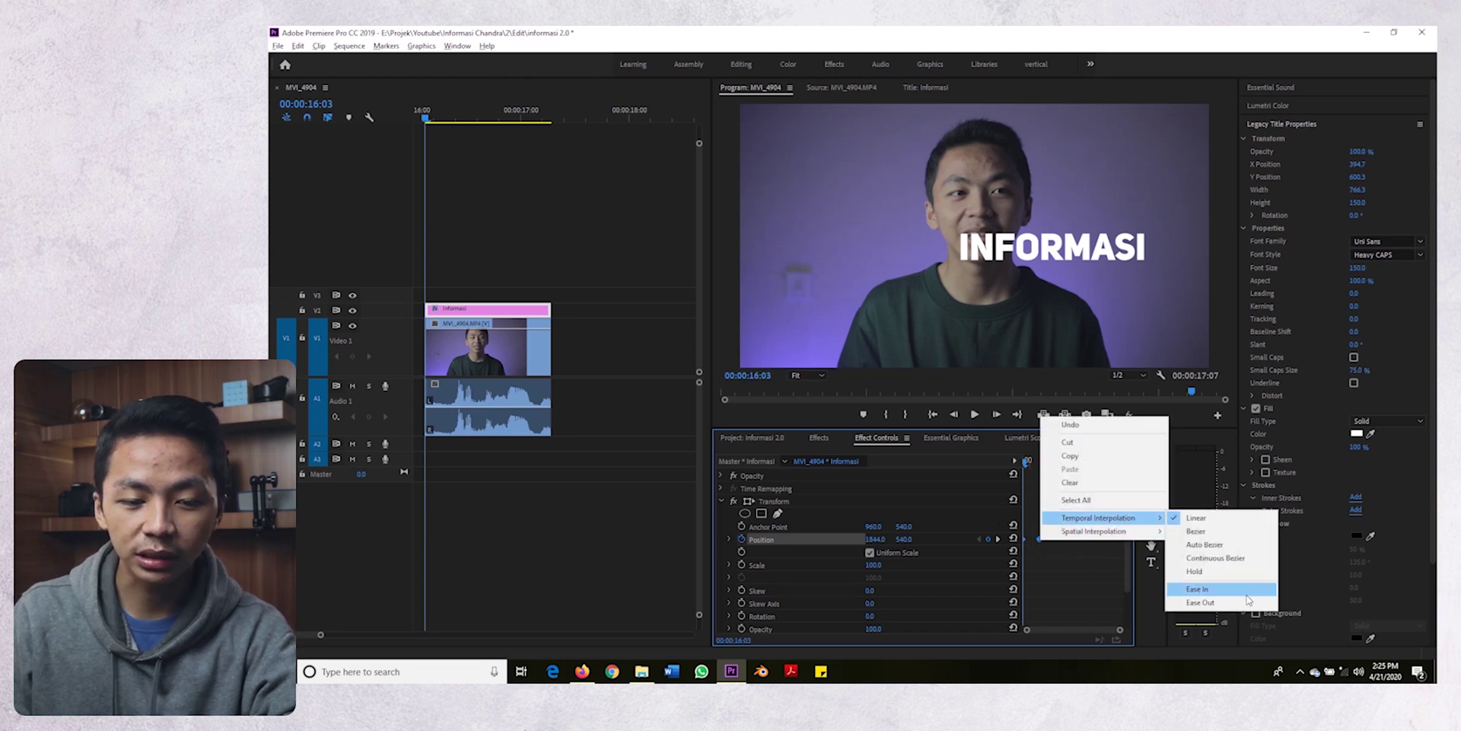
click(1197, 589)
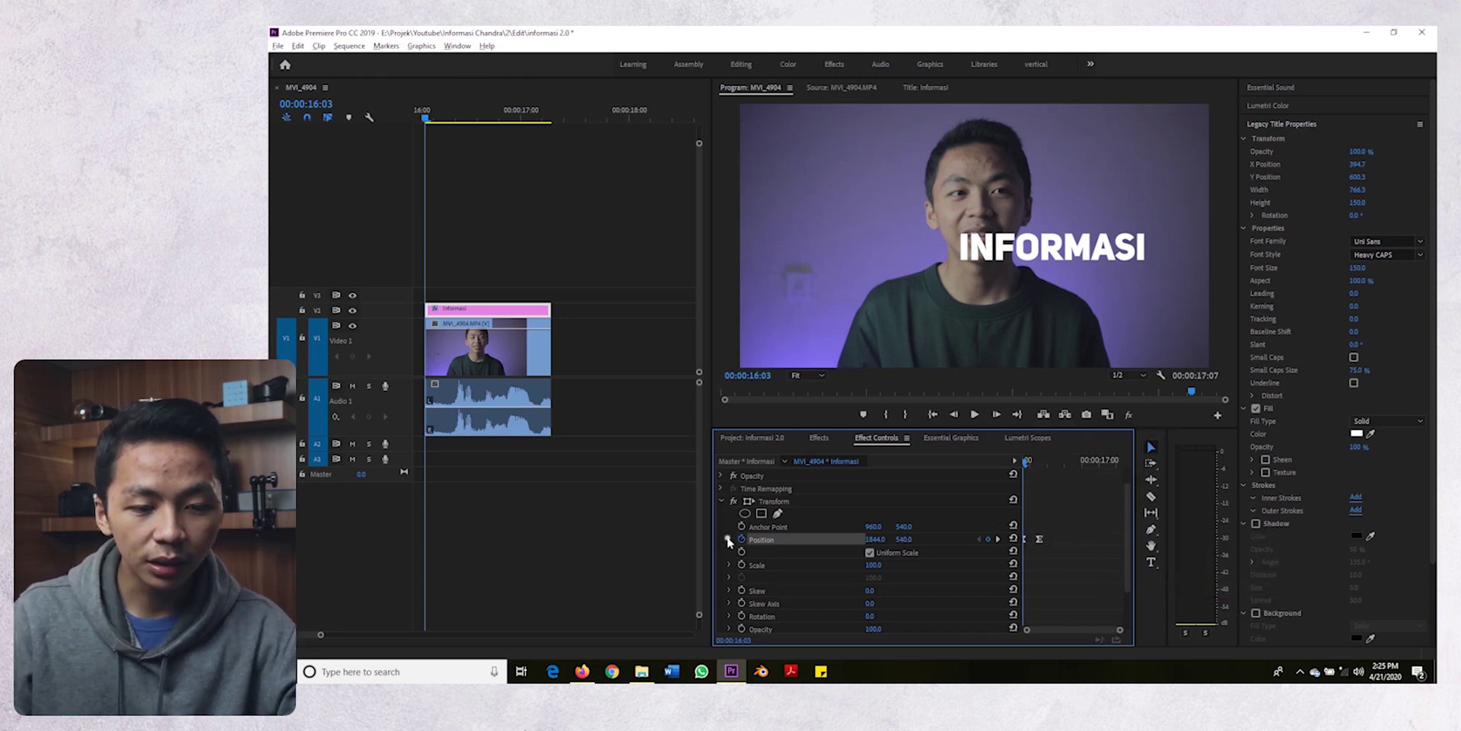
Lengthen the ease handle of the title's second Position keyframe in the velocity graph, then collapse the expanded effect settings
scroll(723, 538, up, 5)
scroll(1067, 597, down, 5)
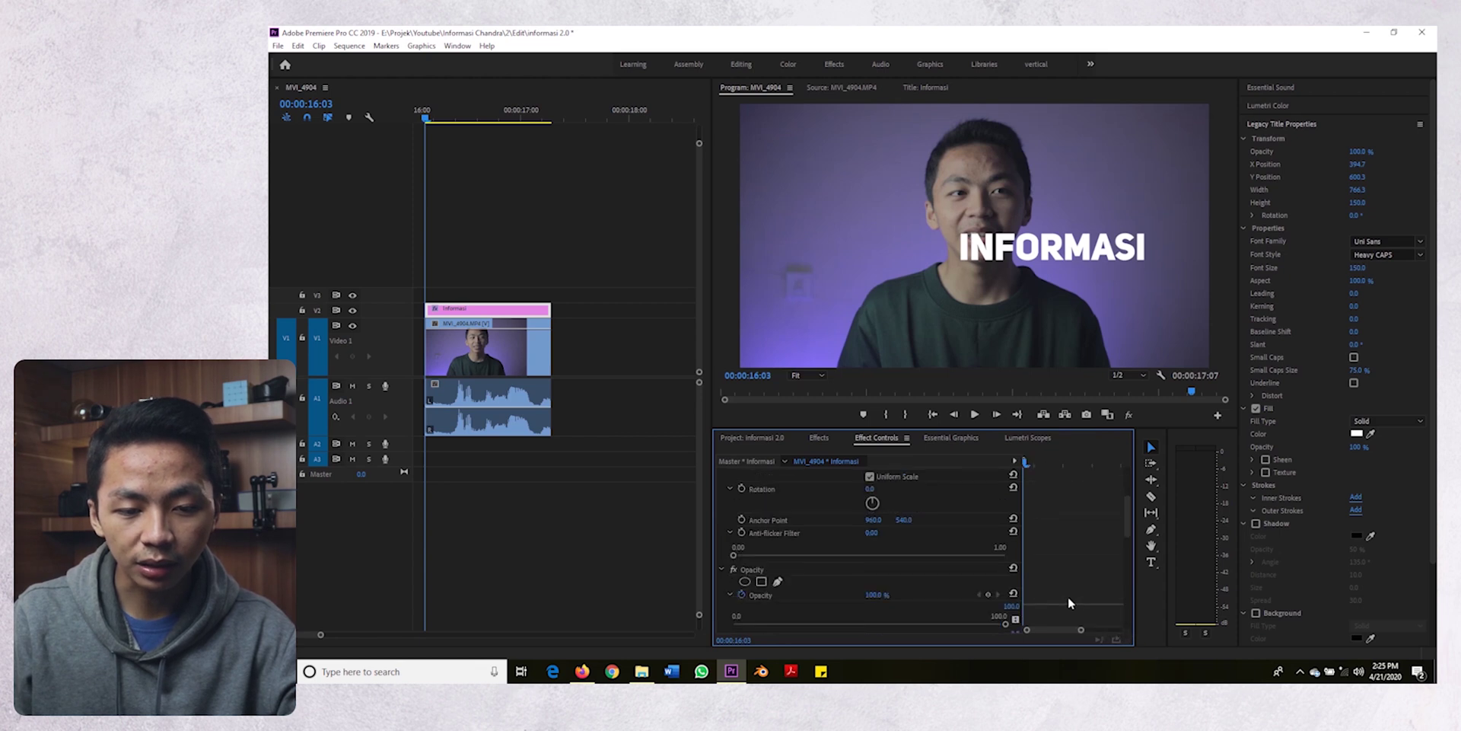
scroll(1071, 597, up, 1)
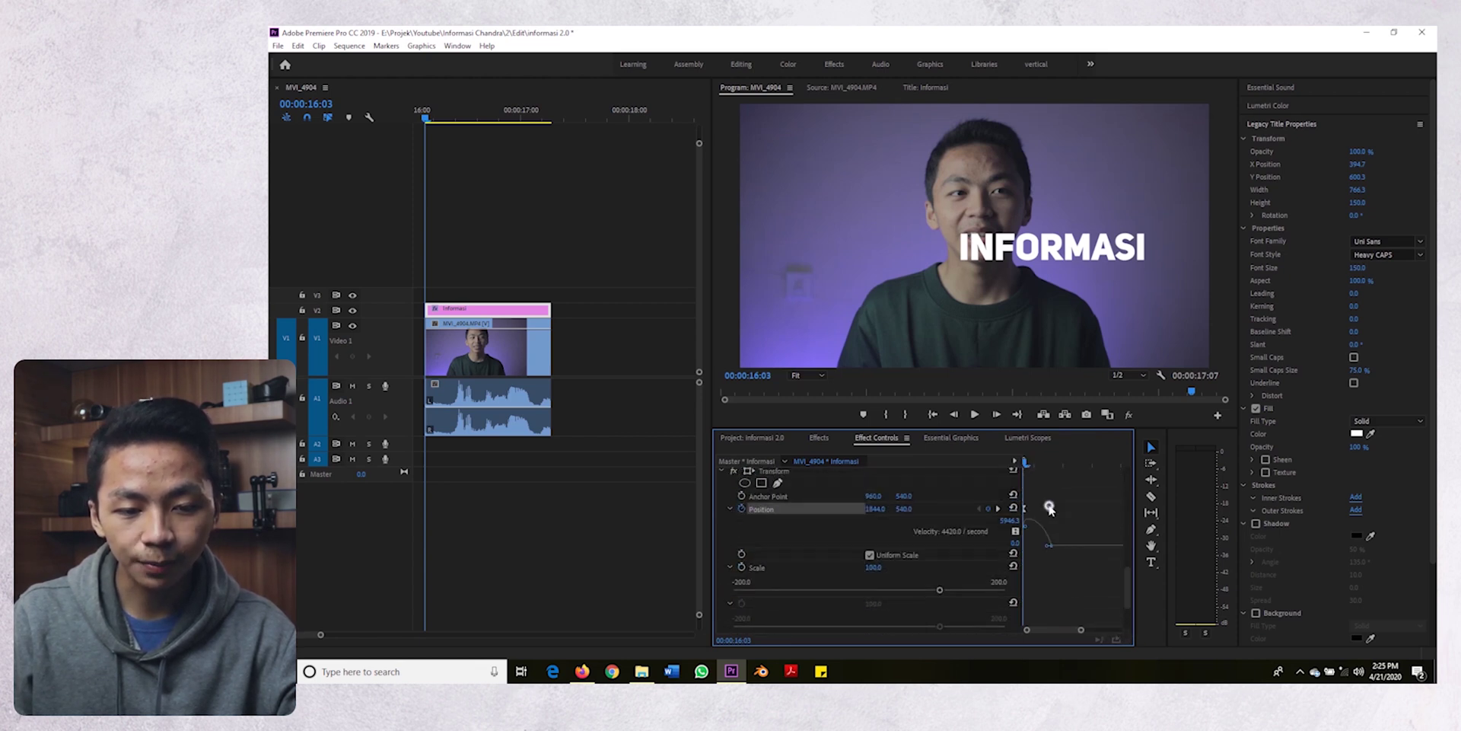
drag(1047, 548, 1054, 573)
drag(1127, 599, 1128, 628)
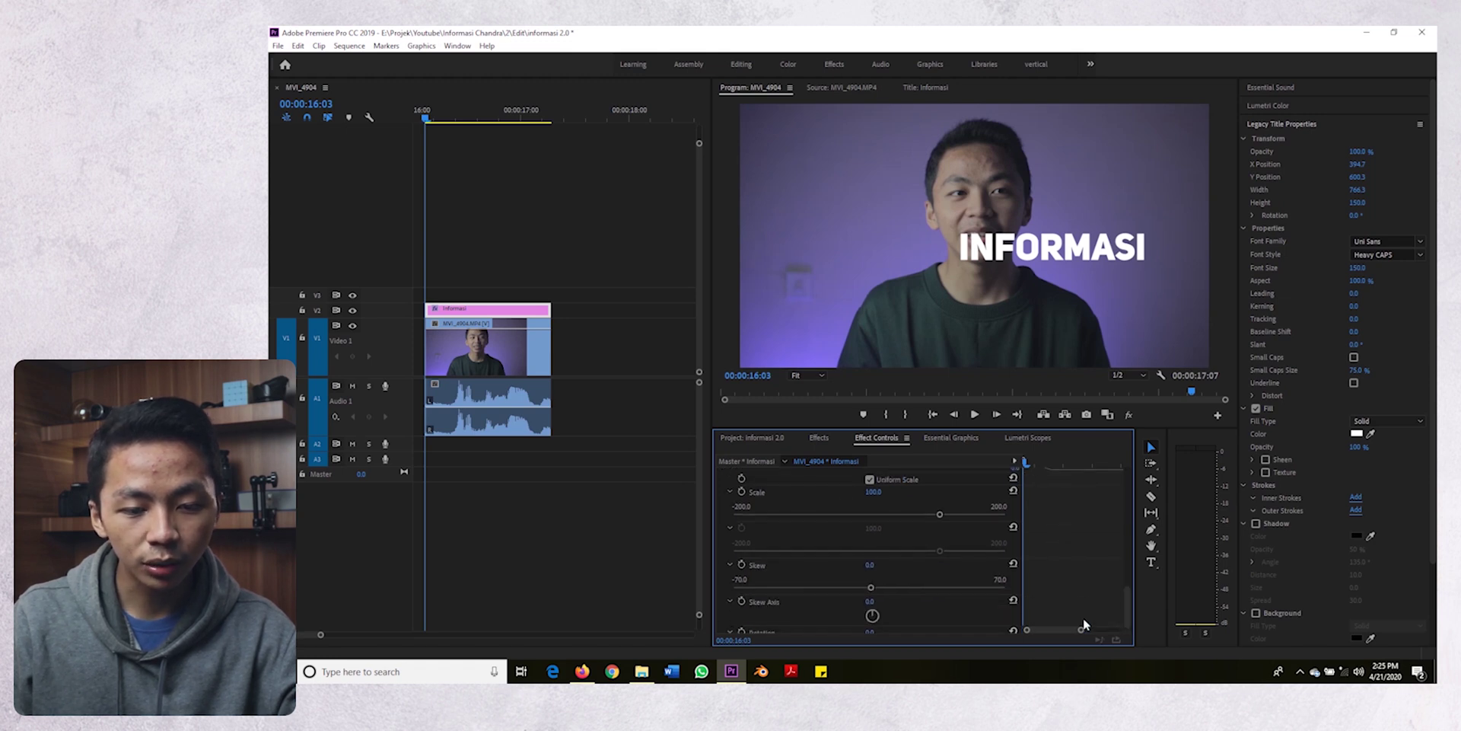
scroll(760, 505, up, 1)
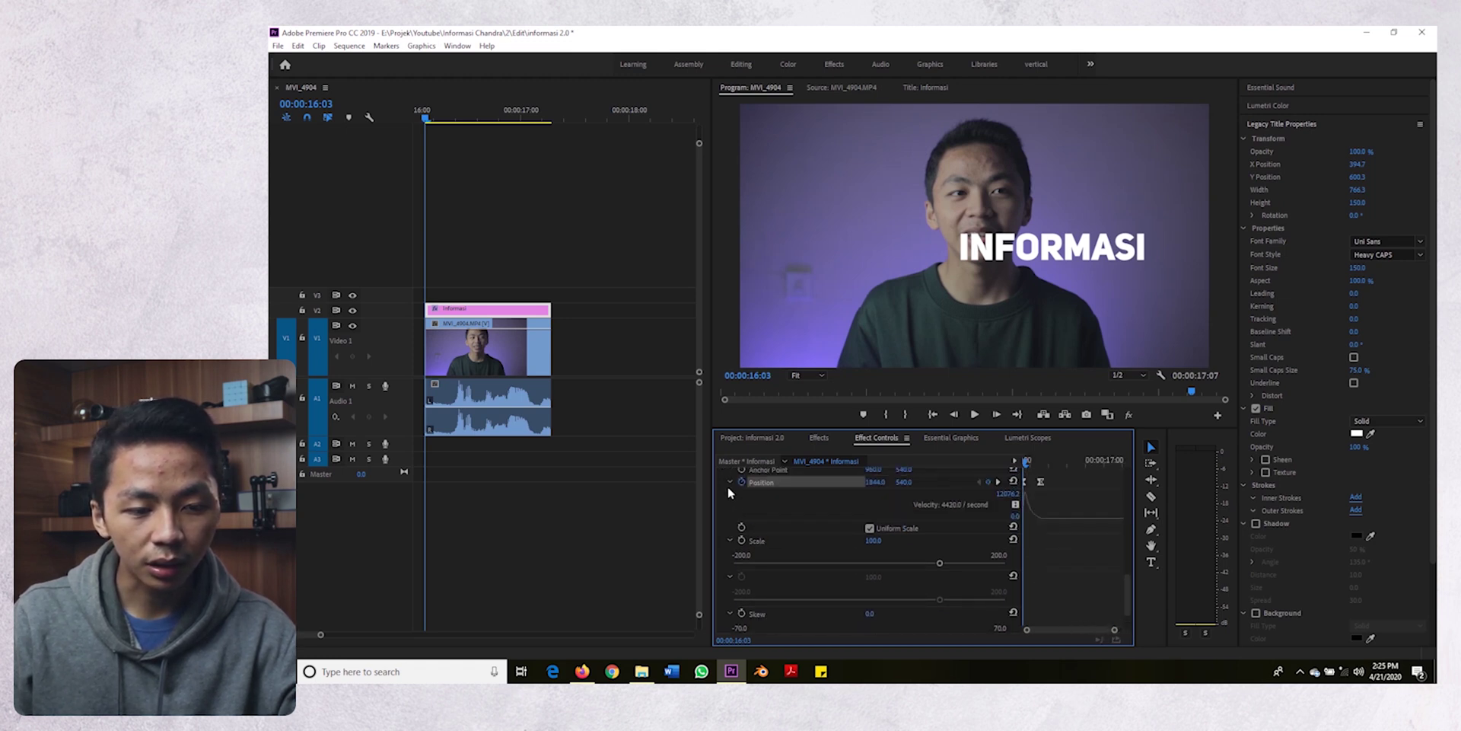
click(730, 483)
click(721, 525)
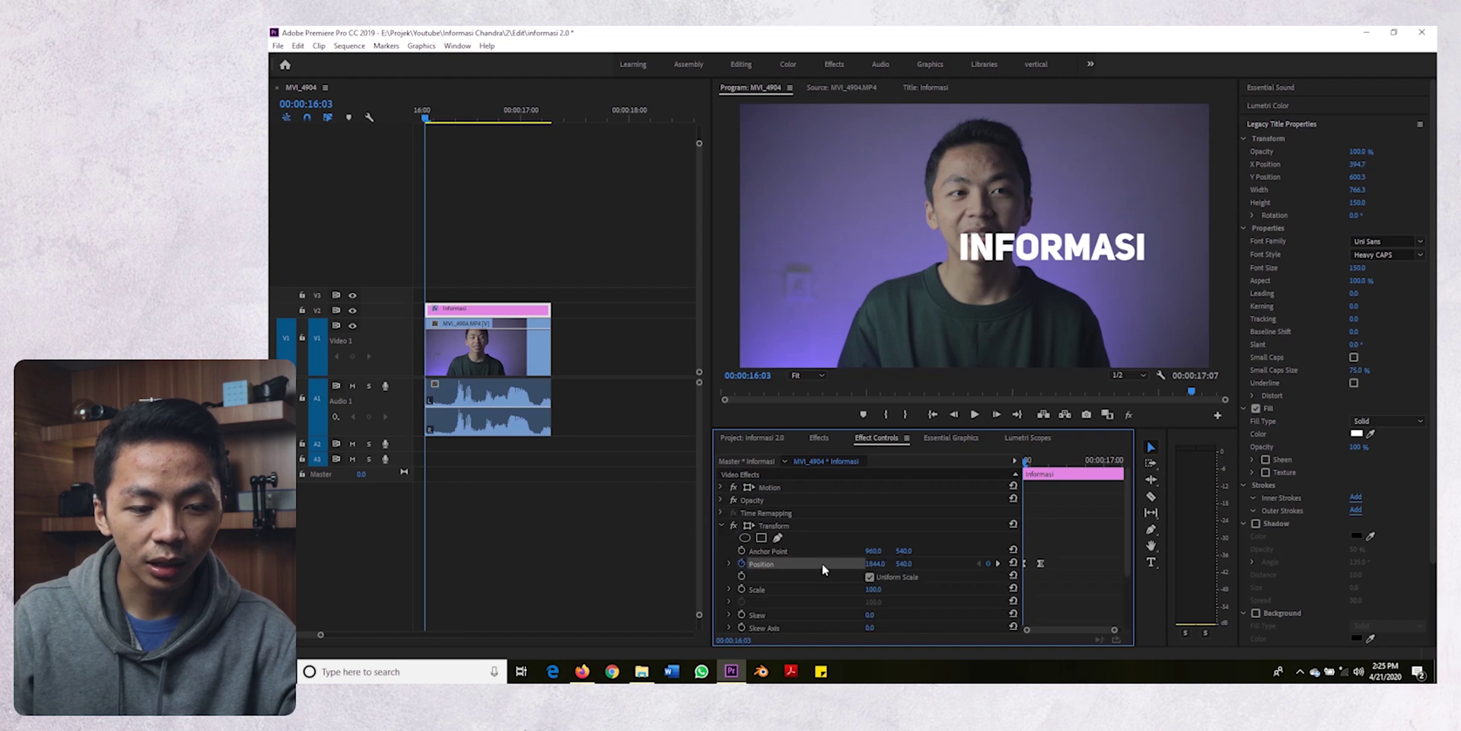
Disable Use Composition's Shutter Angle in the title's Transform effect and set Shutter Angle to 180
scroll(824, 563, down, 2)
click(869, 587)
click(873, 599)
text(180)
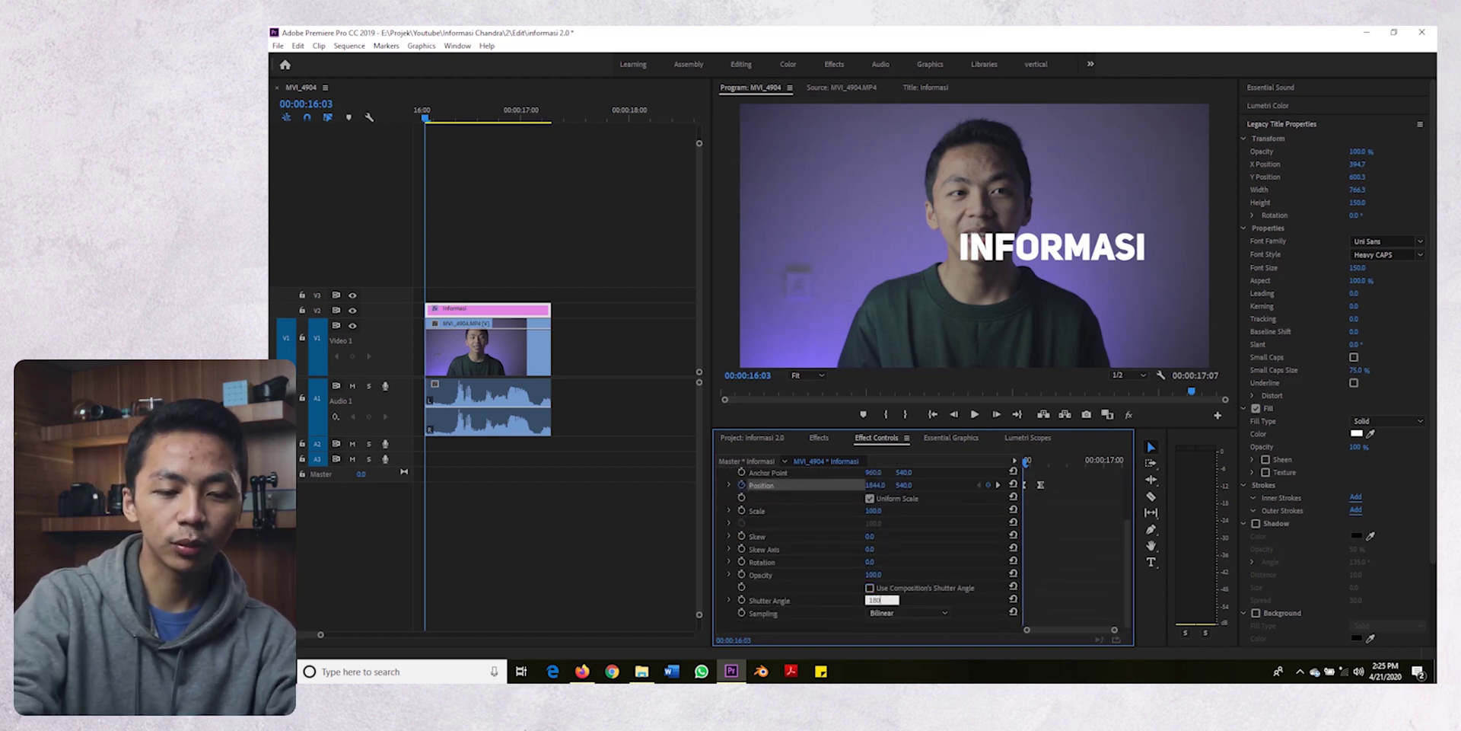
key(Return)
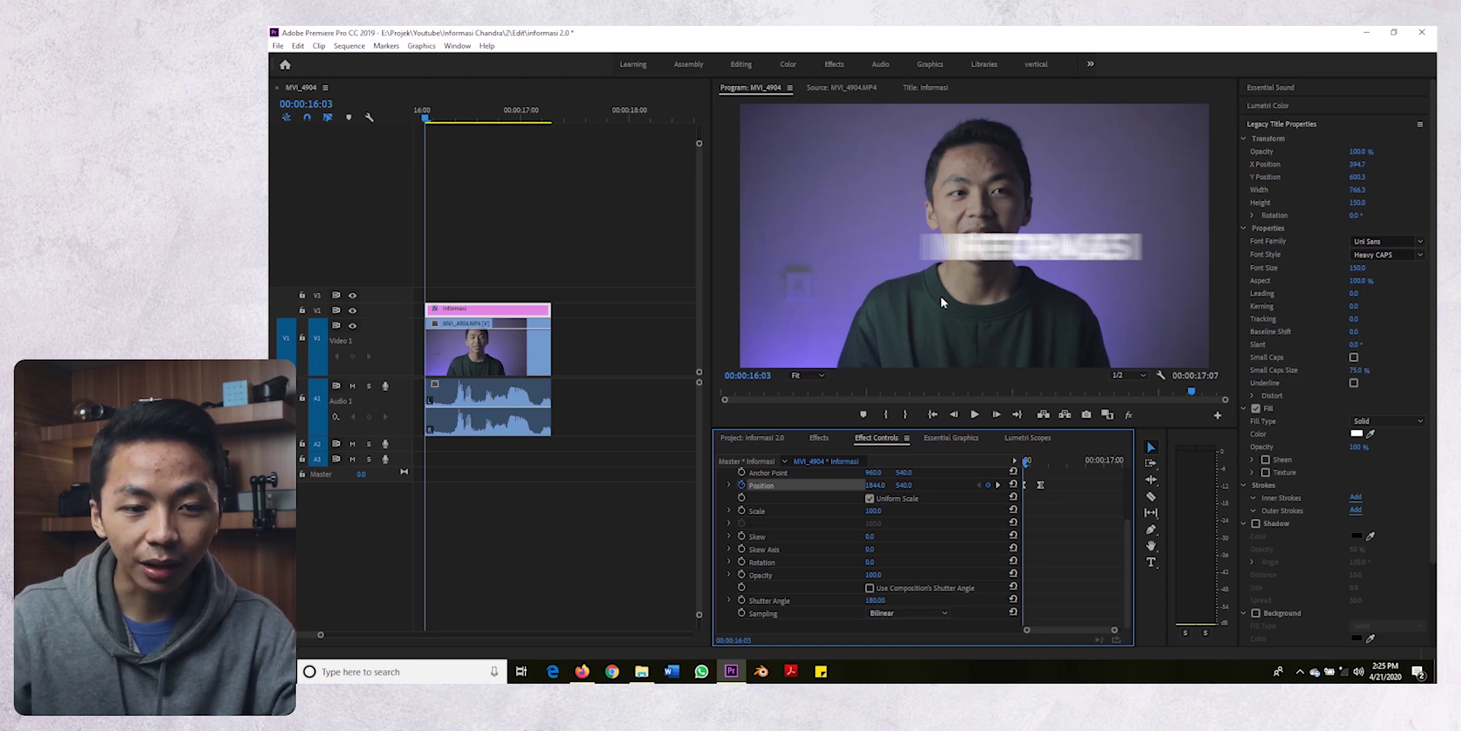
Set the title's first Transform Position keyframe to a horizontal value of 2039 and play back the slide-in animation
drag(875, 485, 1027, 548)
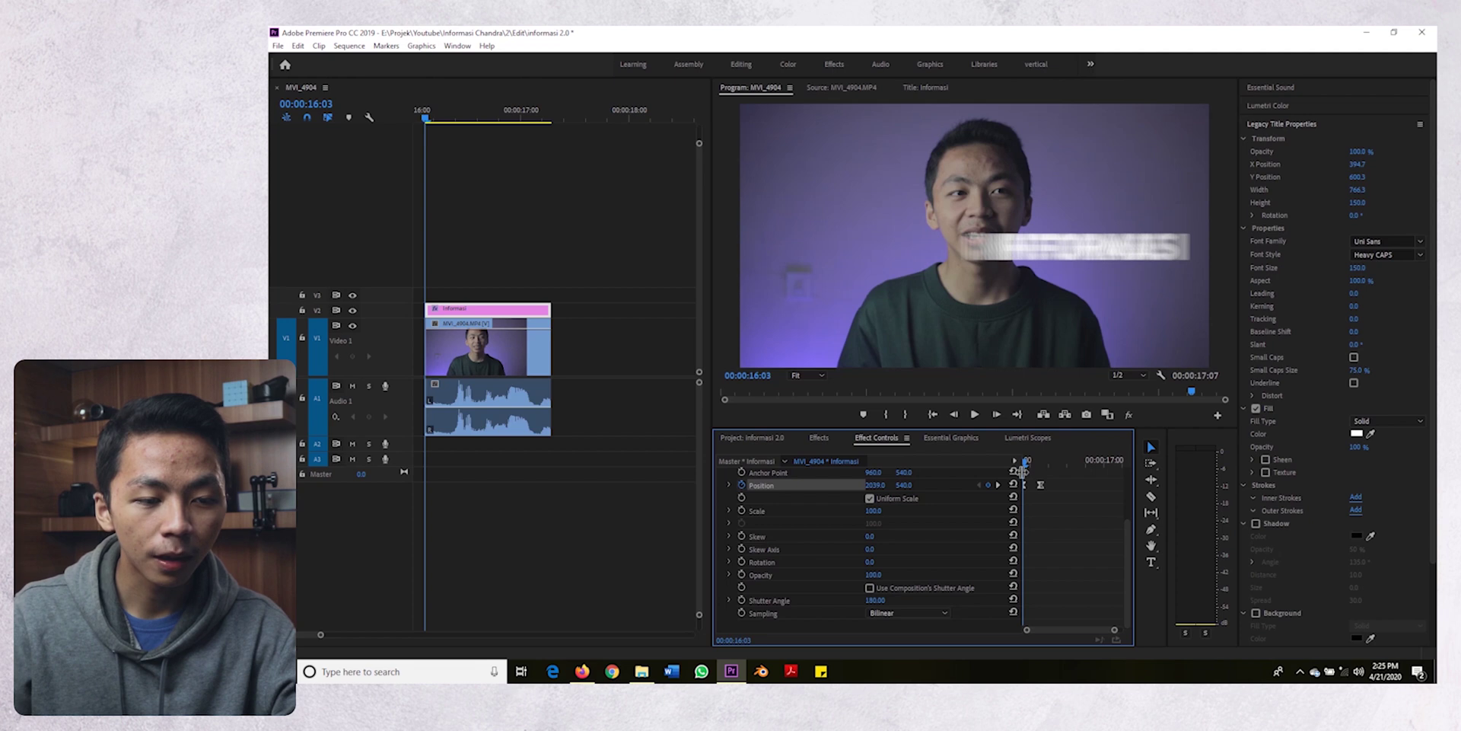
key(space)
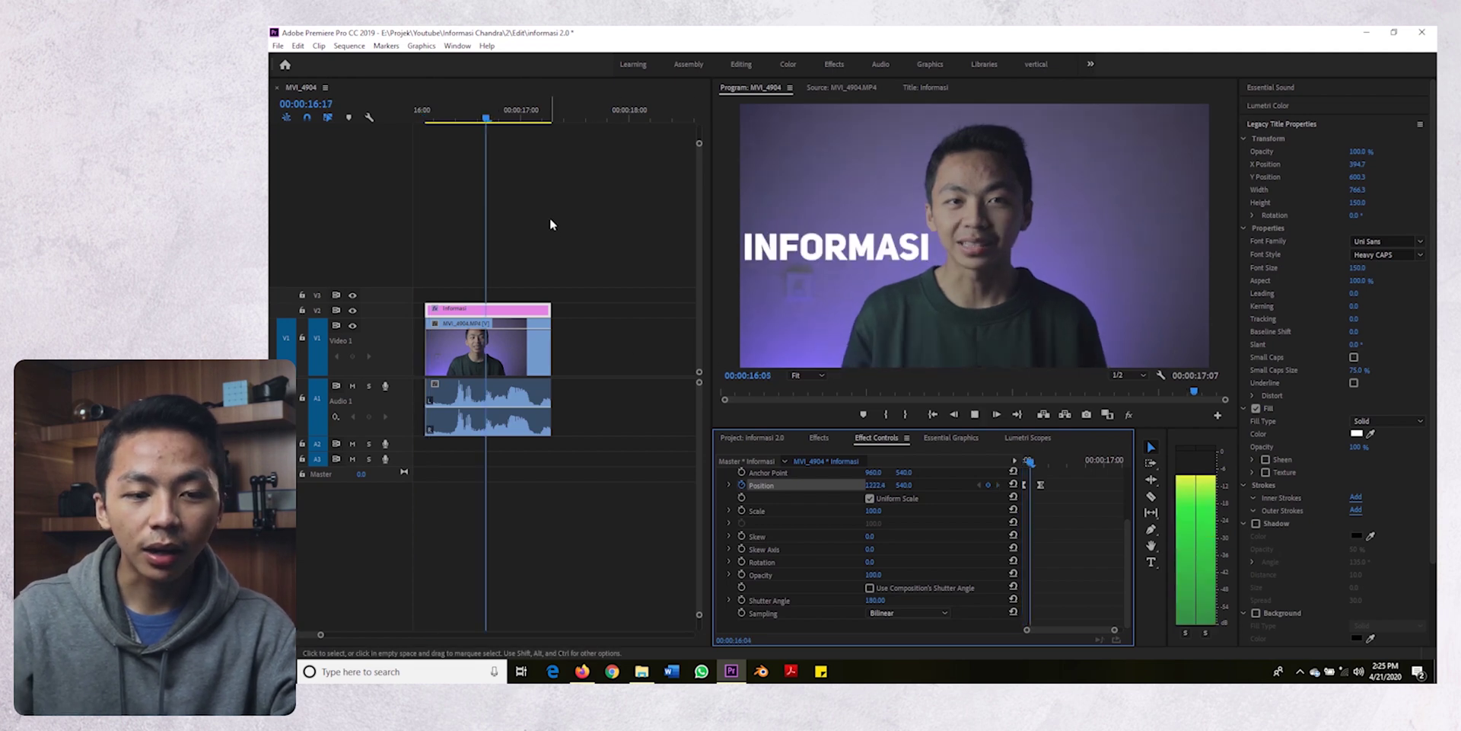
key(Up)
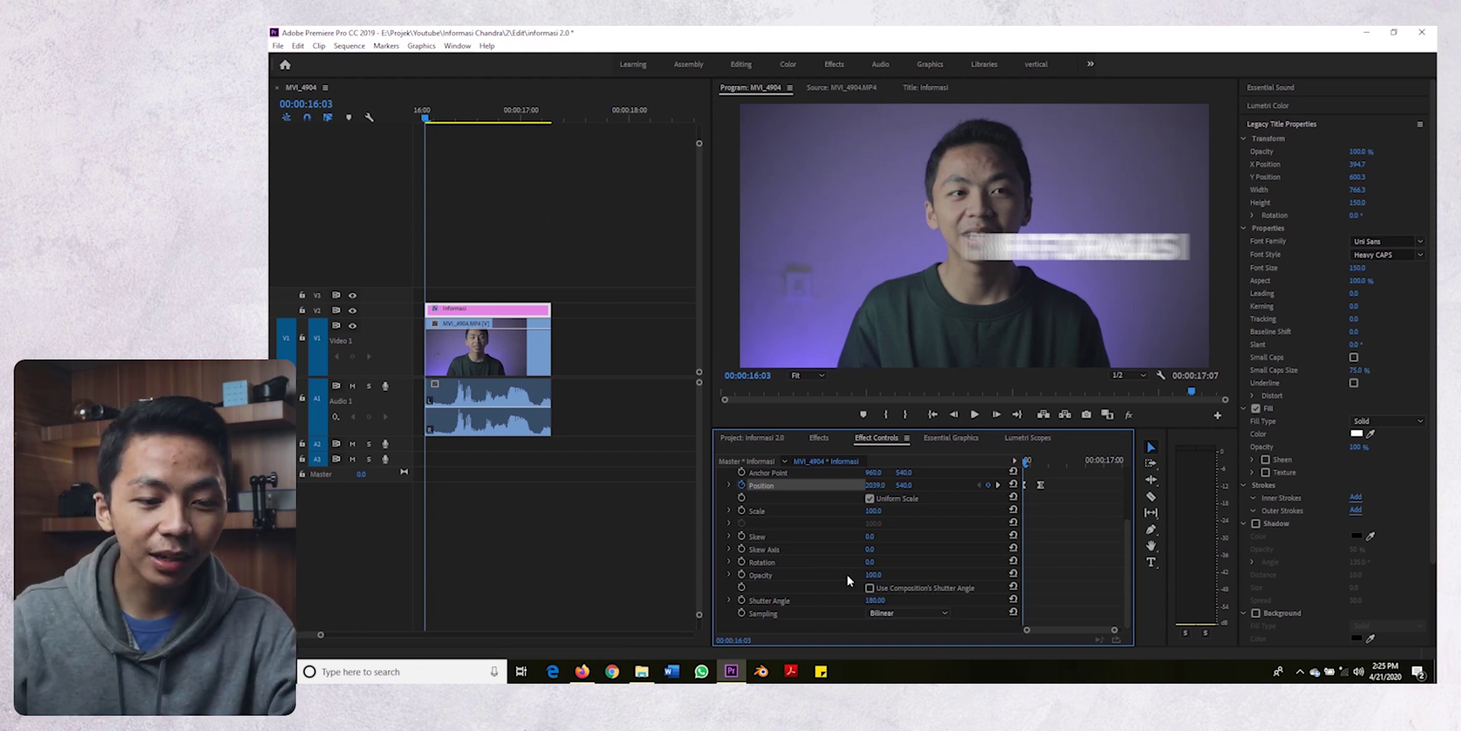
scroll(847, 573, up, 3)
drag(487, 350, 488, 297)
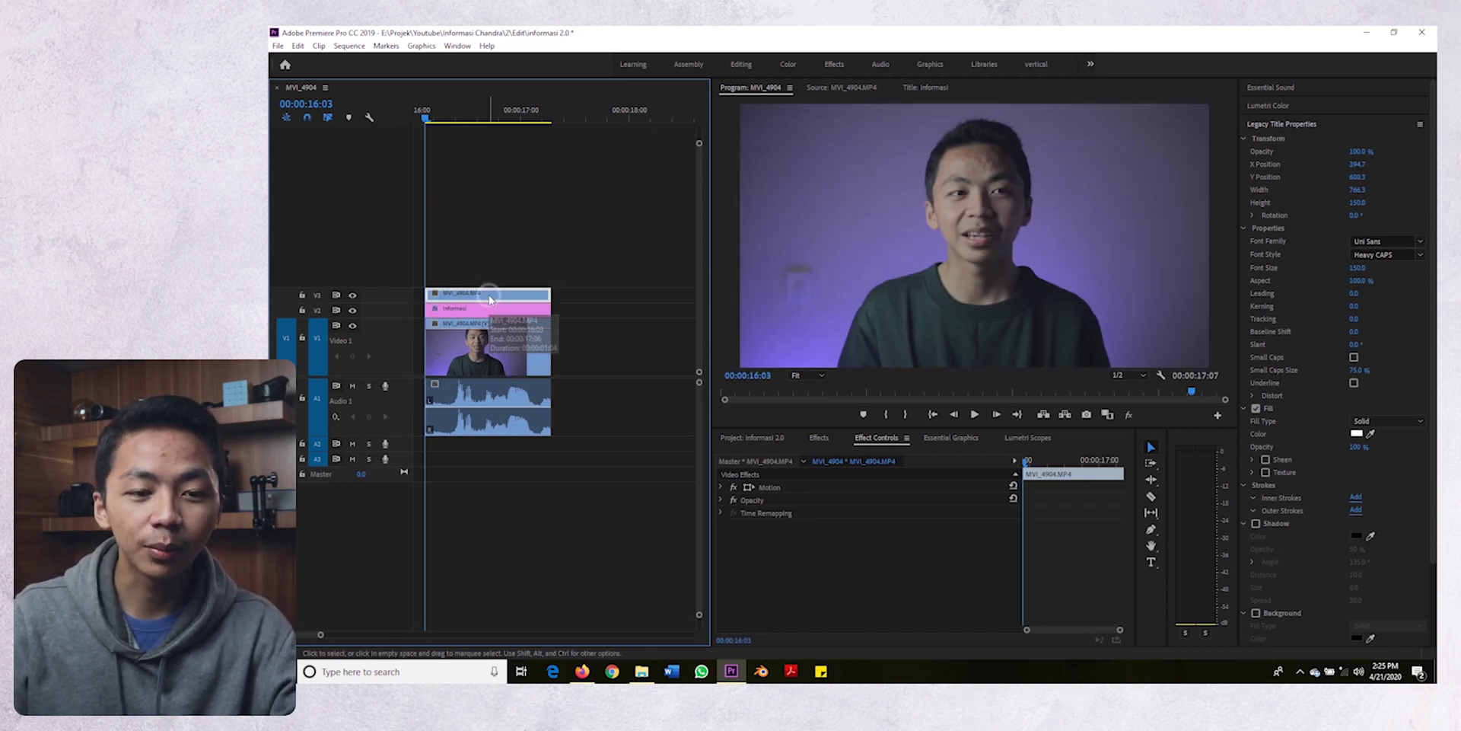
click(927, 286)
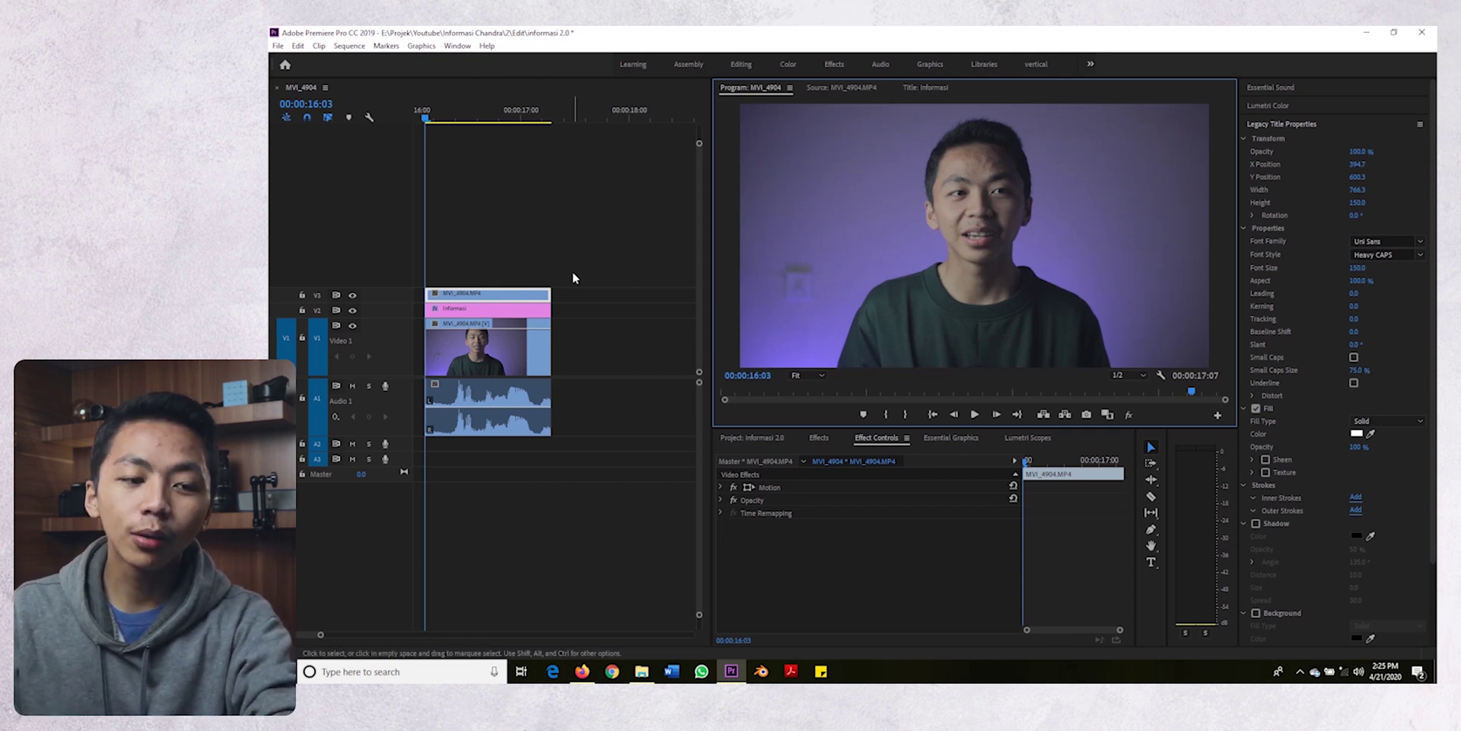
key(Delete)
Draw a closed Pen mask on the Informasi title's Opacity, from the subject's jaw and neck outward around the blurred text
click(483, 309)
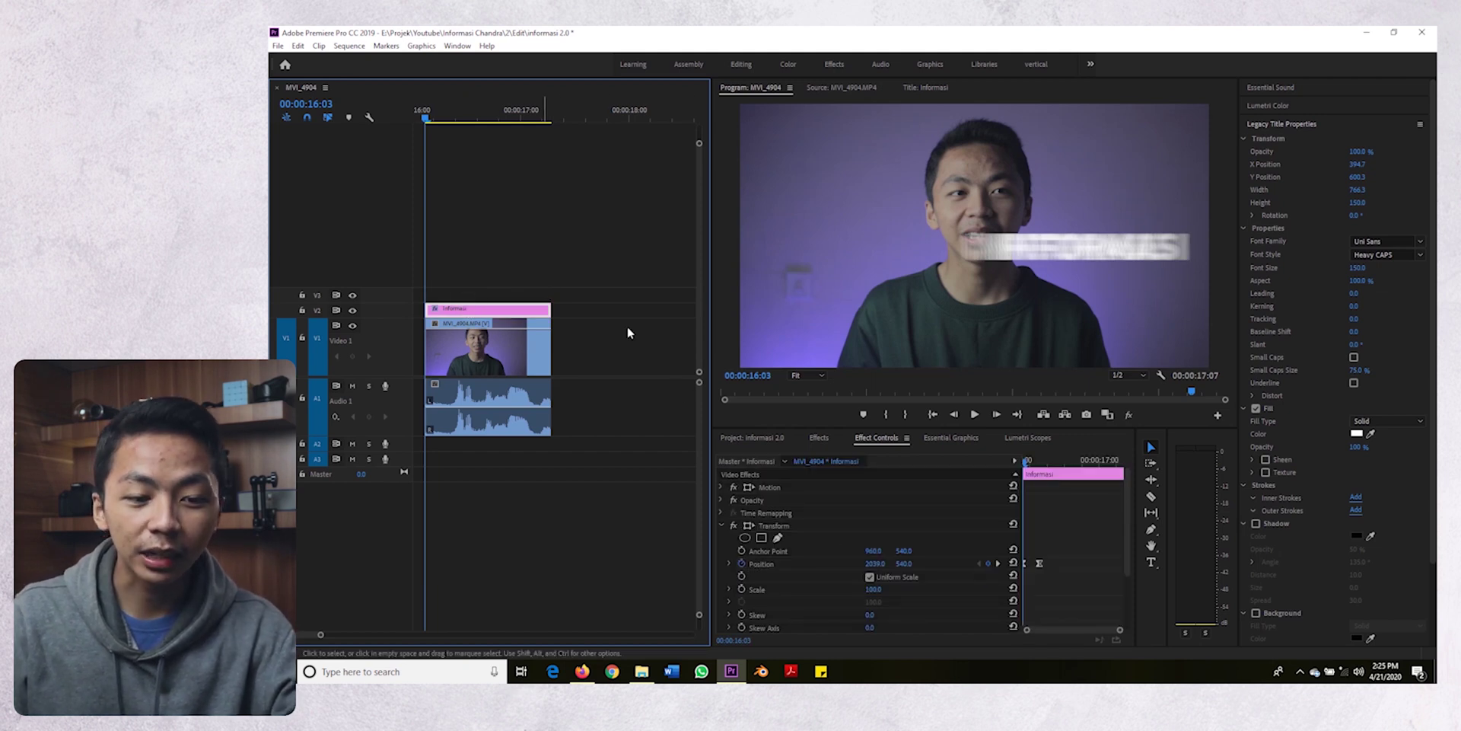
click(720, 500)
click(778, 512)
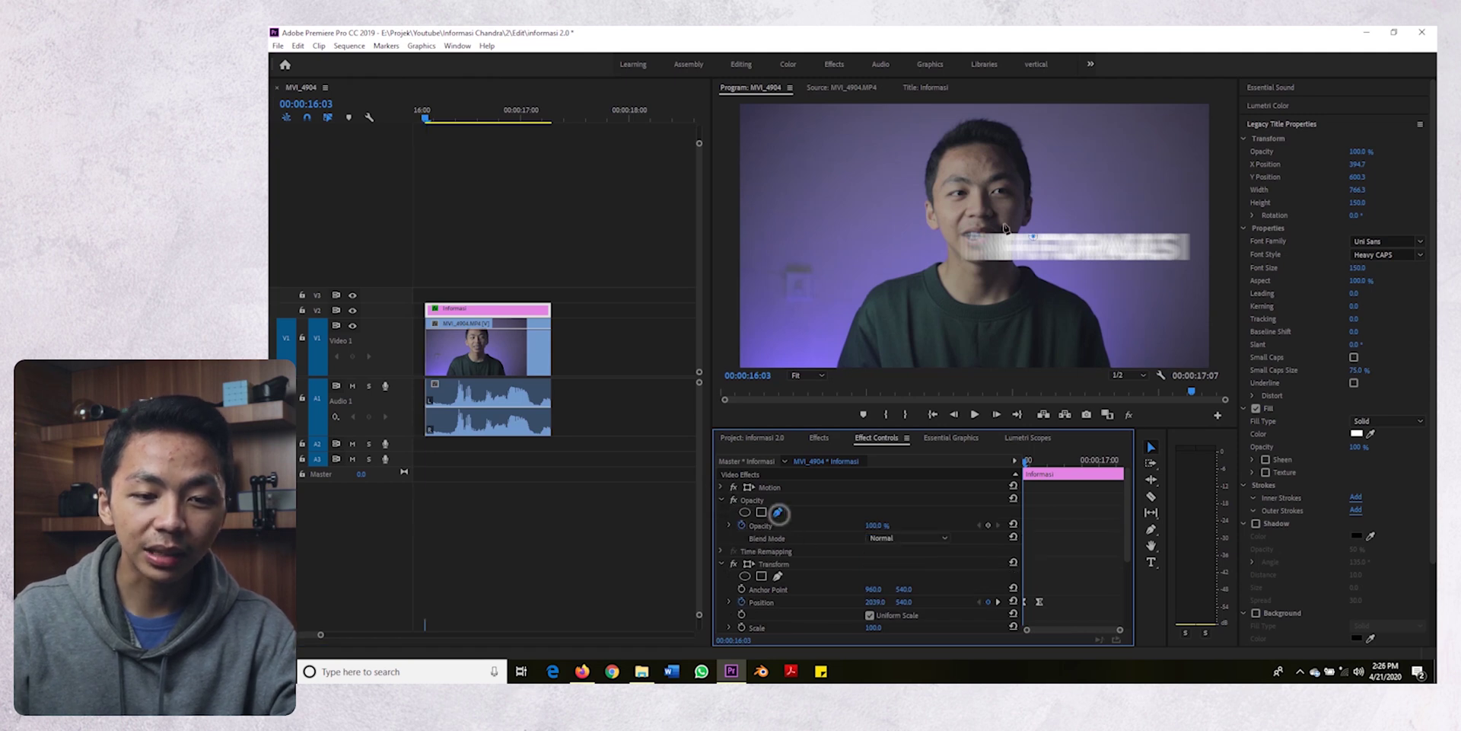
click(943, 219)
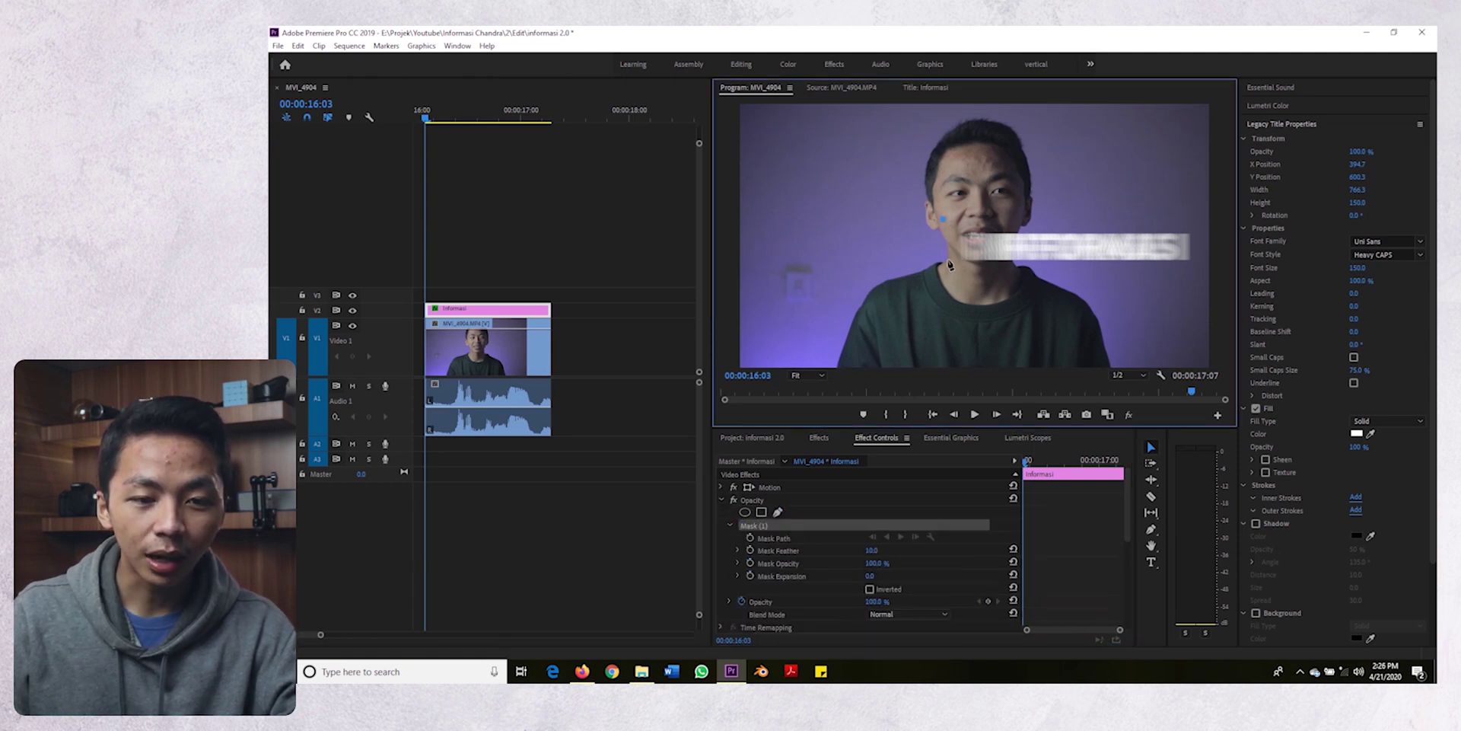
click(924, 307)
click(1042, 319)
click(1182, 309)
click(1199, 204)
click(1054, 190)
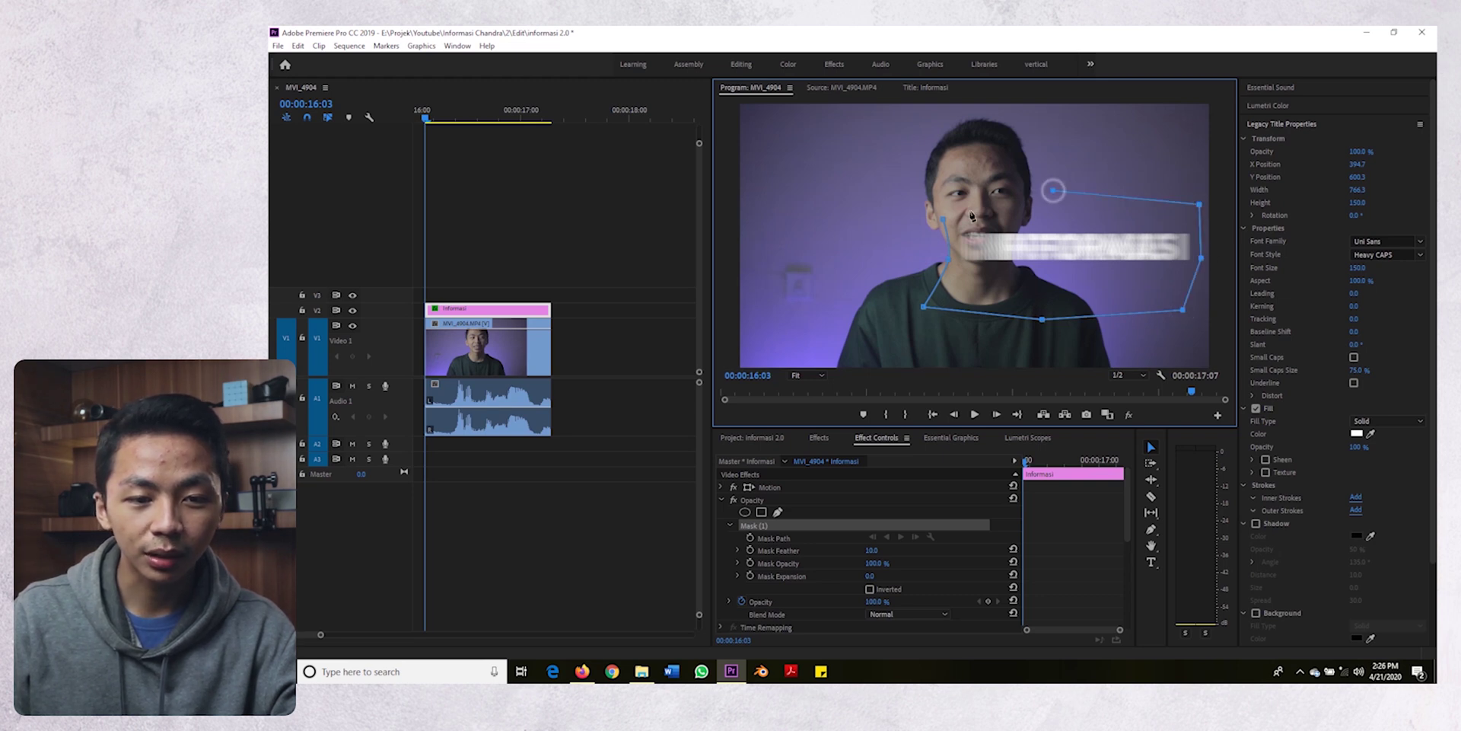
click(943, 220)
Invert the title's opacity mask and play back the slide-in from behind the subject
scroll(964, 576, down, 1)
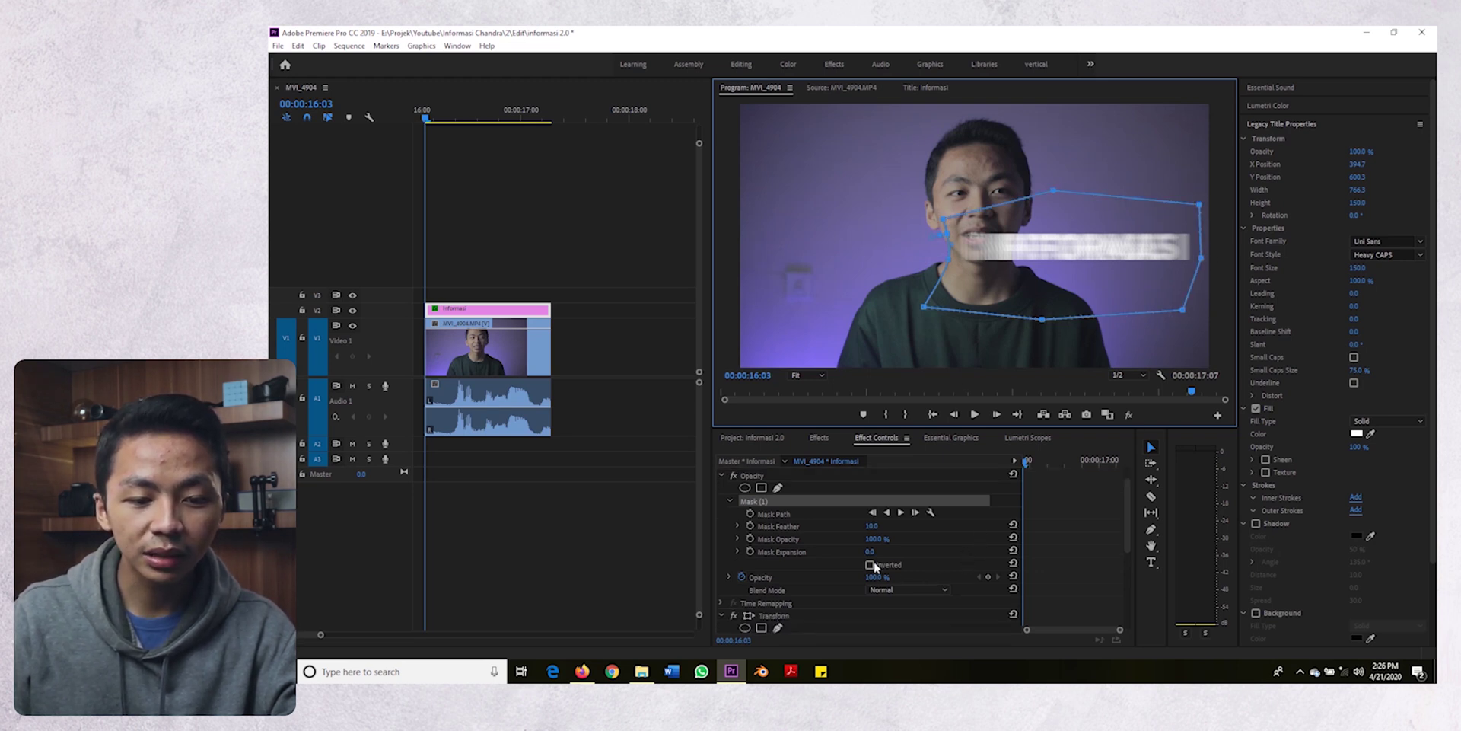
click(870, 565)
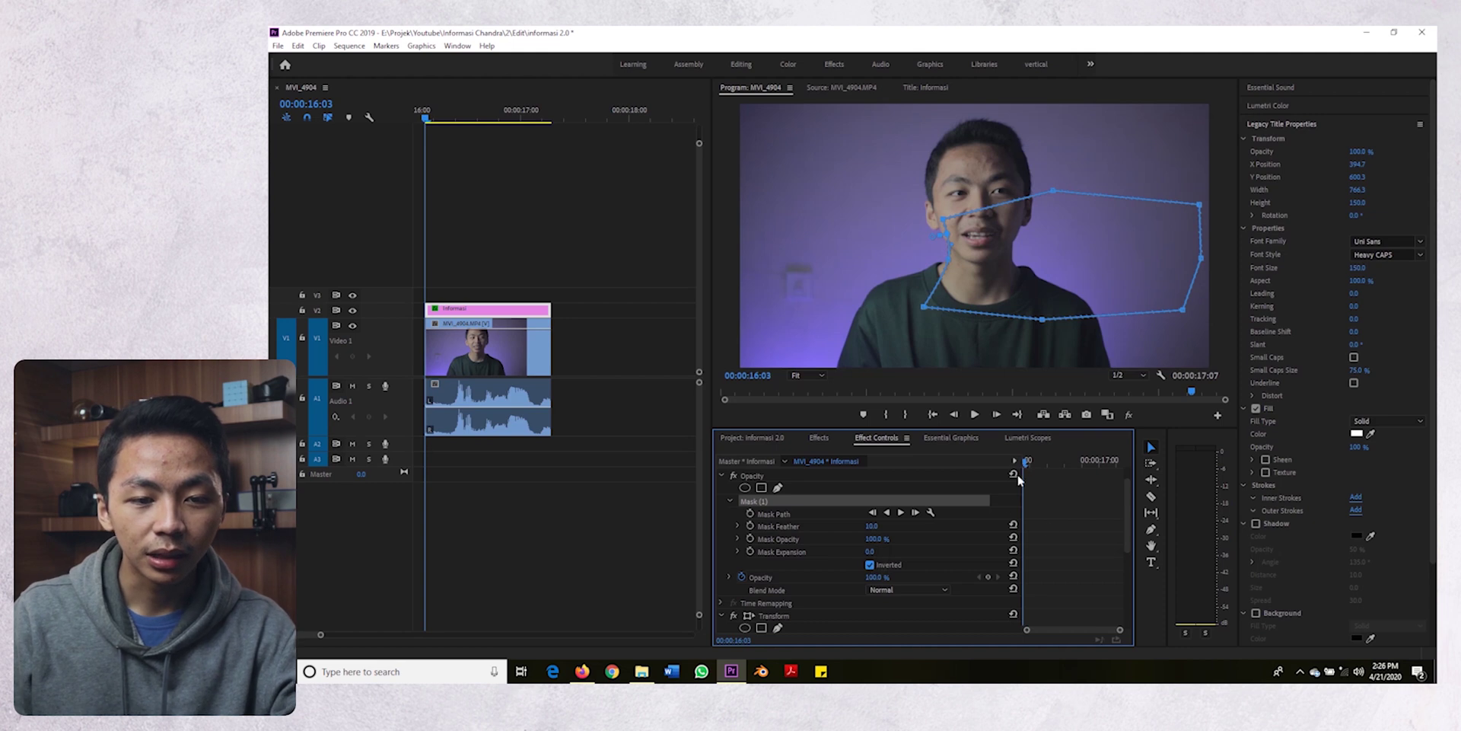
click(561, 500)
key(space)
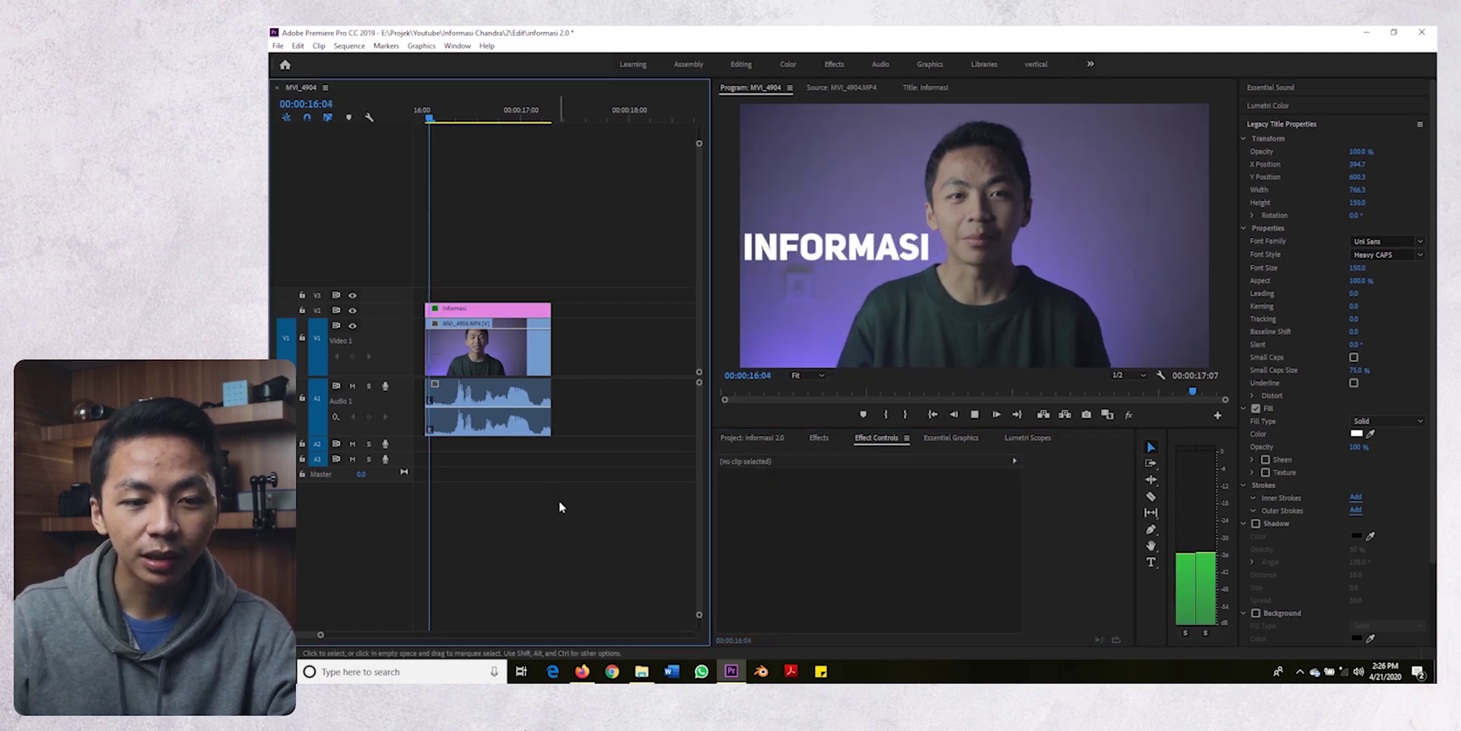
Mute the Audio 1 track and return the playhead to the clip's start at 00:00:16:03
key(Up)
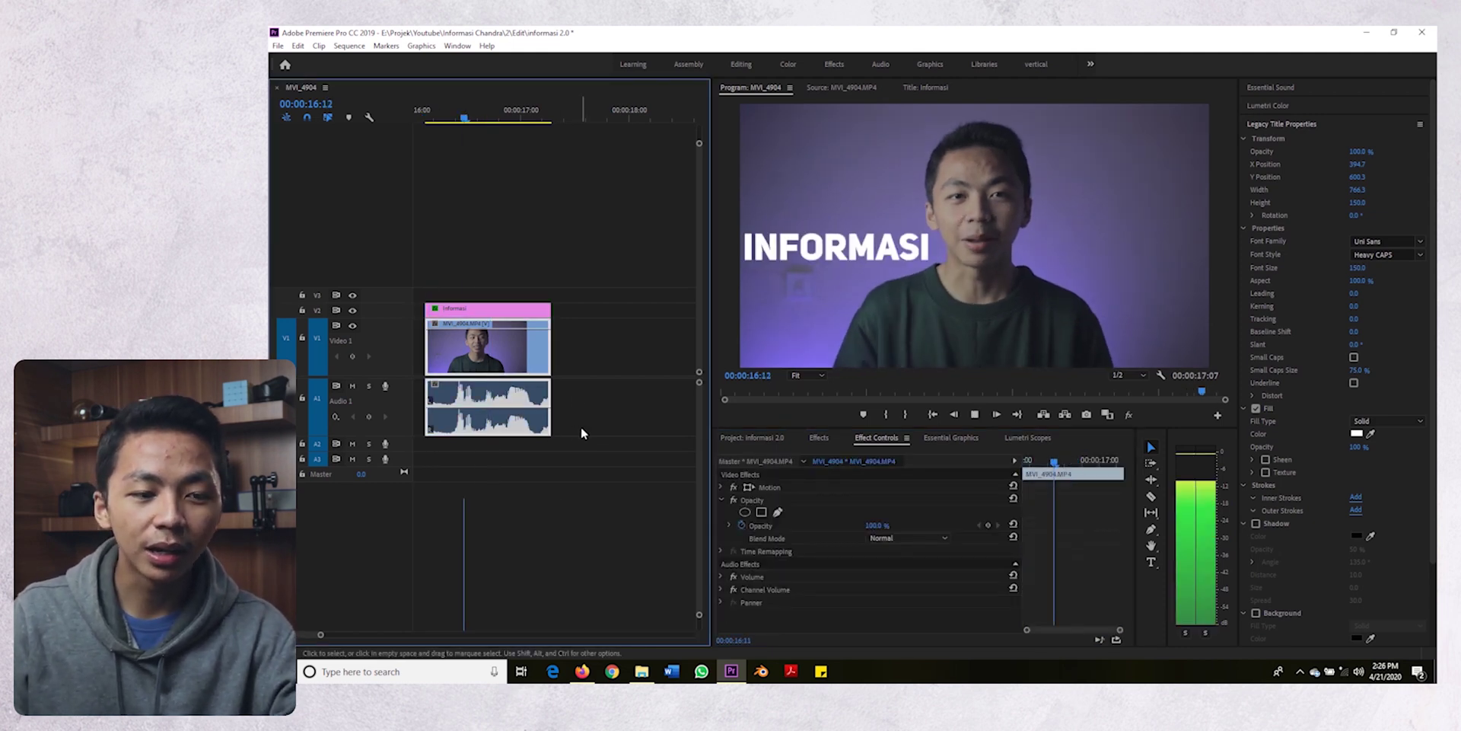
click(353, 386)
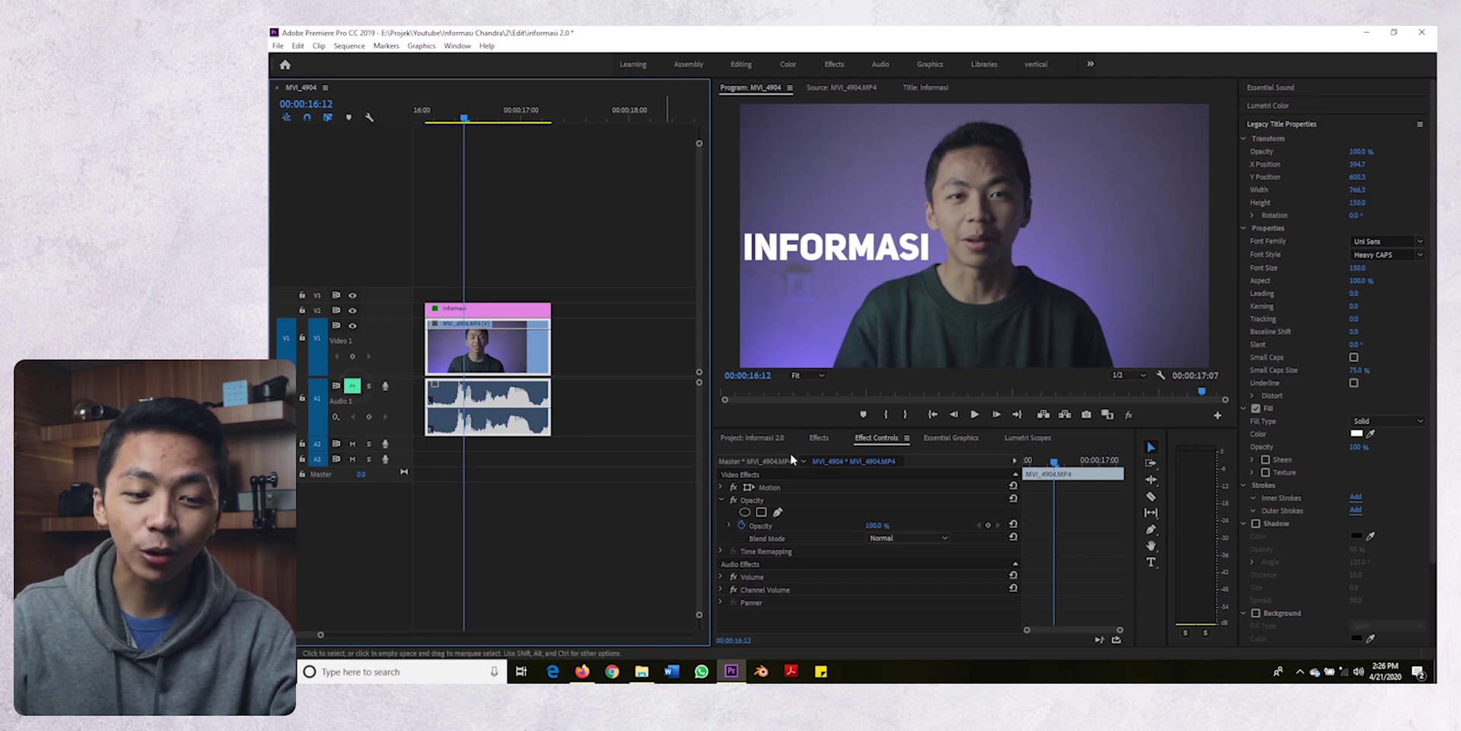
drag(1037, 465, 977, 464)
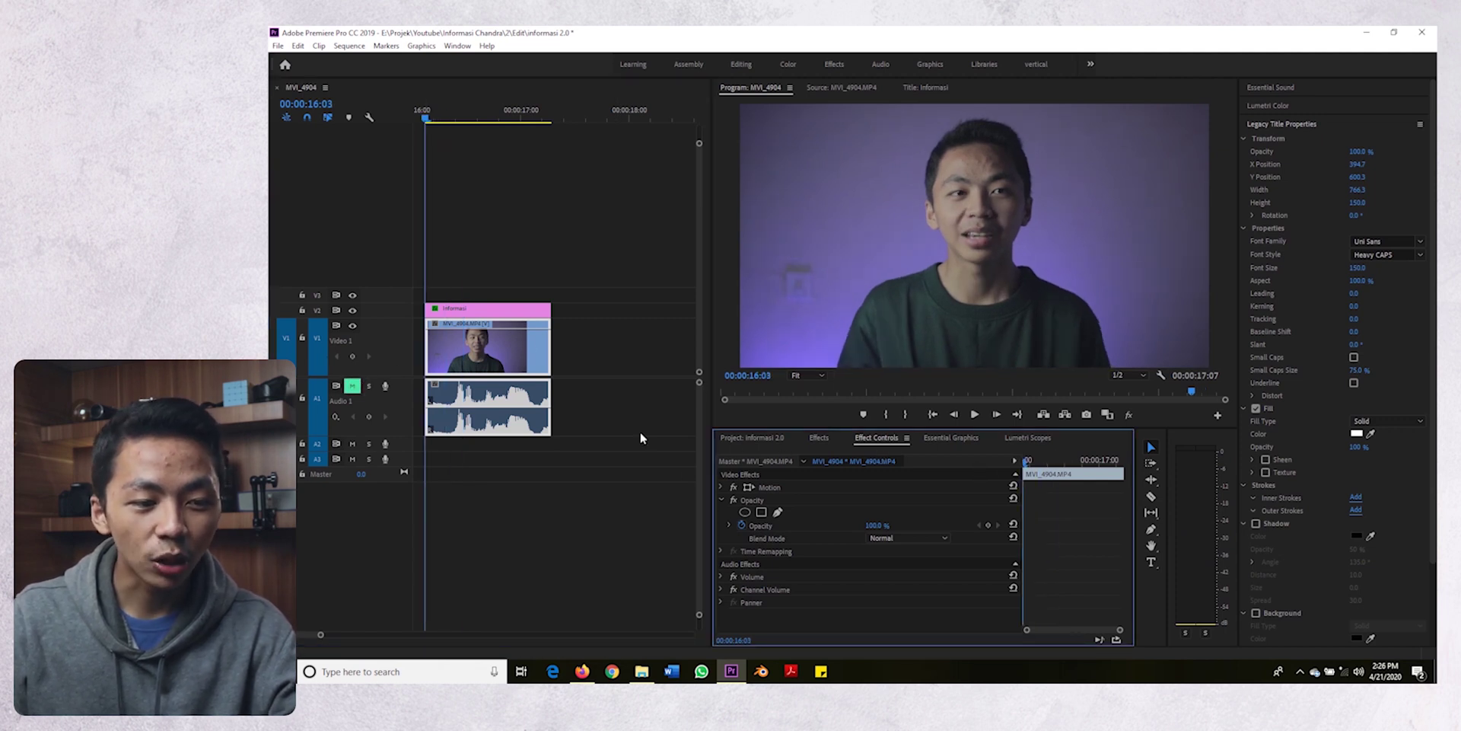
Adjust the upper corner of the title's mask to the subject's jawline below the ear, working at 150% preview zoom
click(507, 313)
click(791, 525)
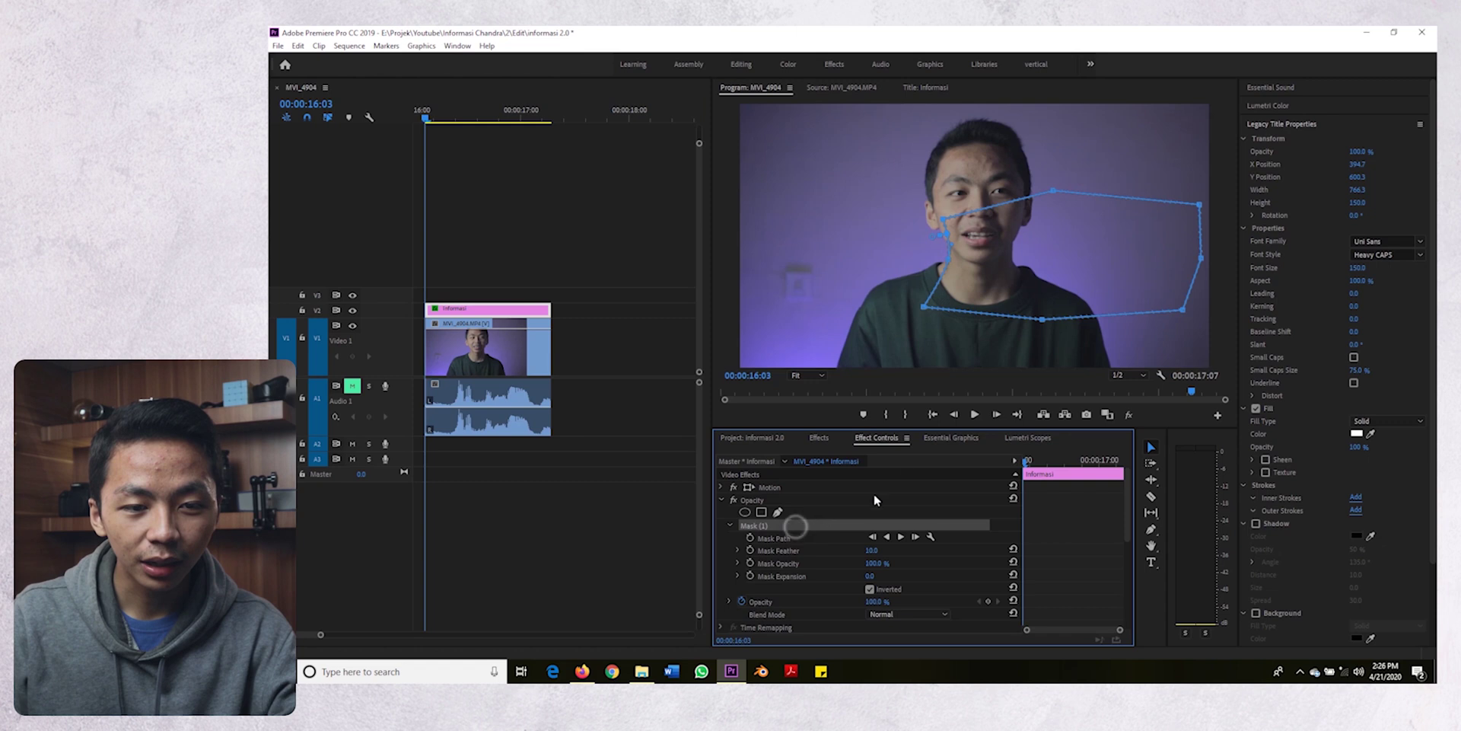
click(816, 375)
click(807, 471)
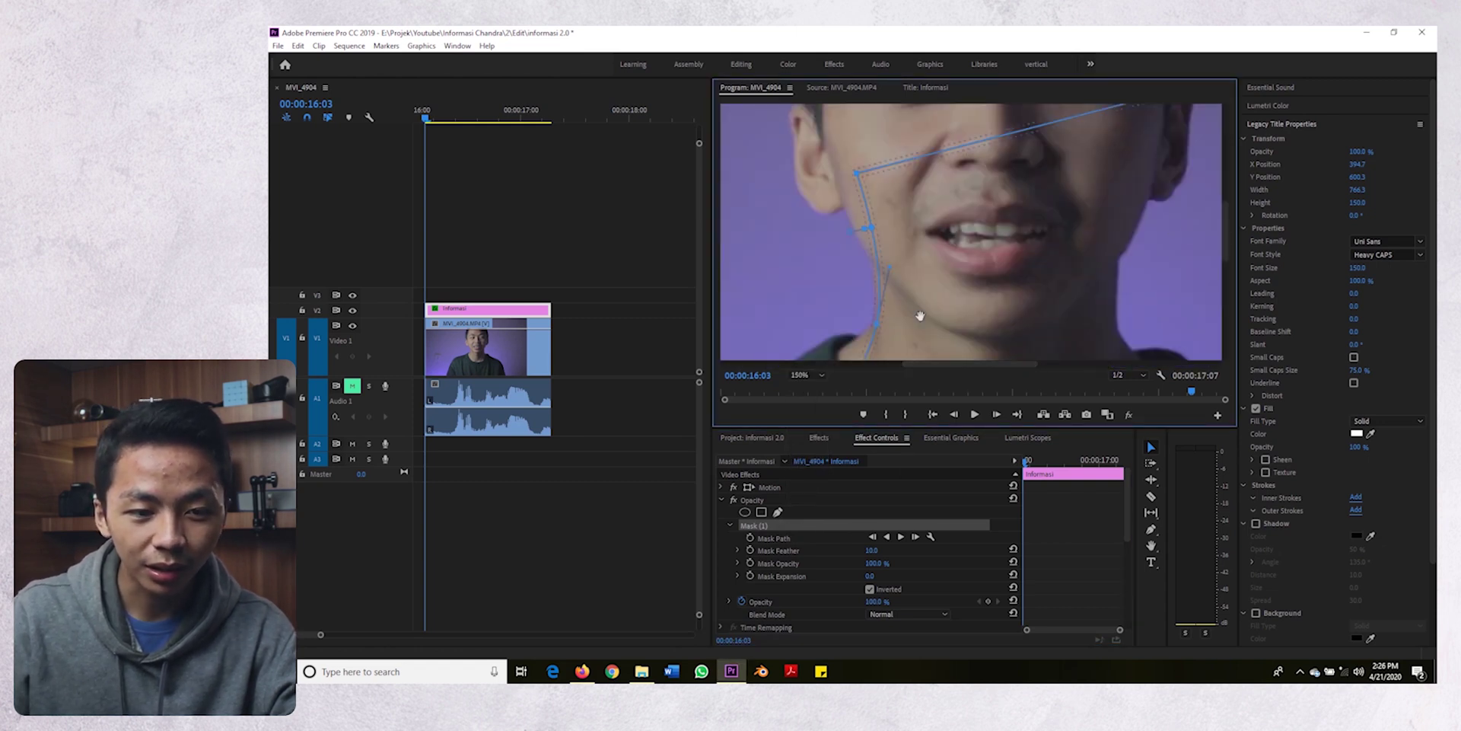
scroll(1226, 240, down, 3)
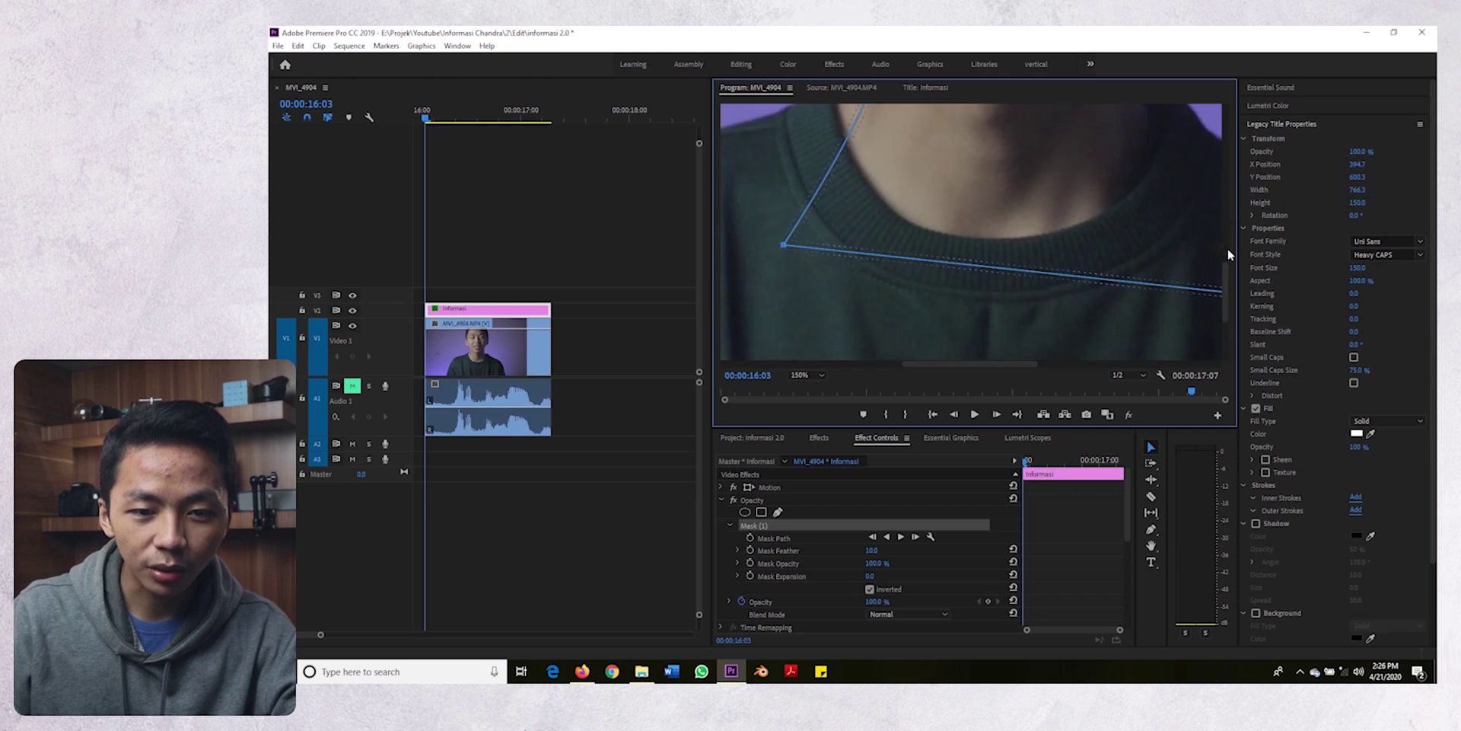
scroll(1226, 259, up, 3)
drag(854, 213, 845, 246)
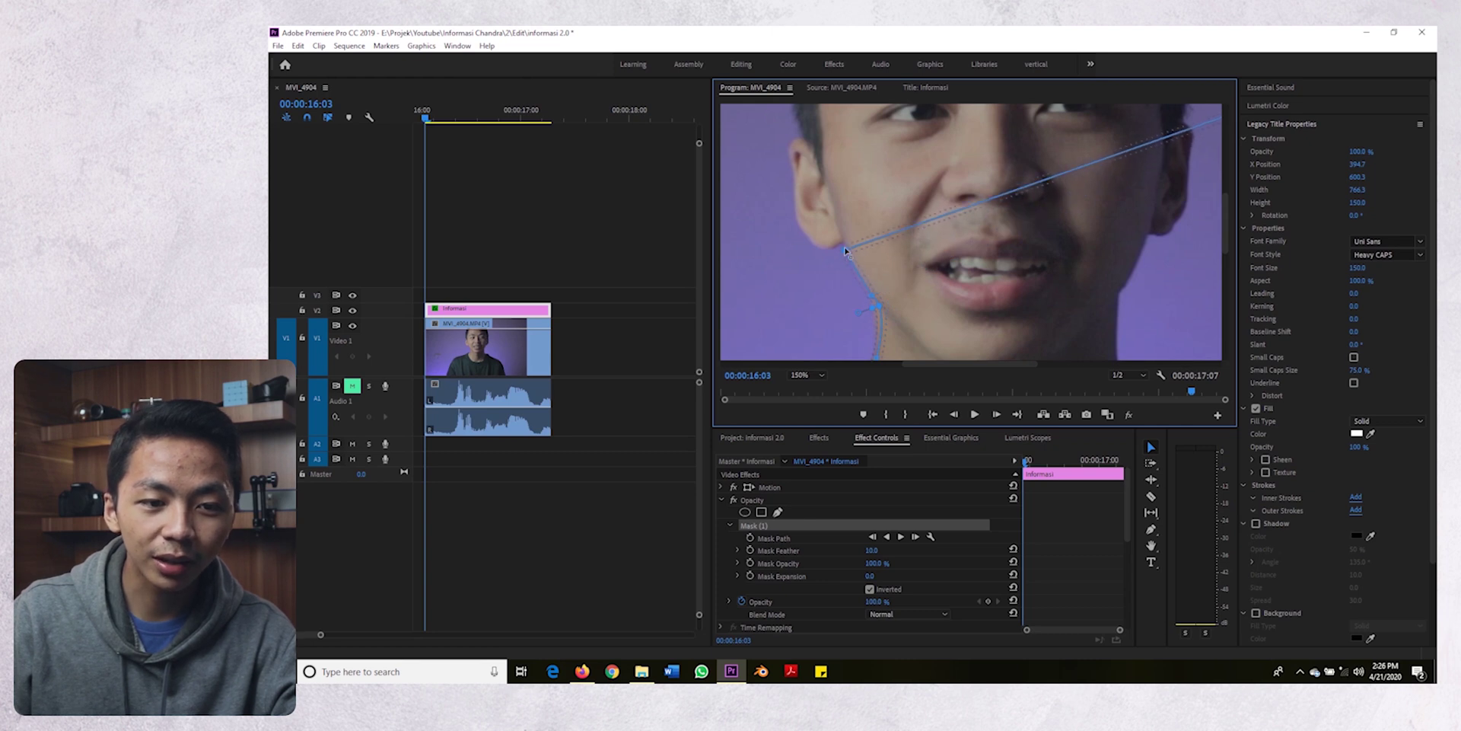
Set the title's Mask Feather to 5 and start Mask Path keyframing at 00:00:16:03
click(875, 551)
click(872, 550)
text(5)
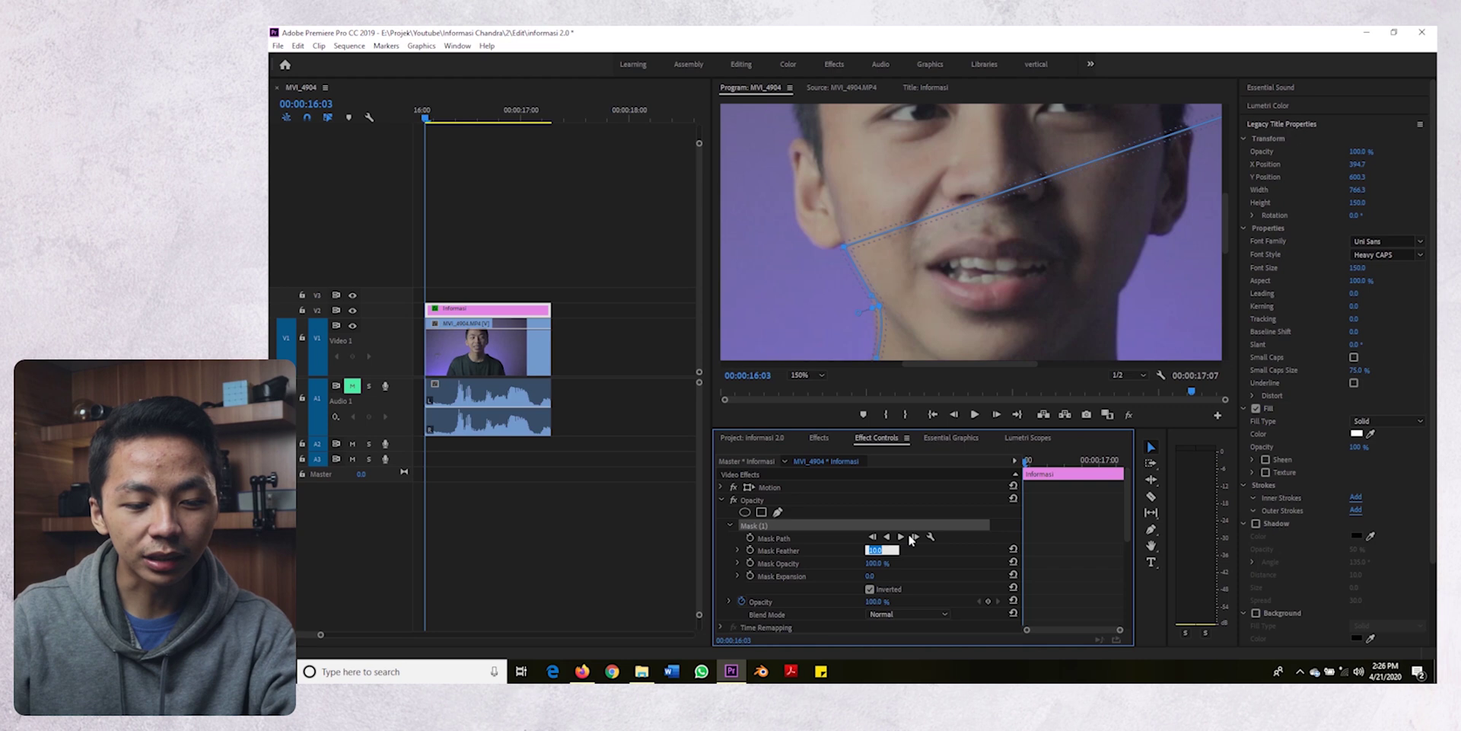
key(Return)
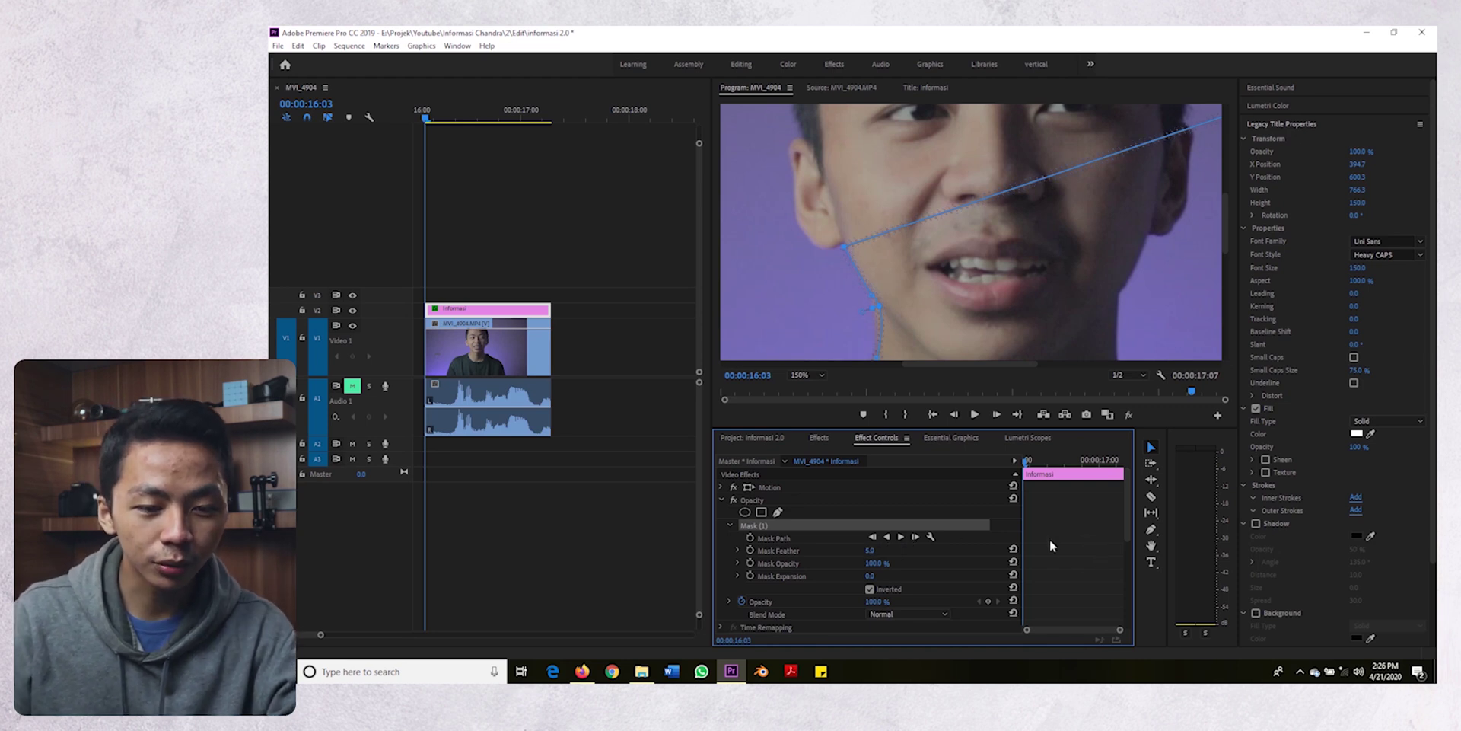
click(752, 538)
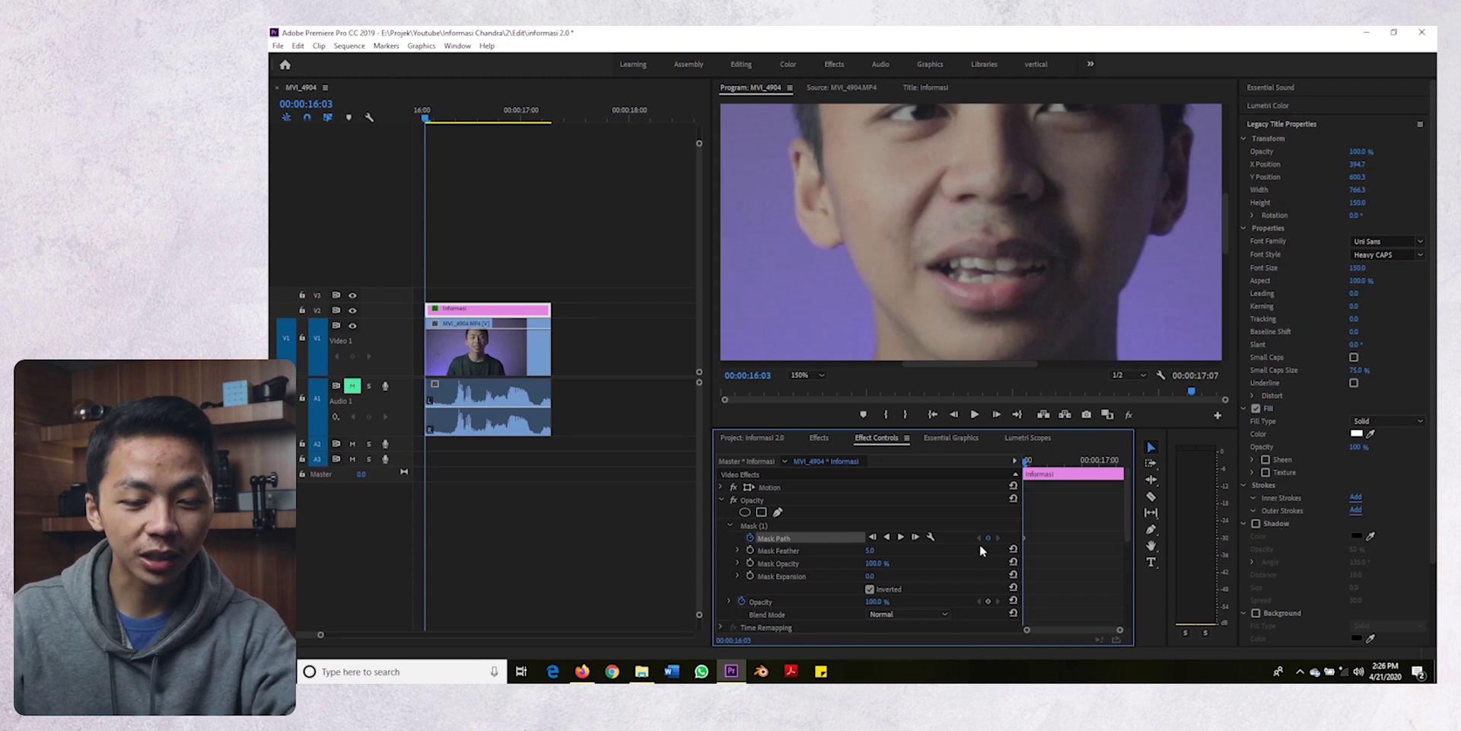
Reshape the title's mask along the subject's jaw and neck at 00:00:16:06 and check the next frame
click(962, 525)
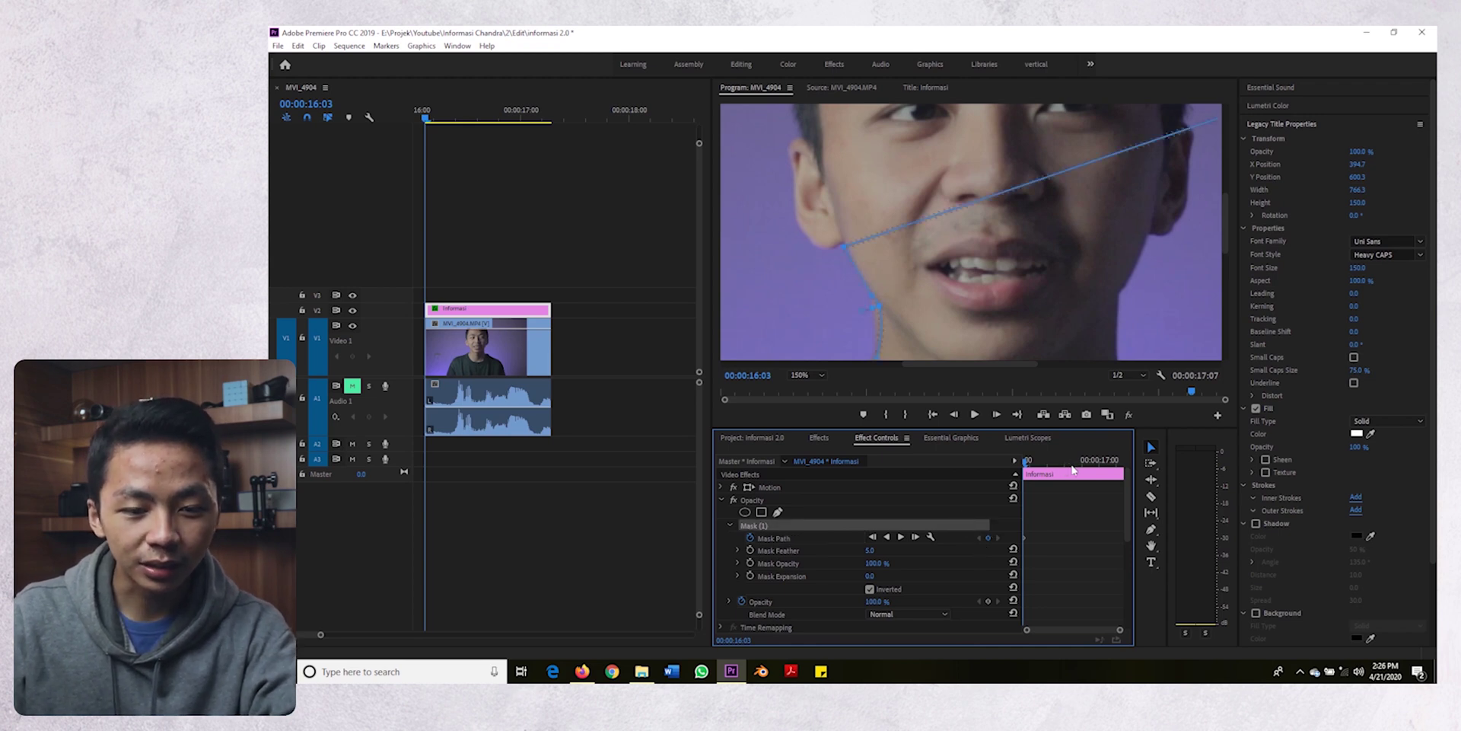
key(shift+Right)
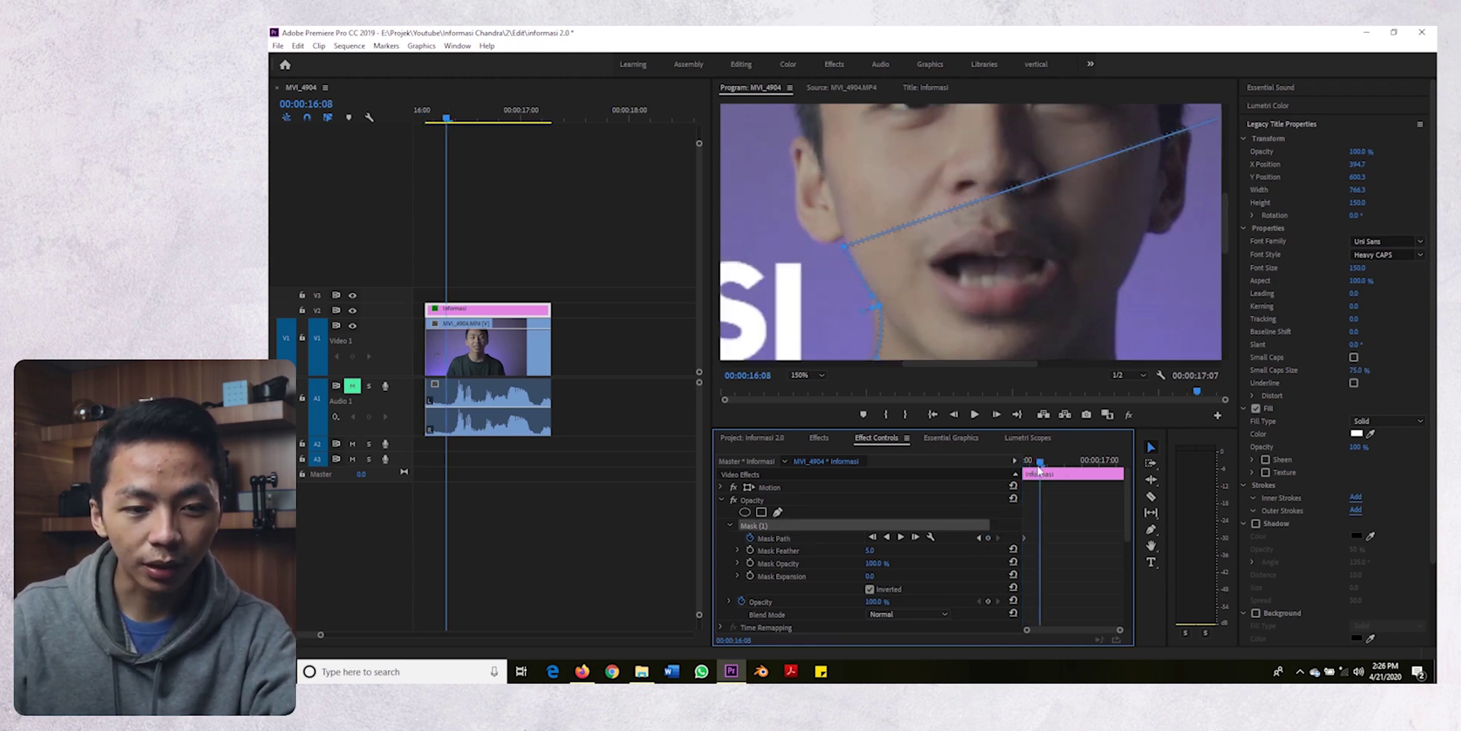
key(Left)
key(Left)
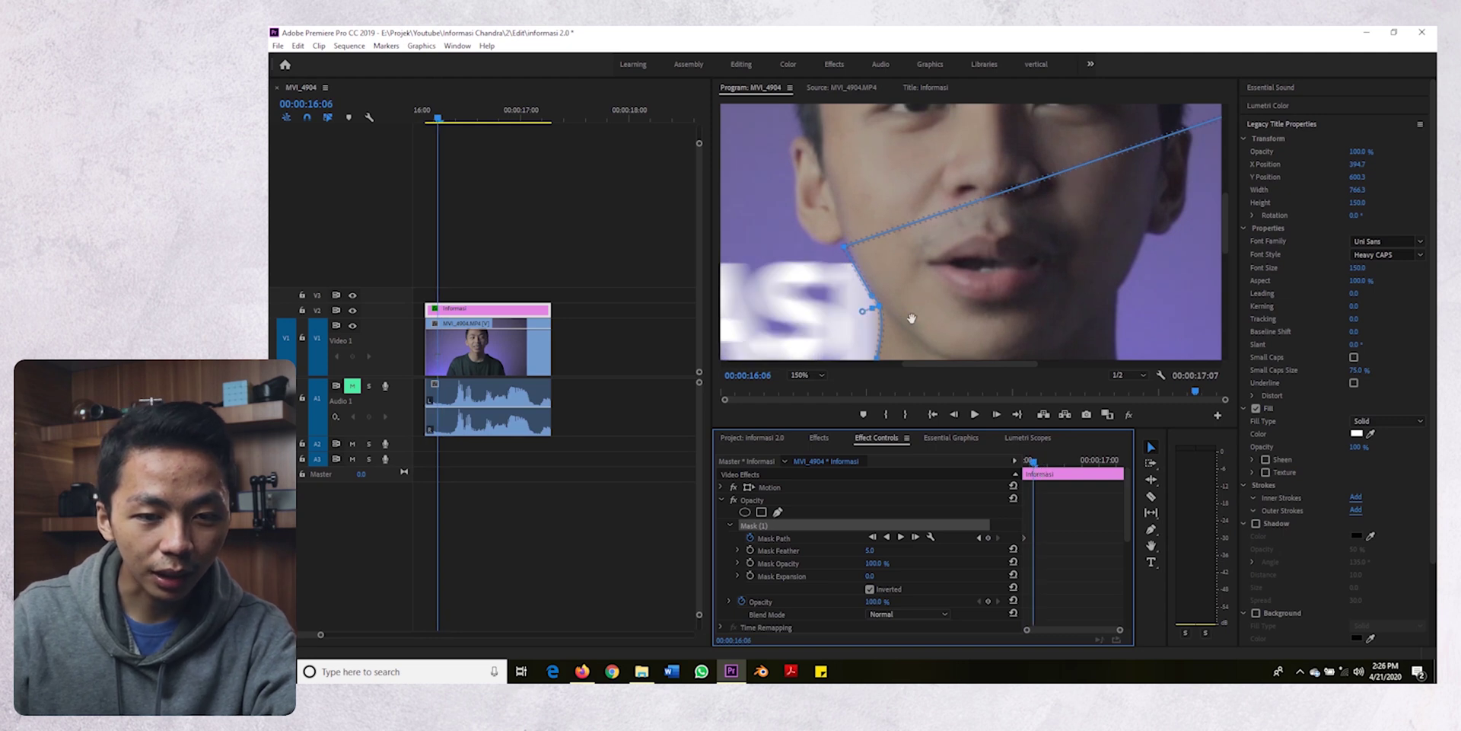
drag(1223, 237, 1225, 251)
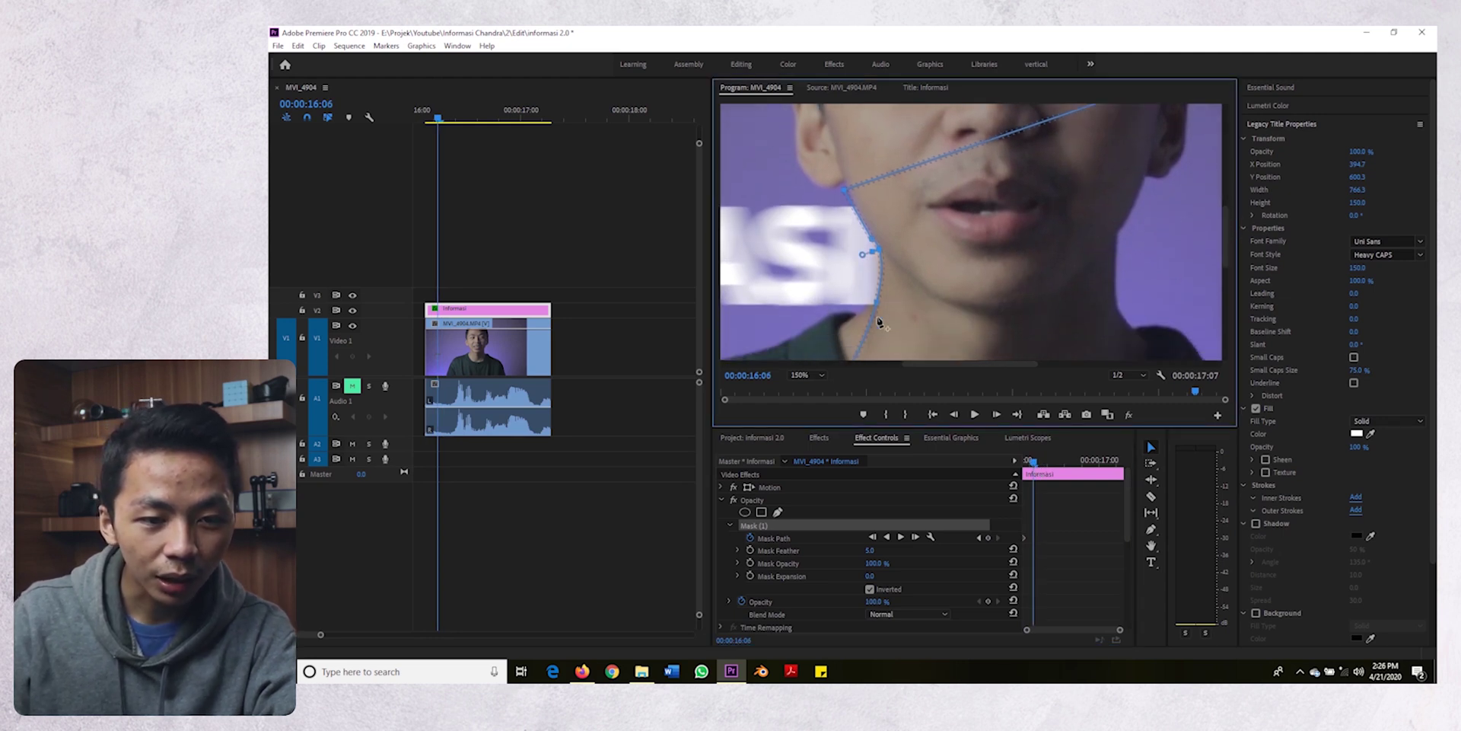
drag(879, 303, 871, 303)
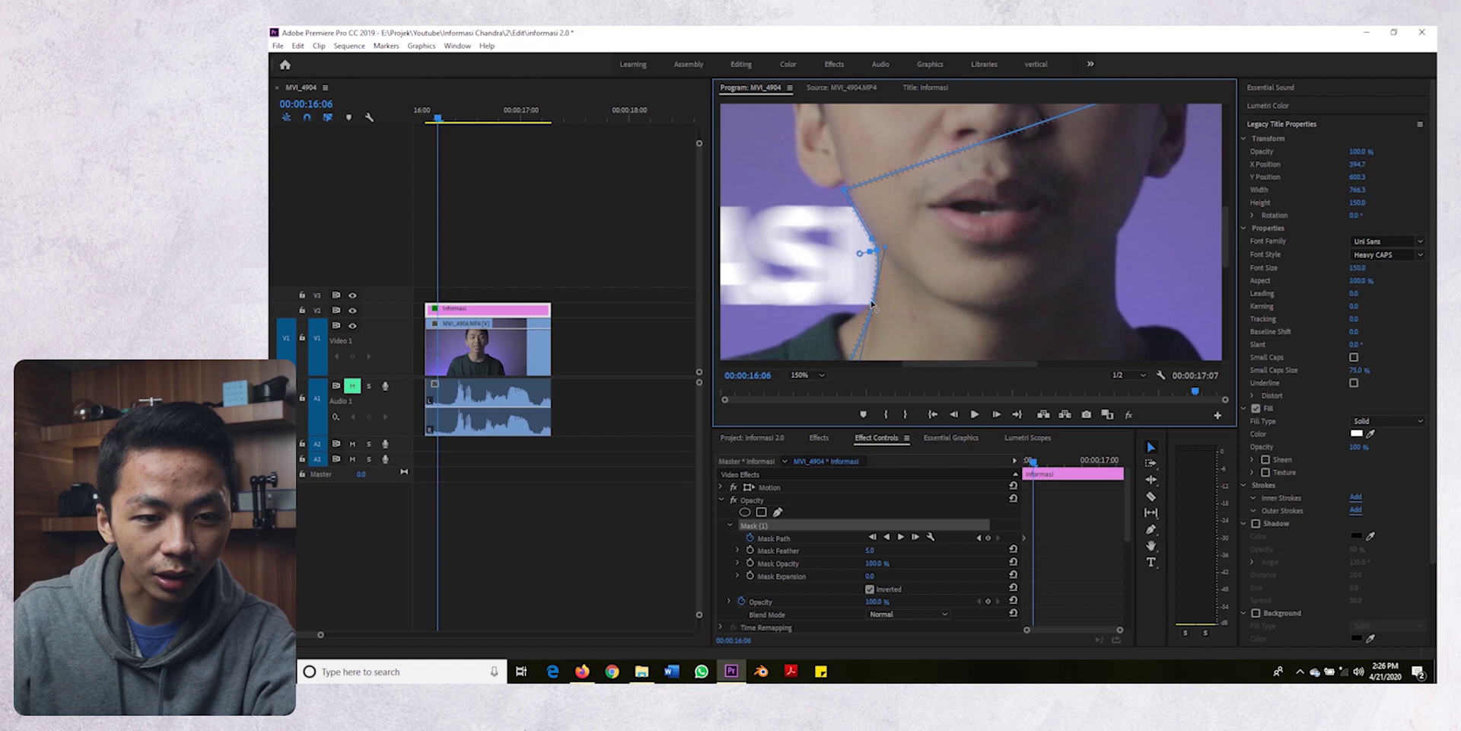
drag(874, 244, 866, 230)
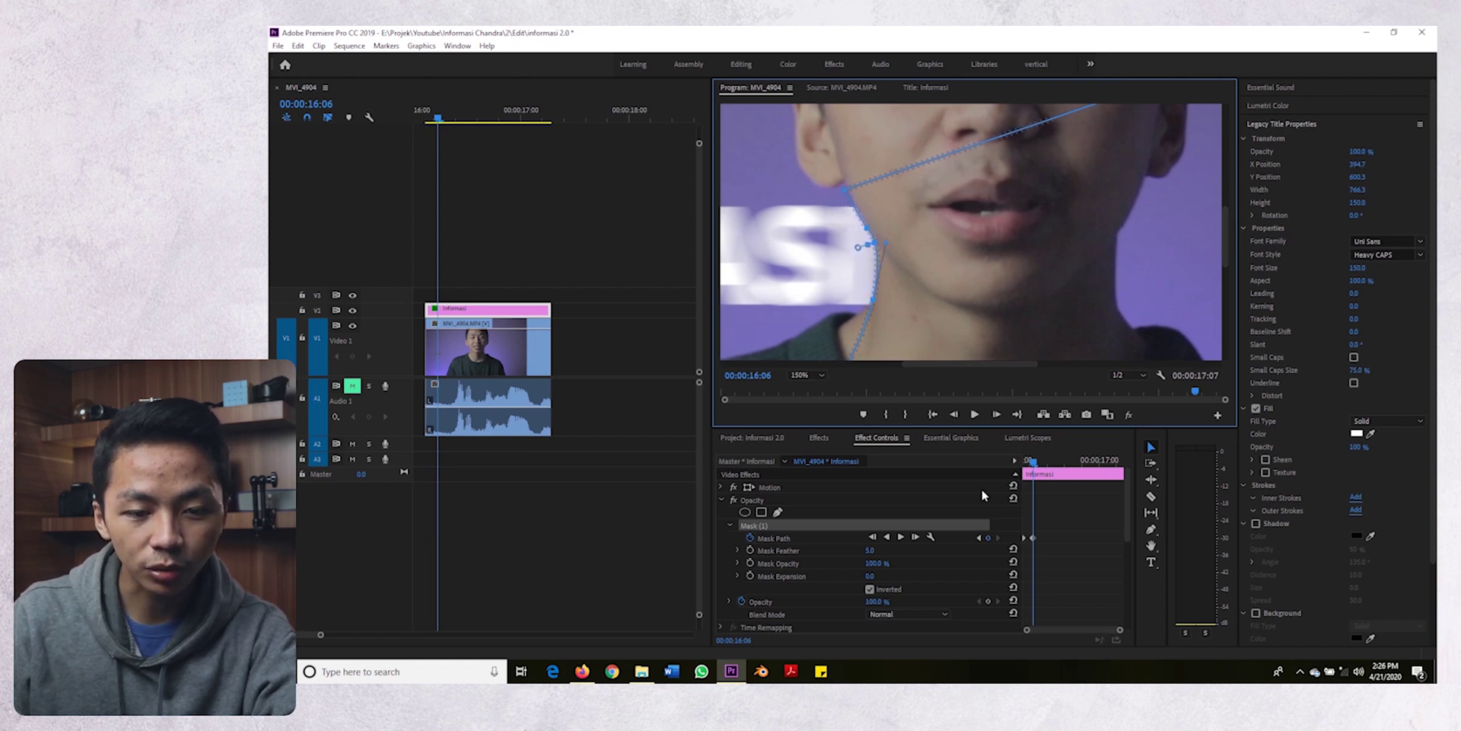
click(1047, 486)
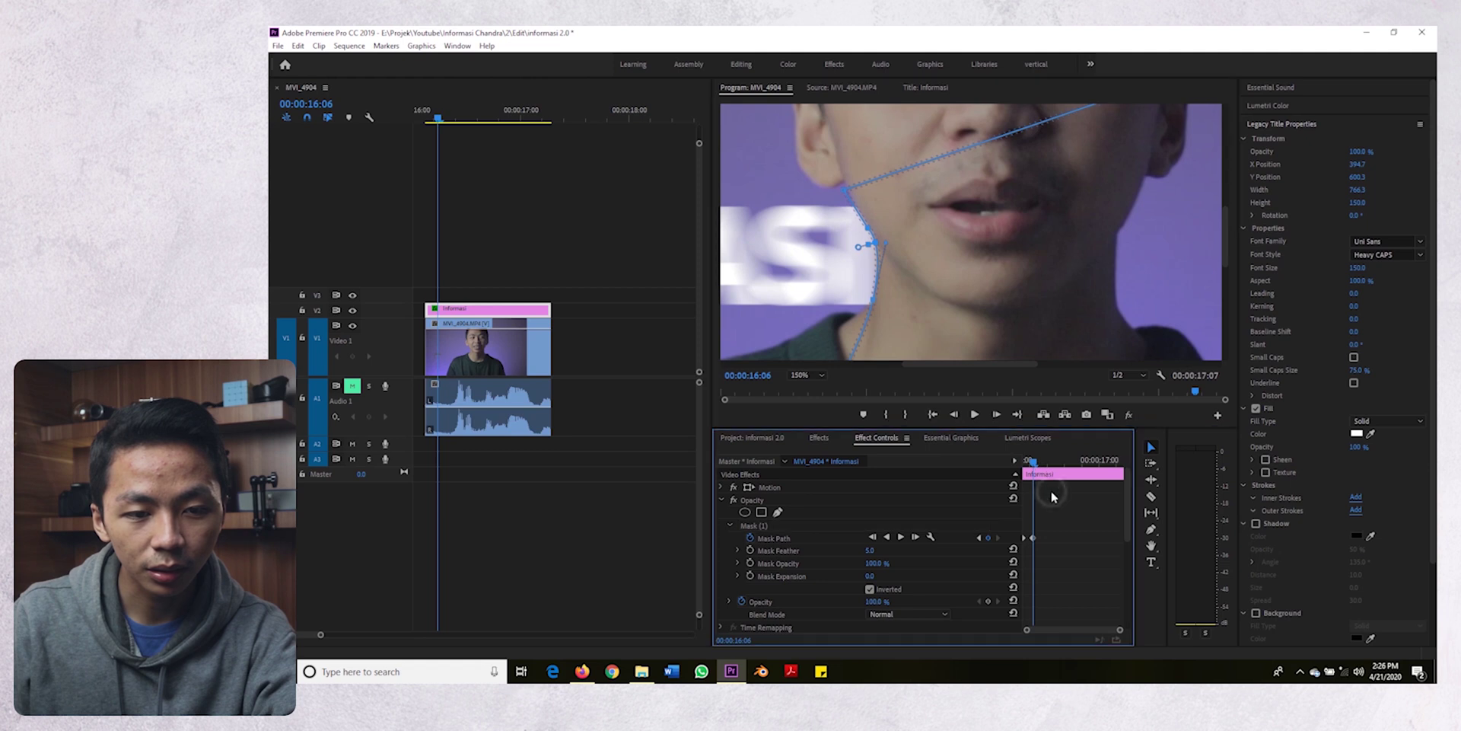
key(Right)
Replay the masked title's slide-in from the clip's start with the full frame in view, then show the whole sequence in the timeline
click(820, 374)
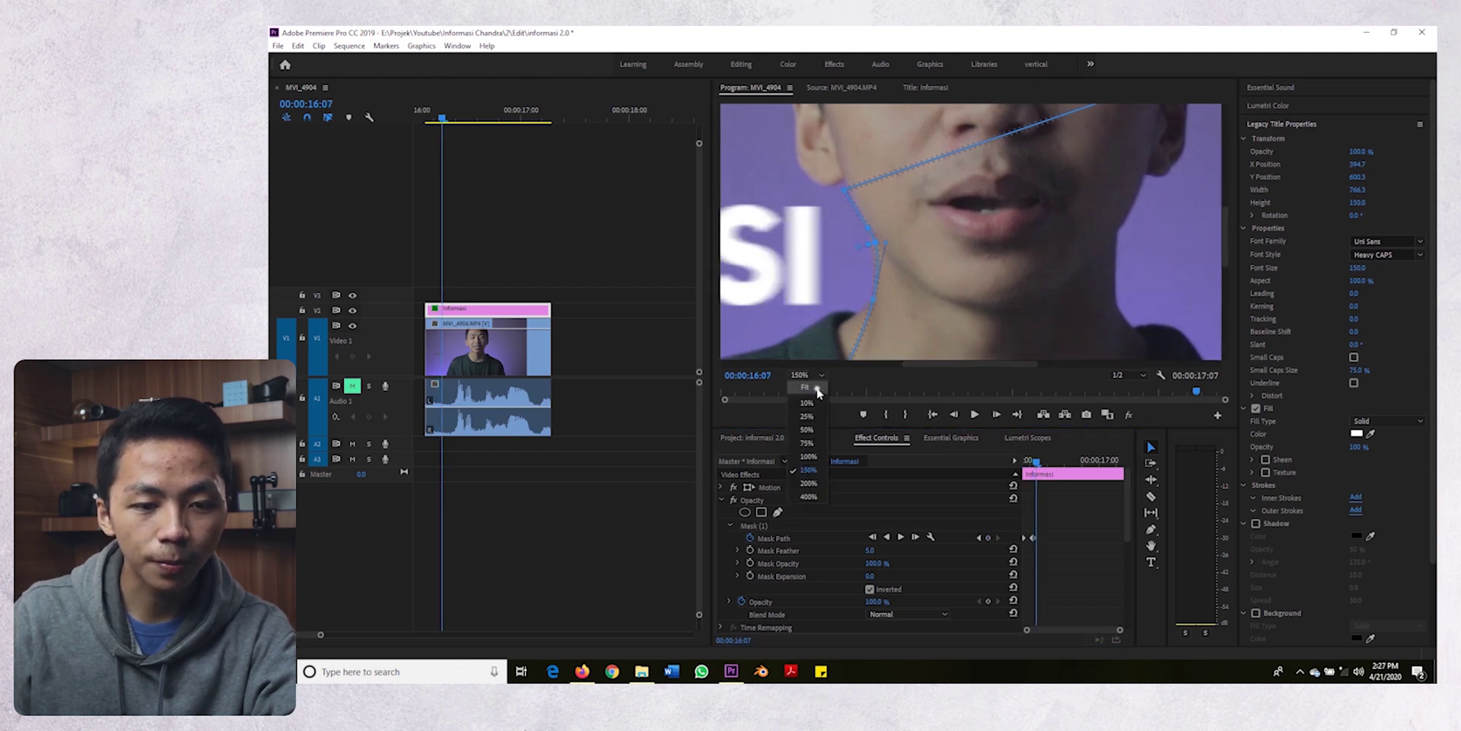
click(799, 385)
click(611, 503)
key(Up)
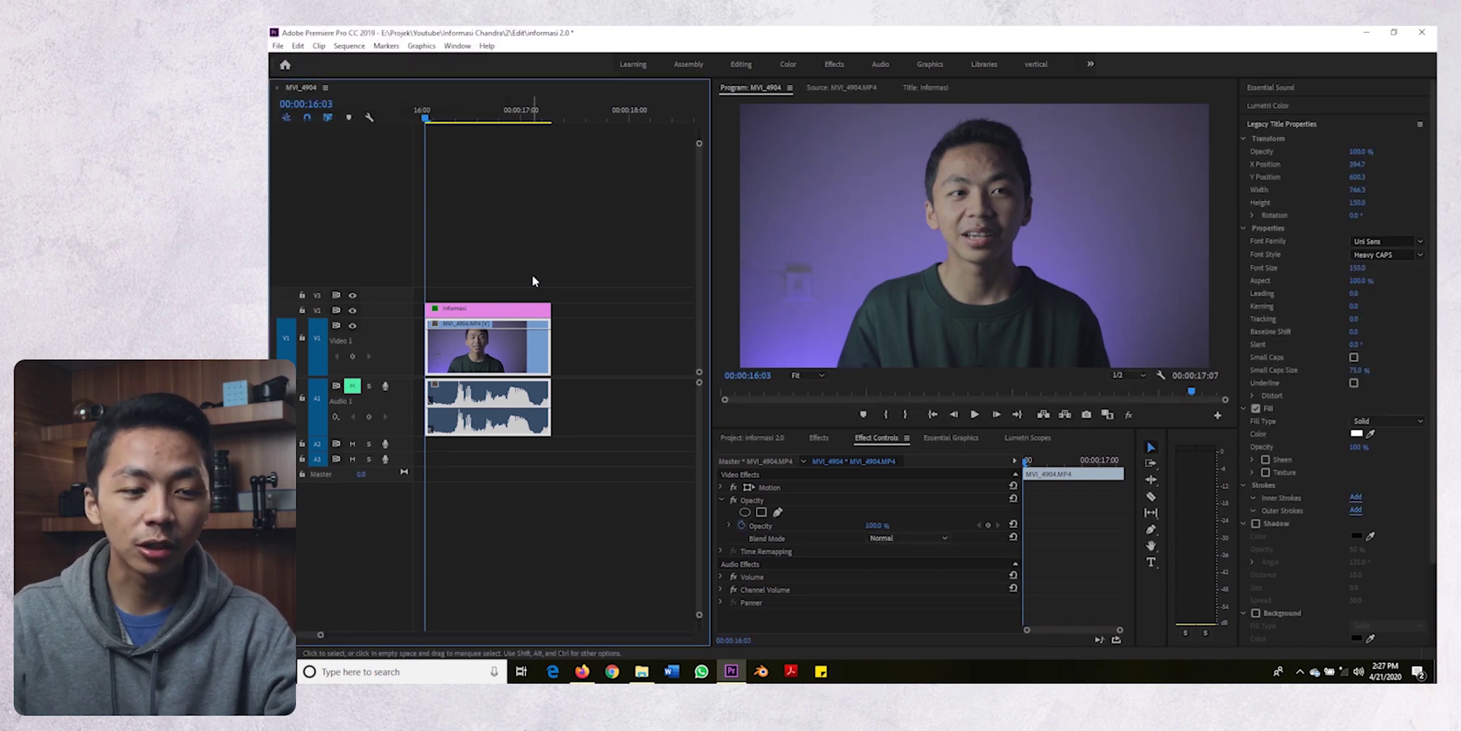
key(space)
key(Up)
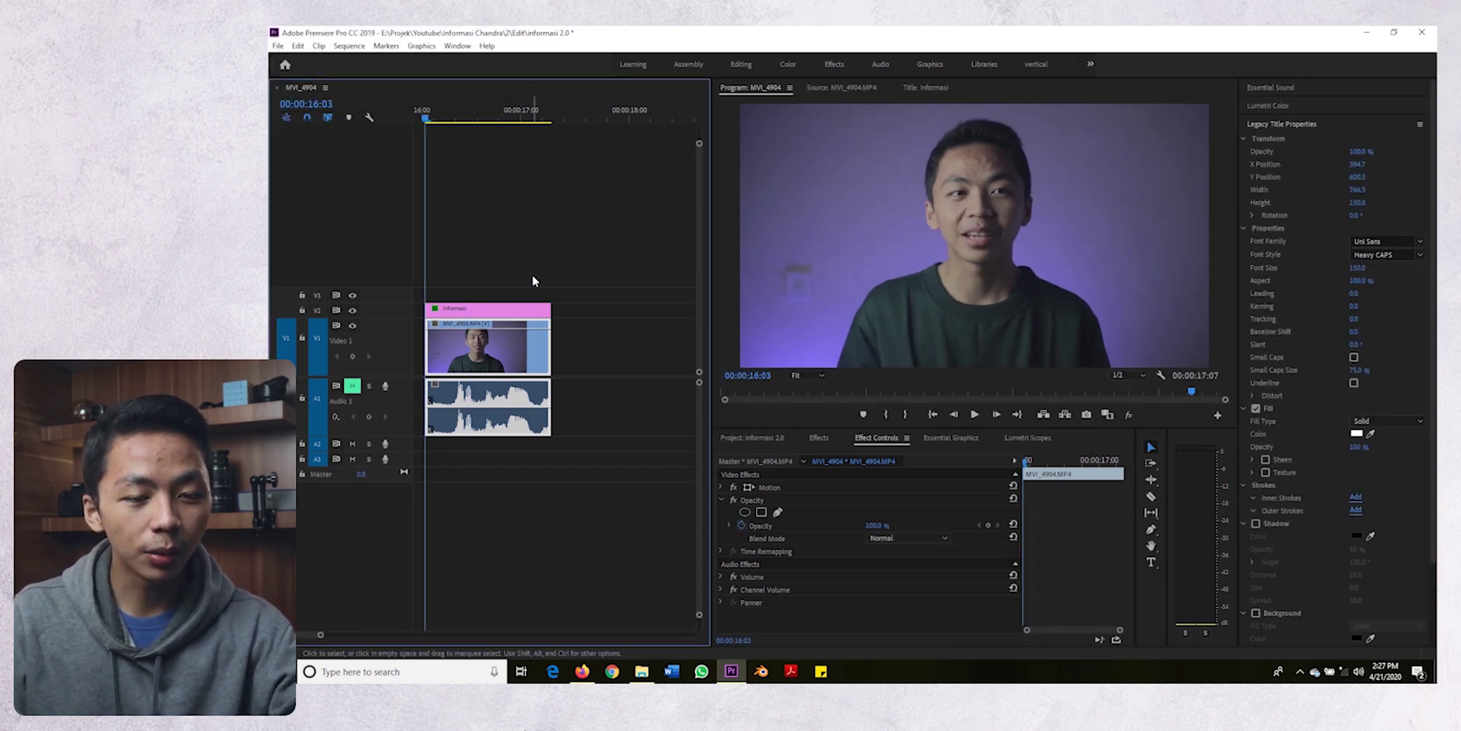
key(space)
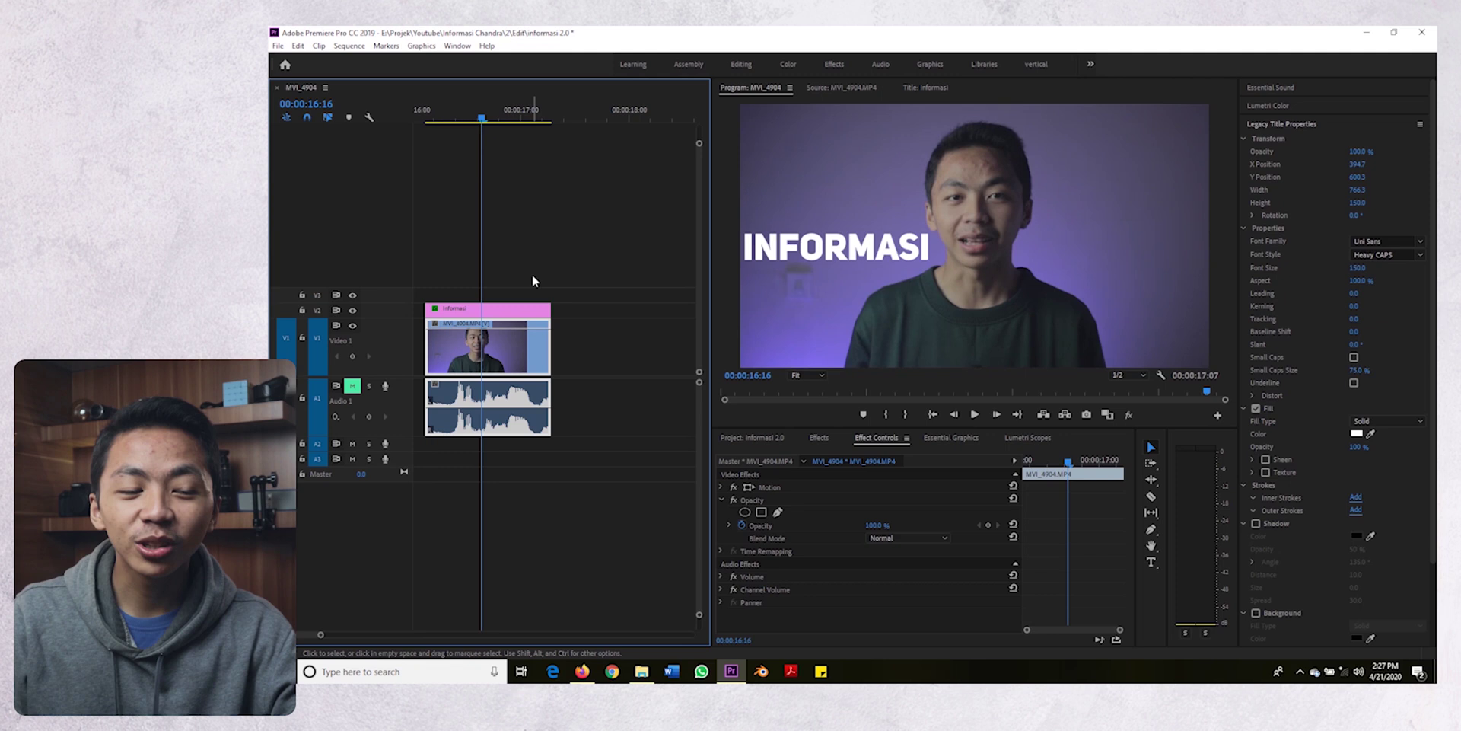
key(Up)
key(space)
key(space)
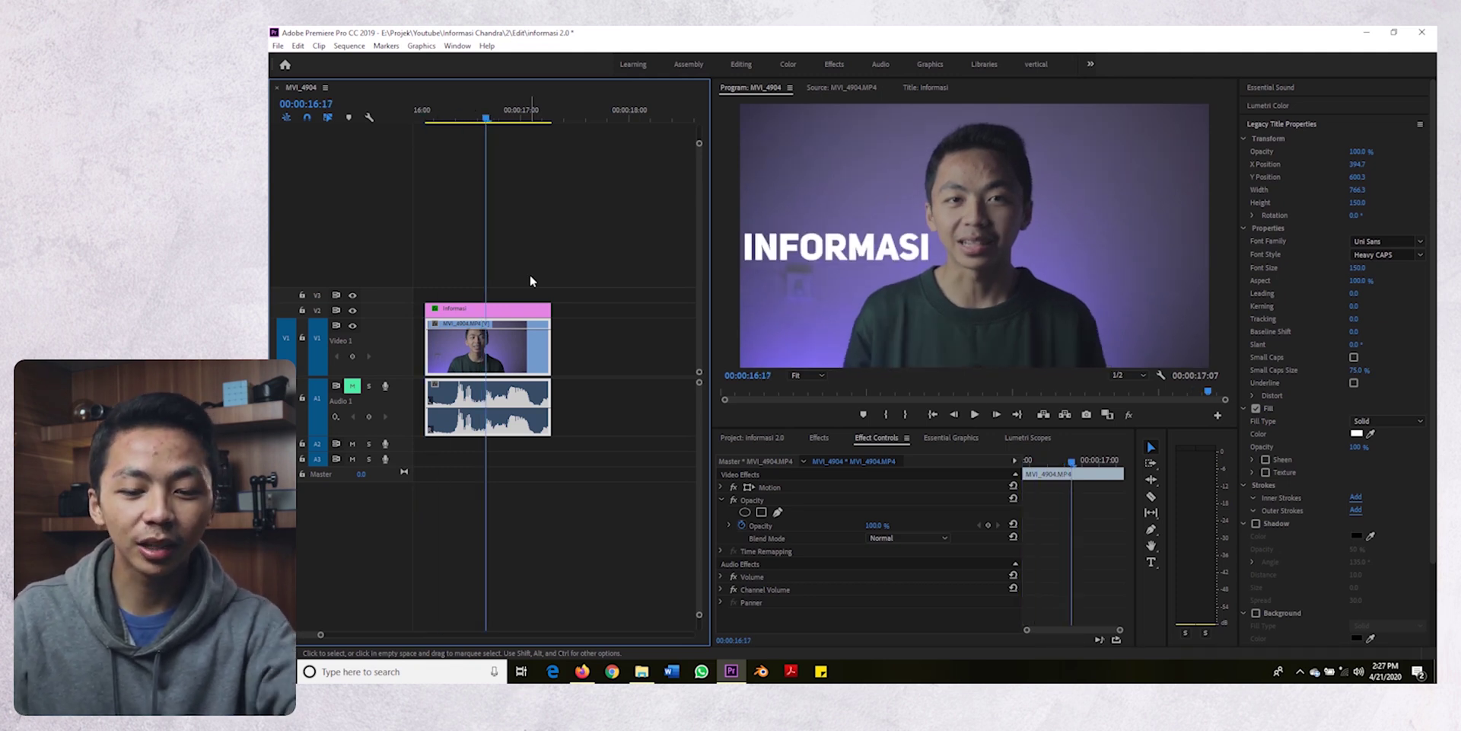
key(backslash)
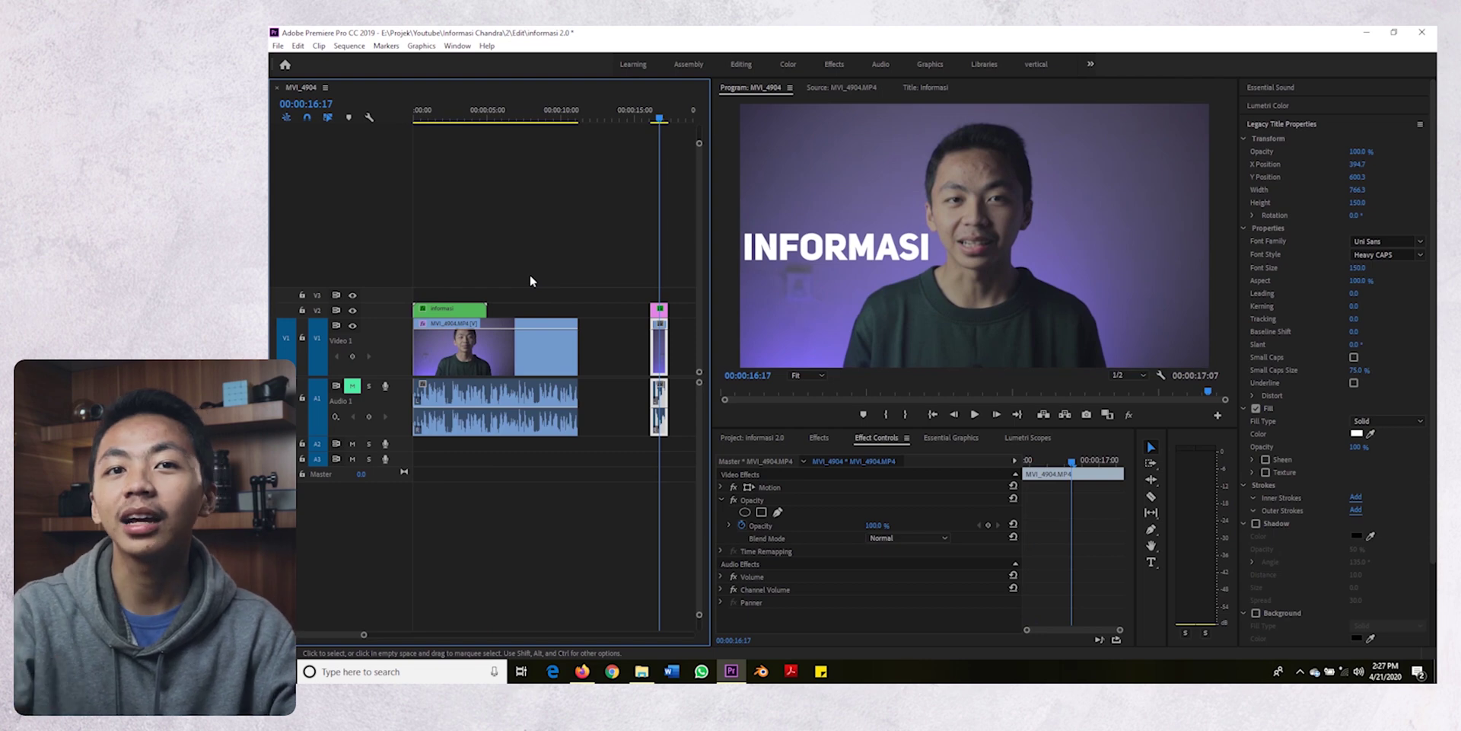